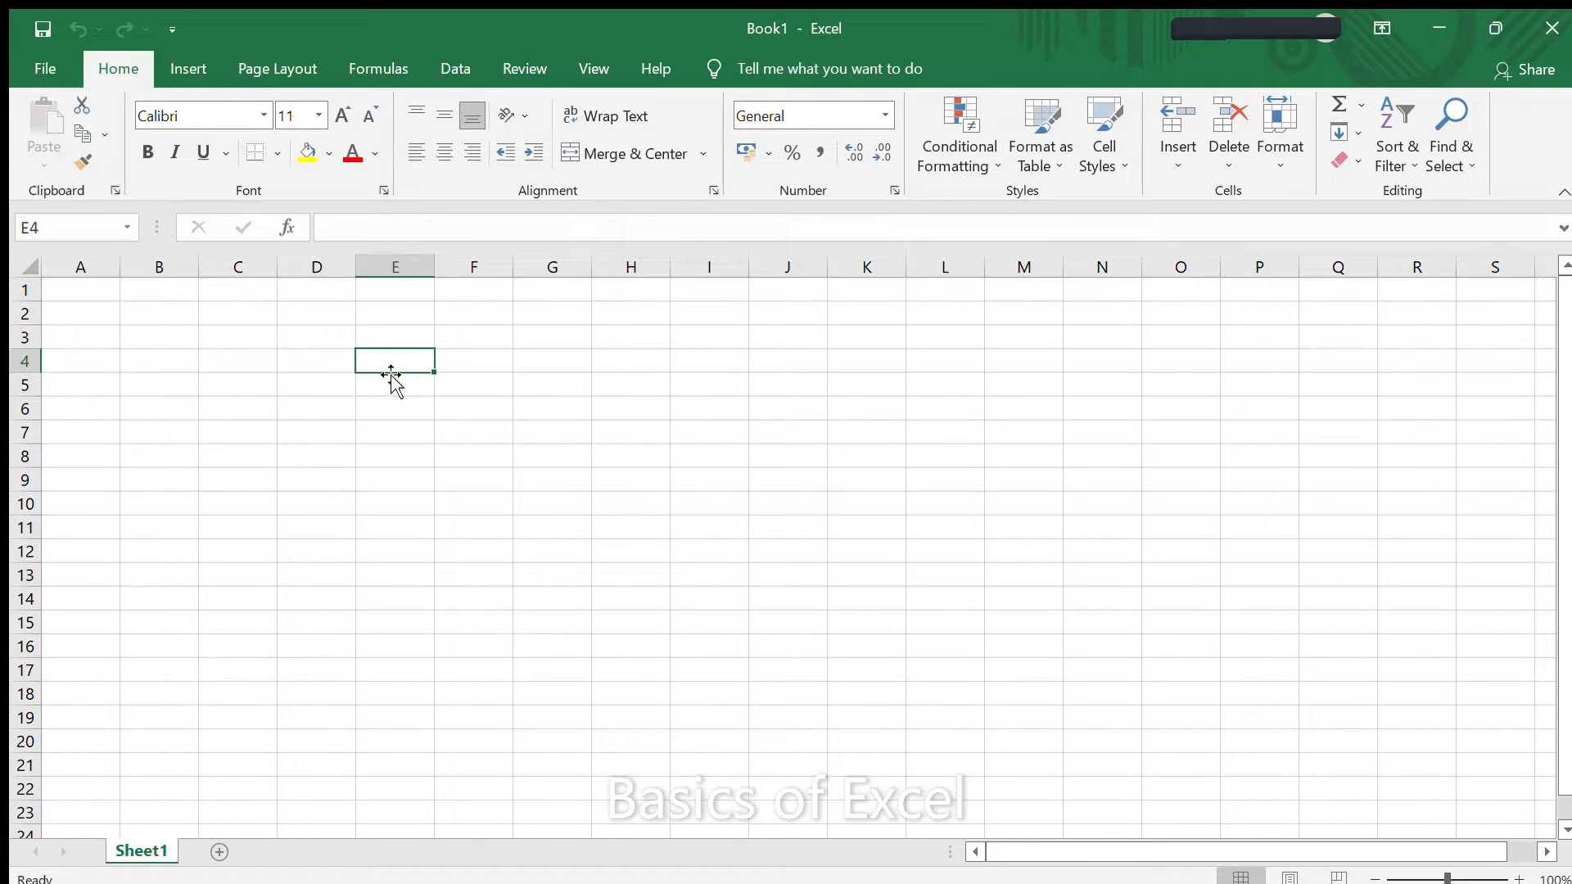
Step: Go to cell A1 and select sample cell ranges starting from it, including A1:L16 and A1:A20
{"action": "key", "text": "ctrl+Up"}
{"action": "key", "text": "ctrl+Left"}
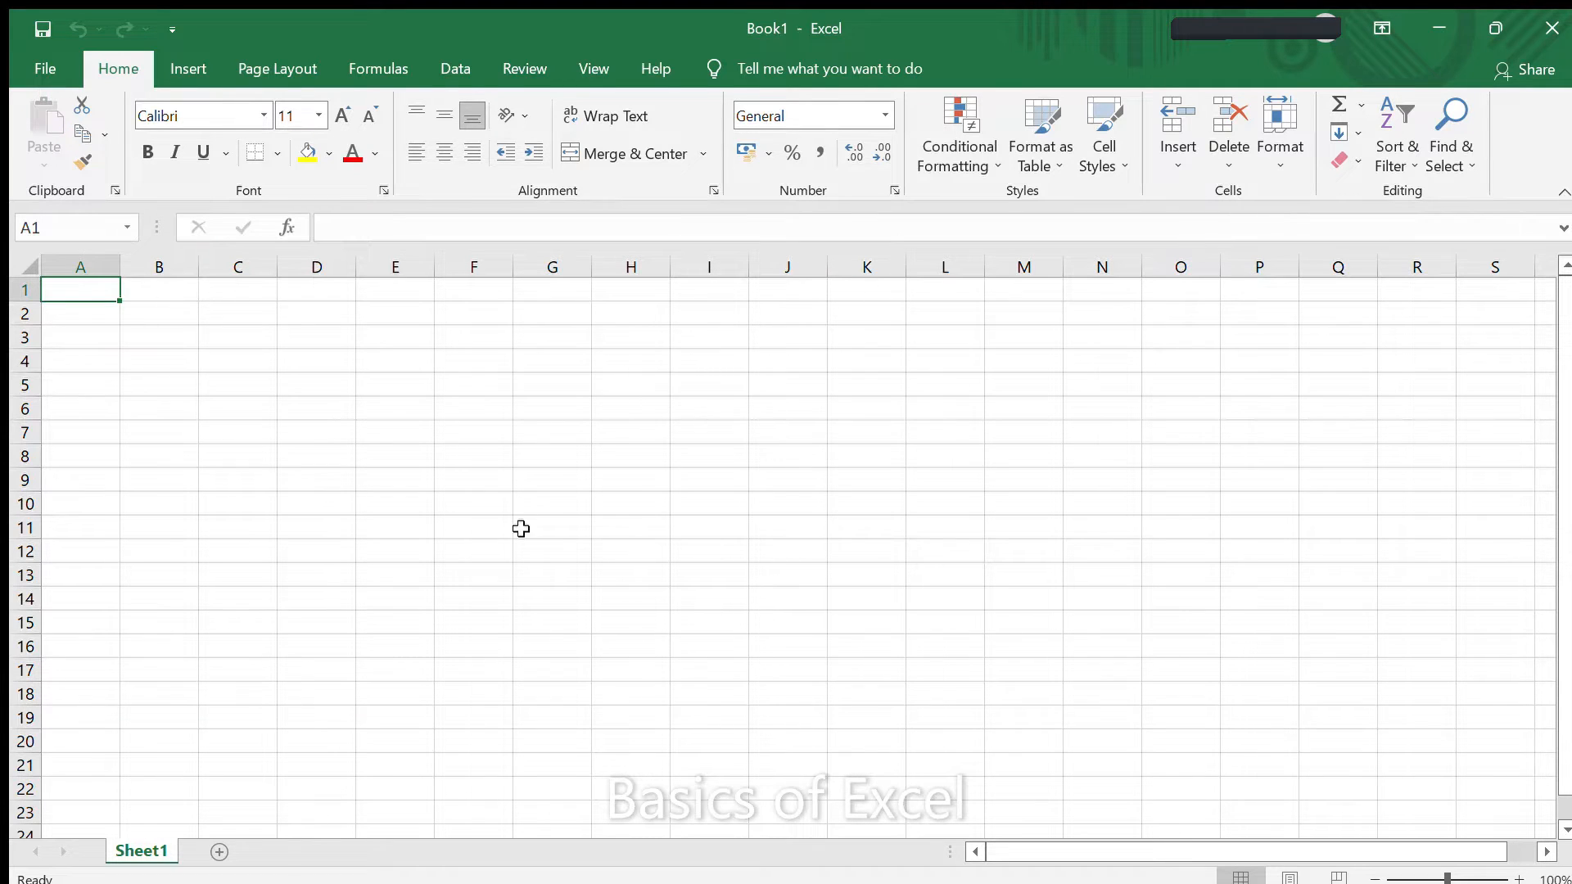
{"action": "left_click_drag", "start_coordinate": [70, 294], "coordinate": [946, 659]}
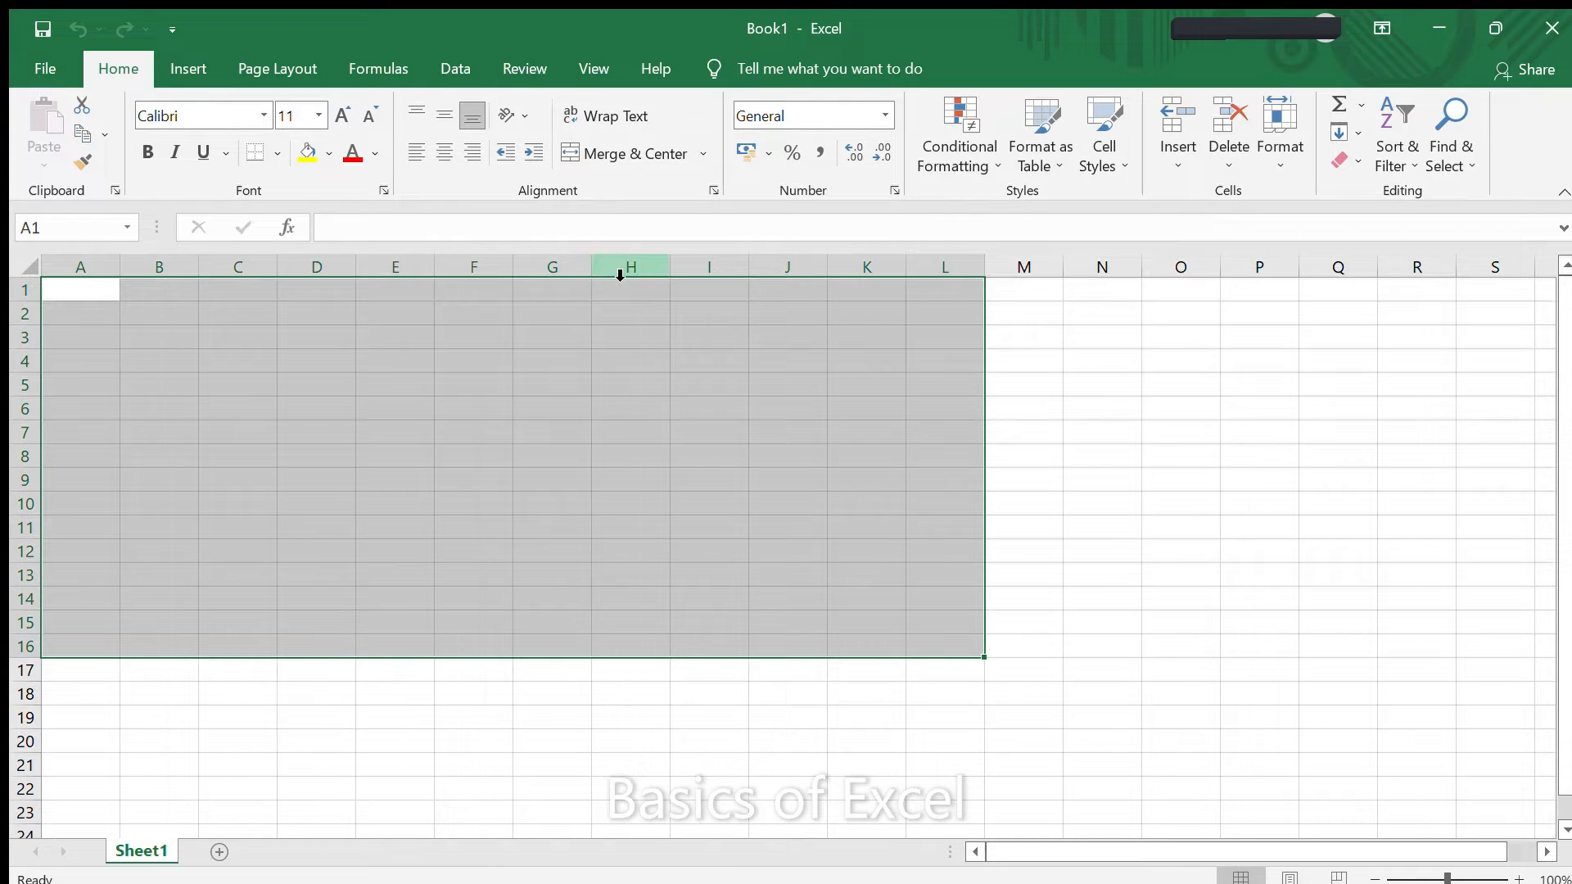
{"action": "left_click", "coordinate": [90, 481]}
{"action": "left_click_drag", "start_coordinate": [99, 295], "coordinate": [828, 582]}
{"action": "left_click", "coordinate": [219, 430]}
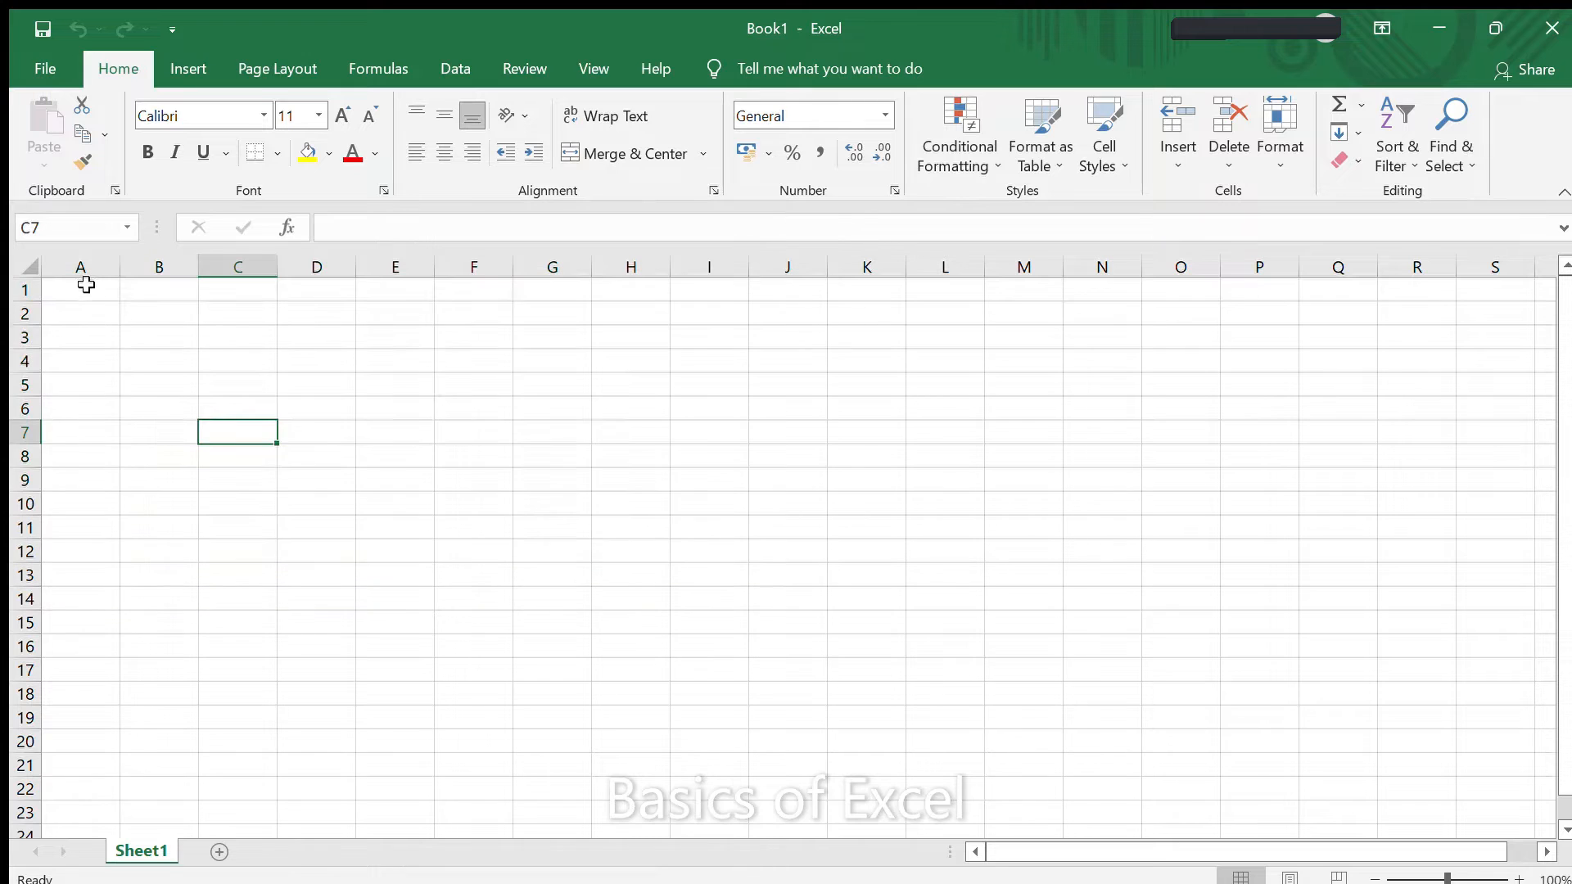
{"action": "left_click_drag", "start_coordinate": [86, 286], "coordinate": [646, 528]}
{"action": "left_click_drag", "start_coordinate": [80, 296], "coordinate": [68, 733]}
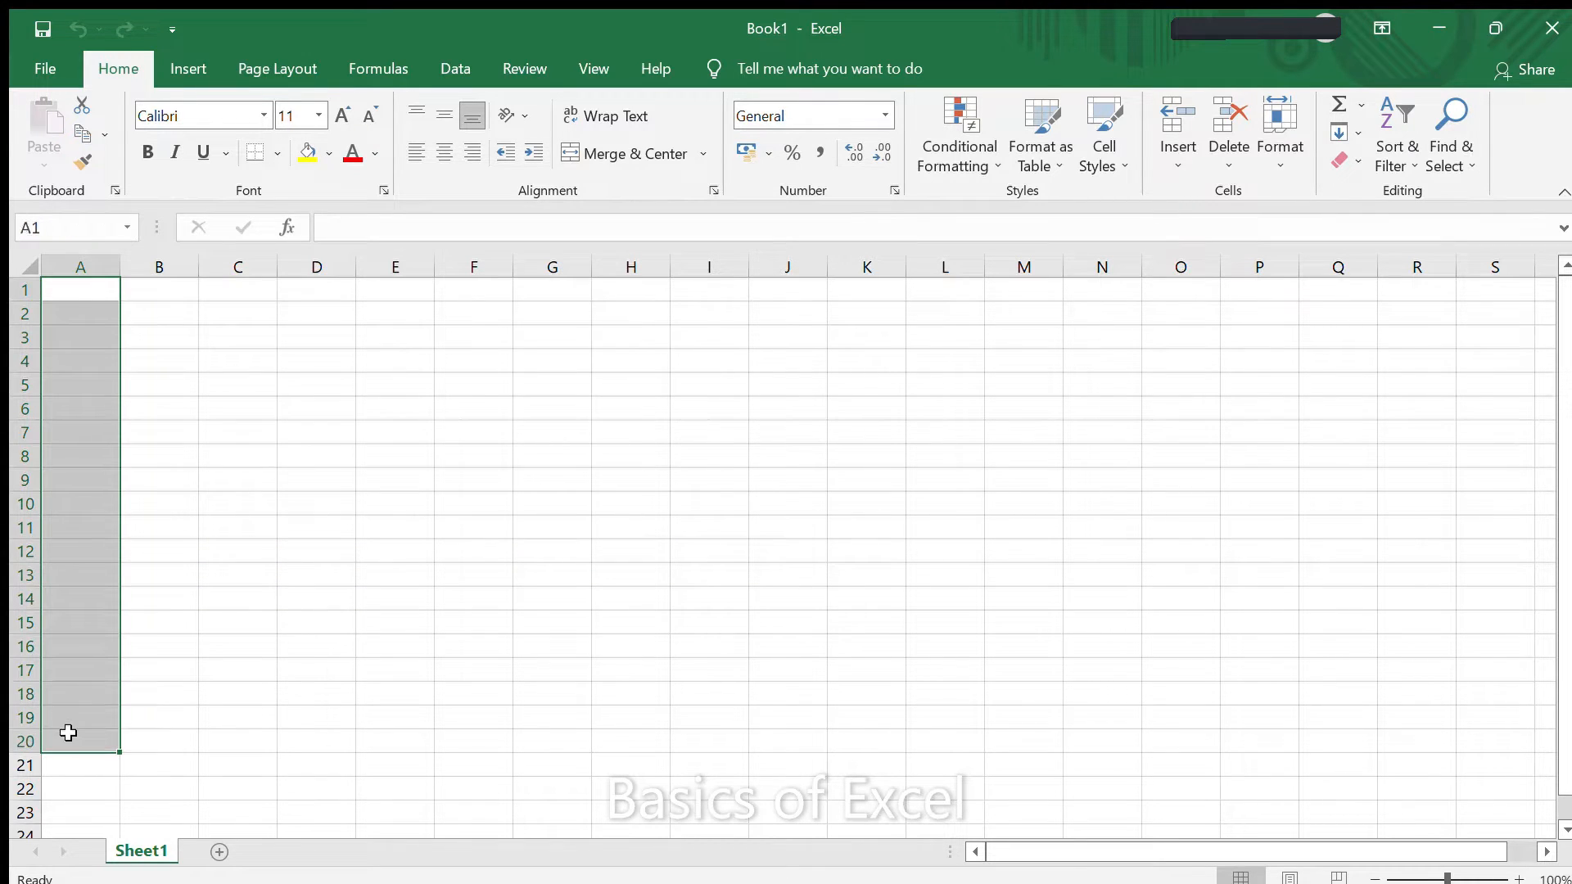
{"action": "left_click", "coordinate": [269, 359]}
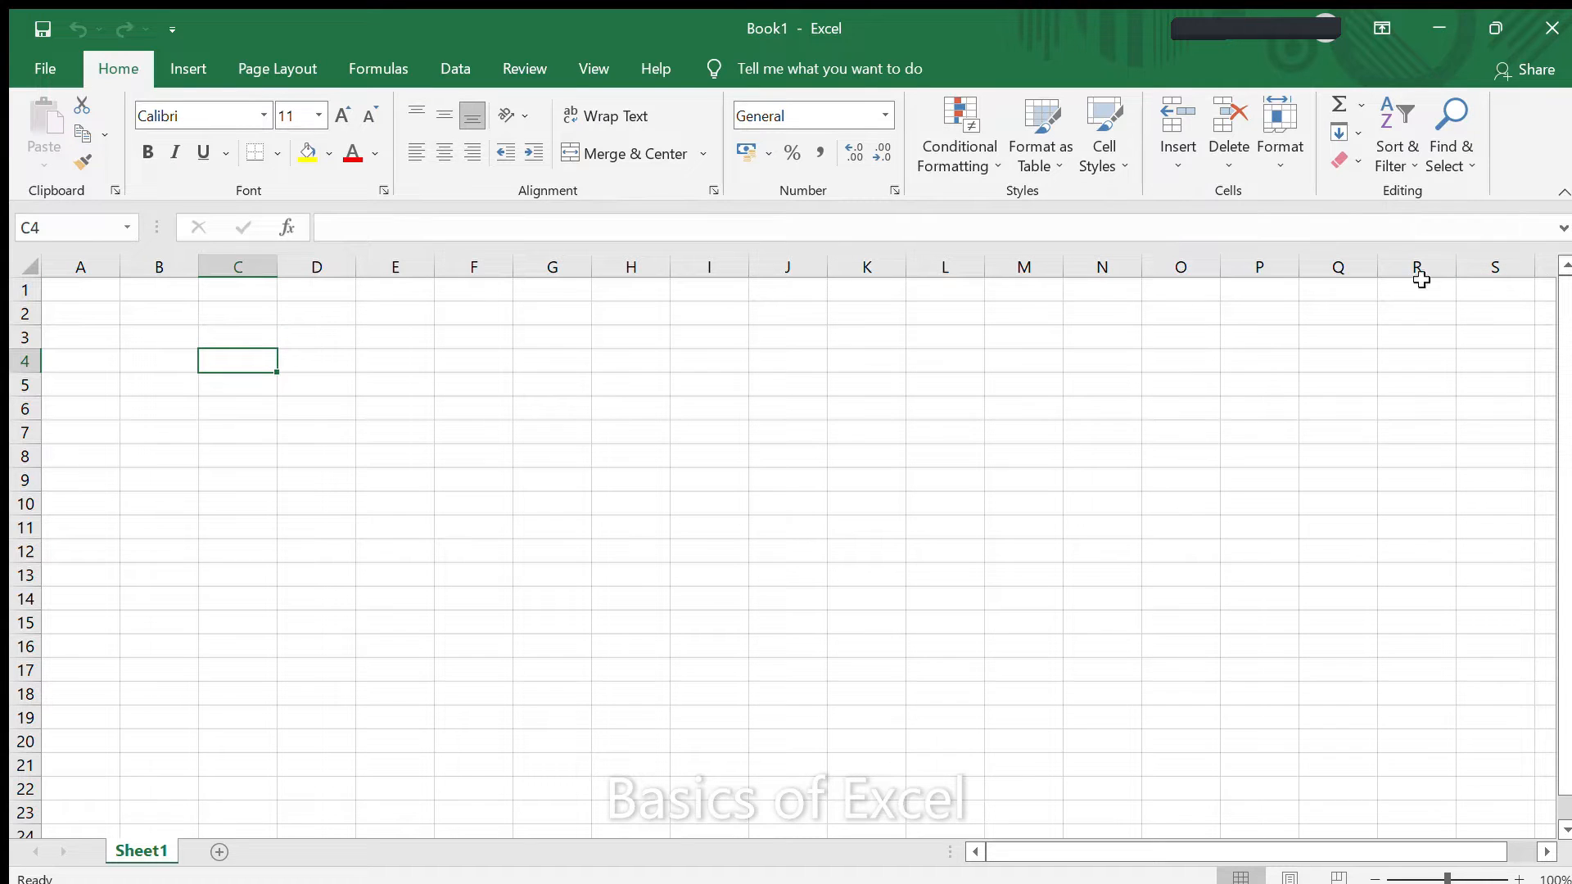
Step: Jump to the worksheet's last column and last row, returning to cell A1 each time
{"action": "key", "text": "ctrl+Right"}
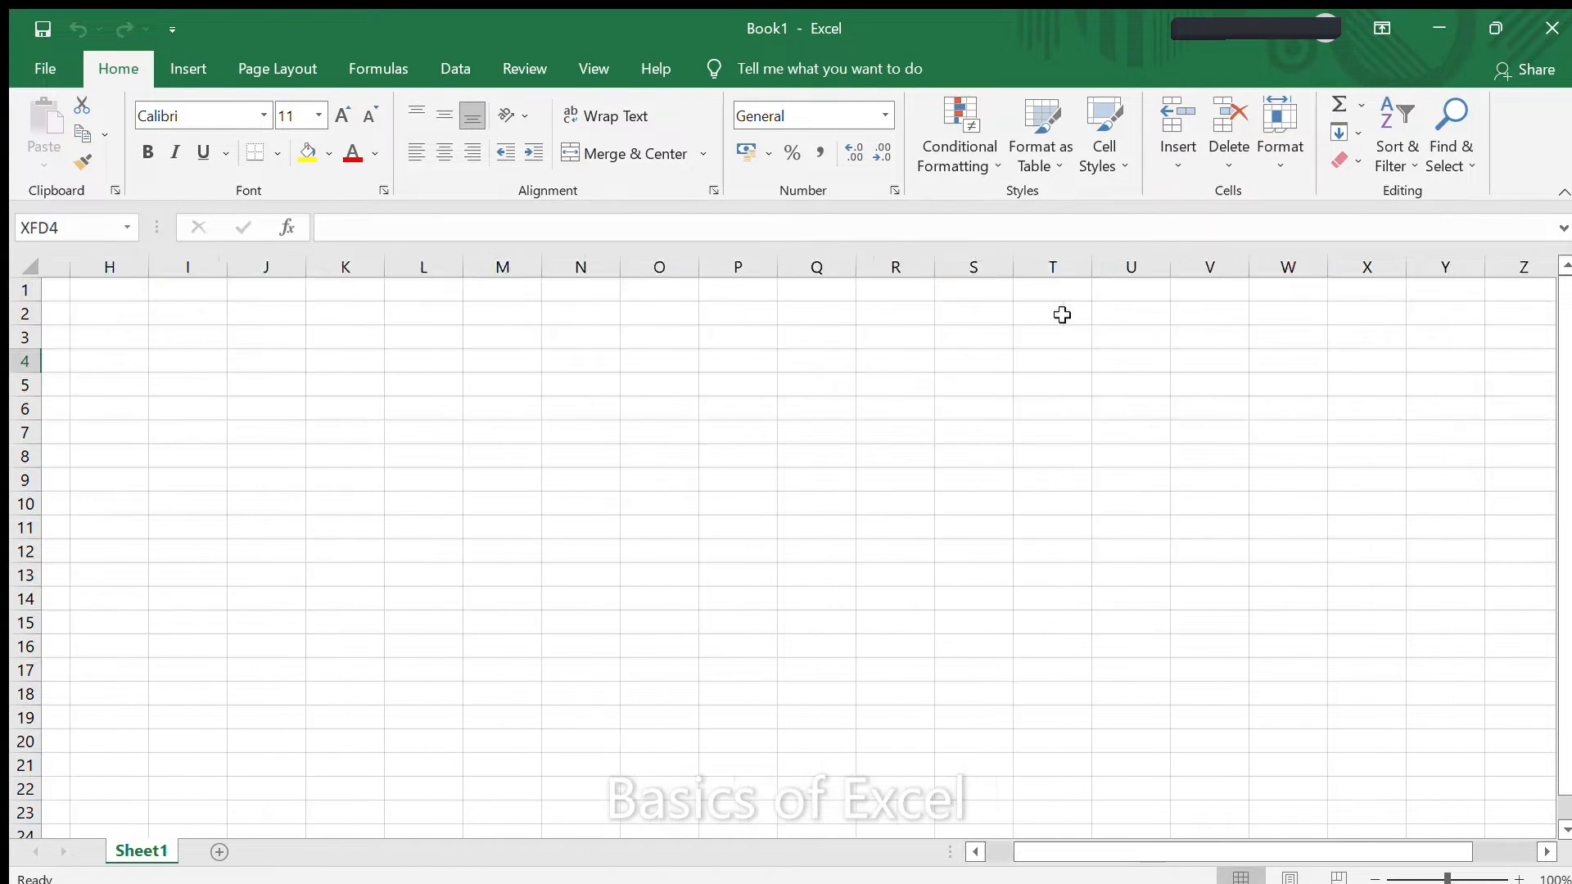
{"action": "key", "text": "ctrl+Up"}
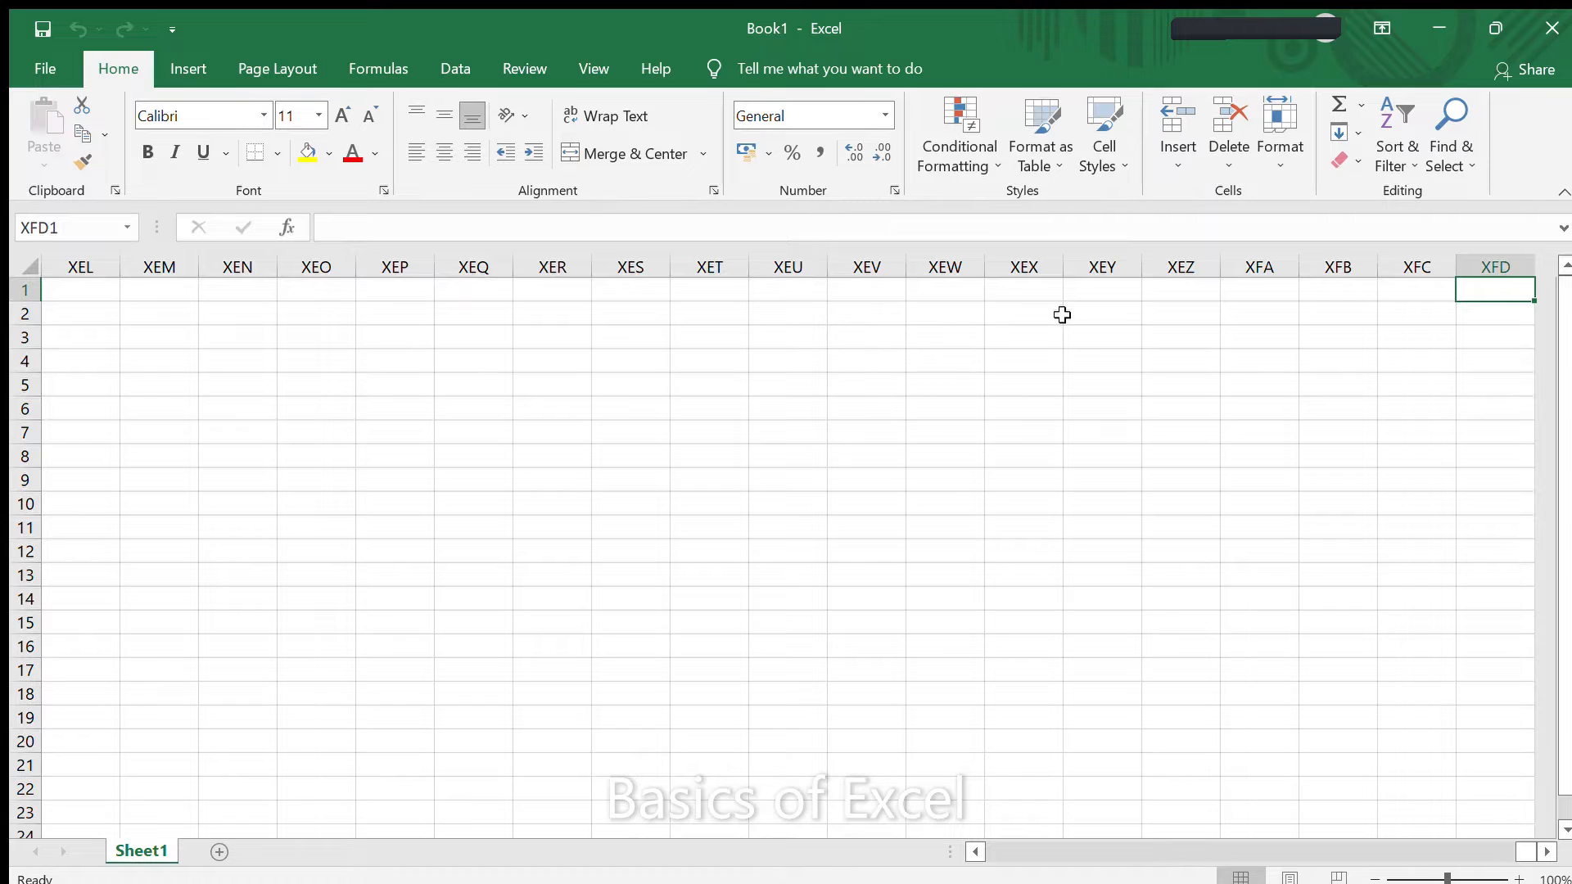
{"action": "key", "text": "ctrl+Left"}
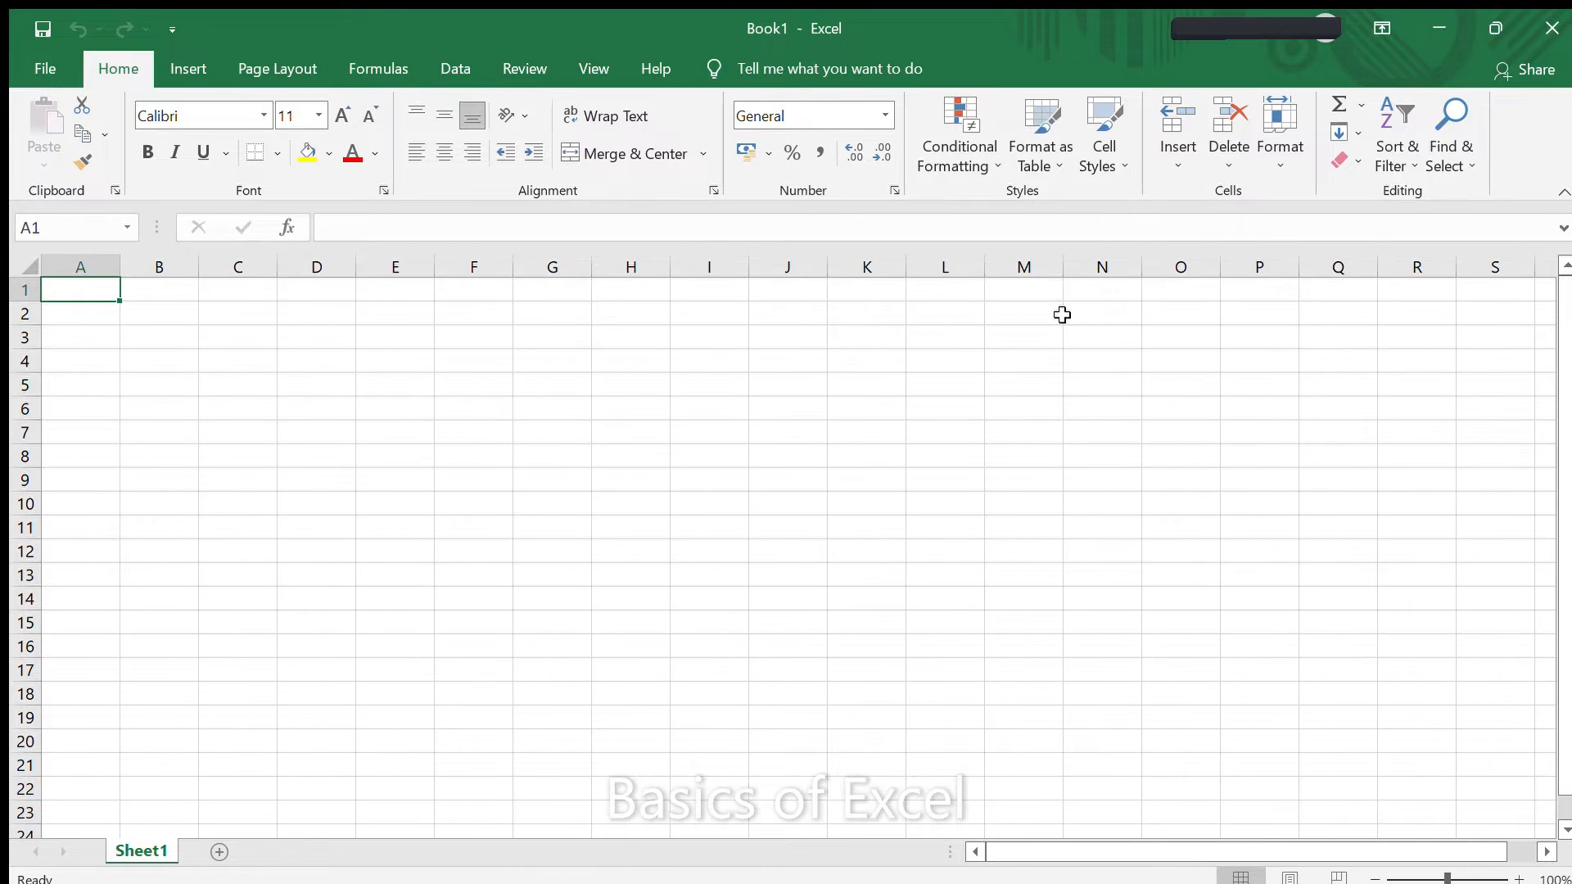
{"action": "key", "text": "ctrl+Down"}
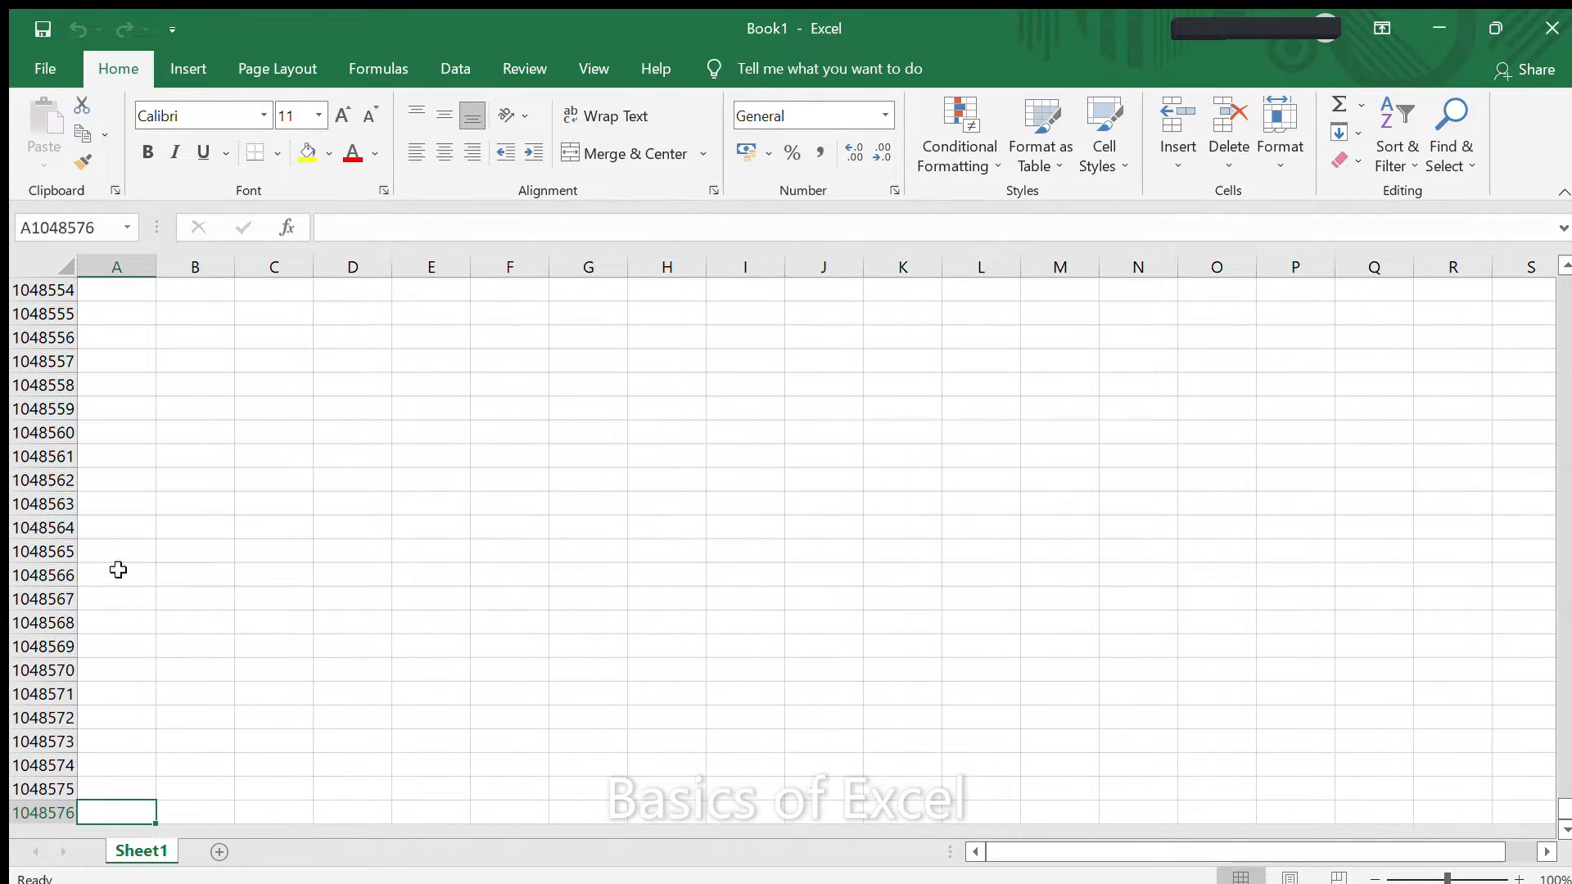
{"action": "key", "text": "ctrl+Up"}
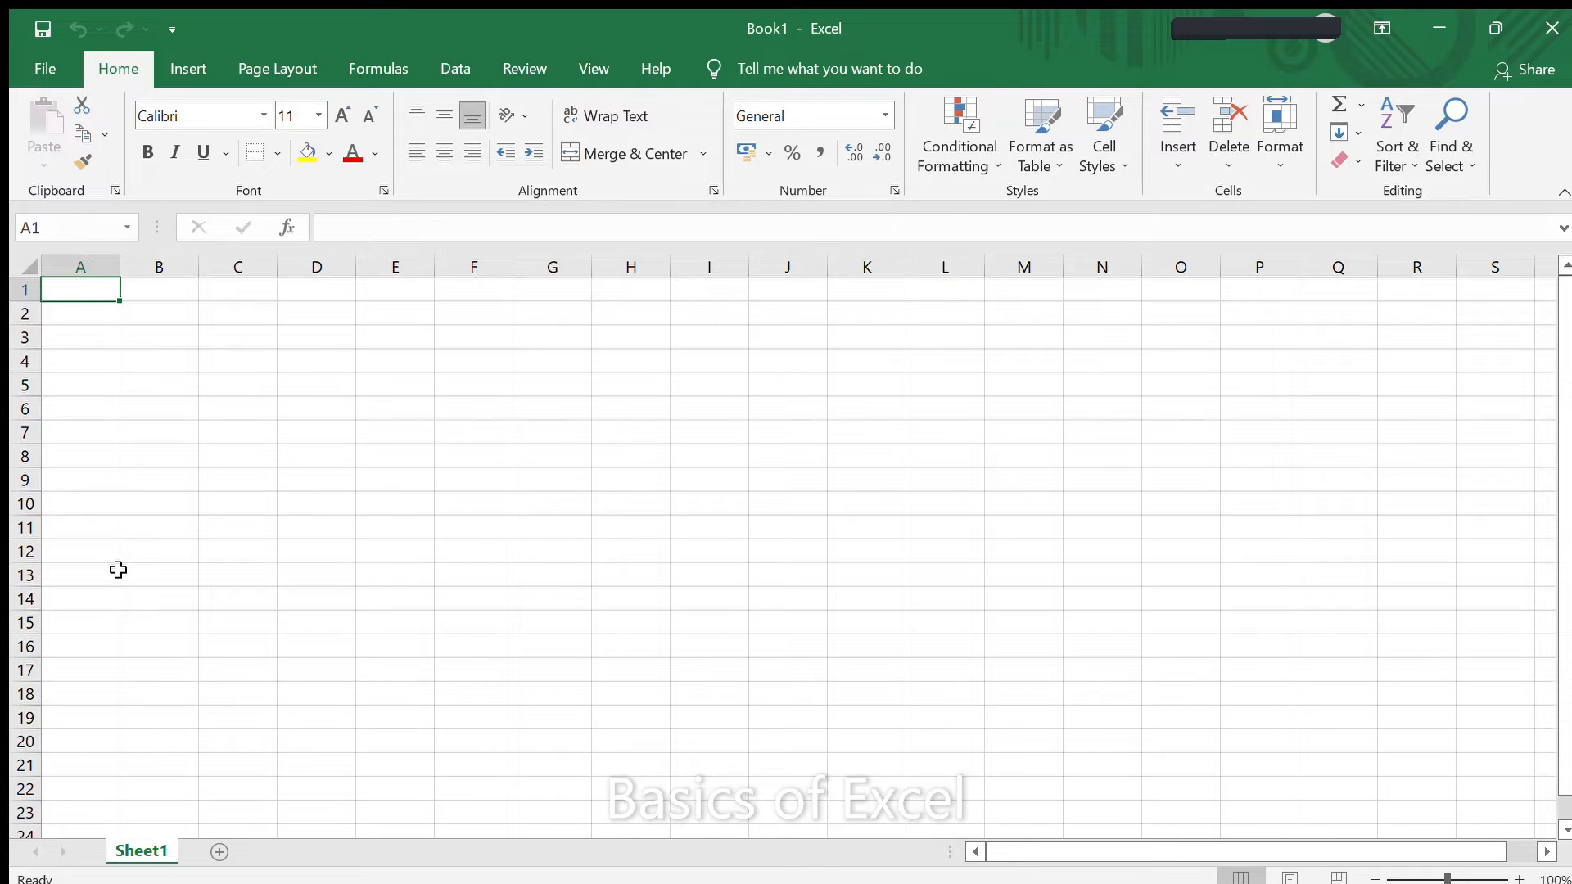
{"action": "key", "text": "ctrl+Down"}
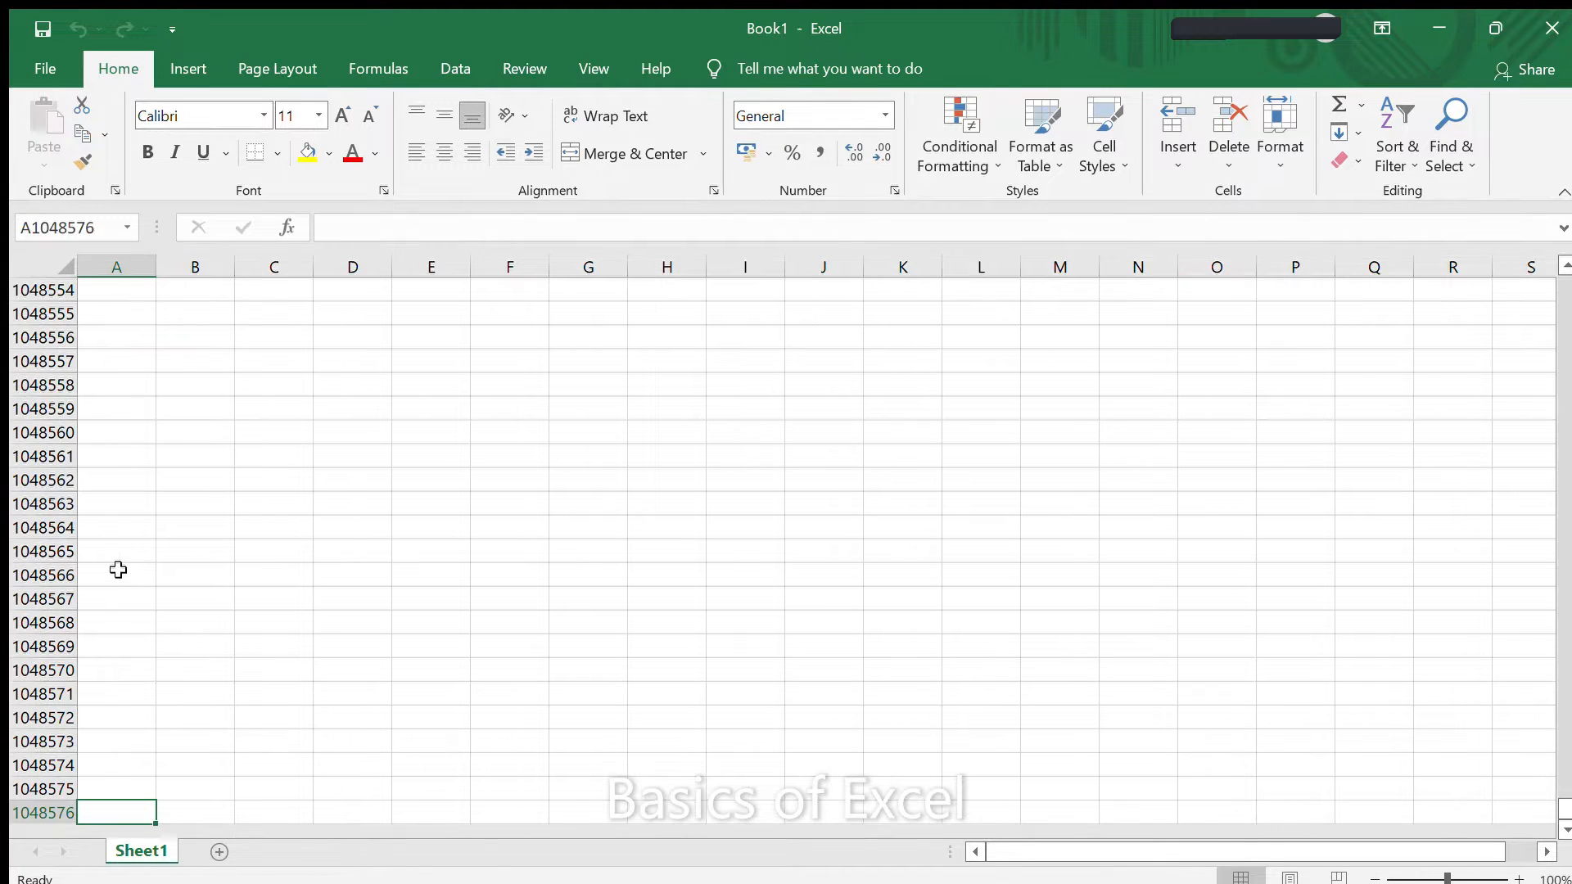
{"action": "key", "text": "ctrl+Up"}
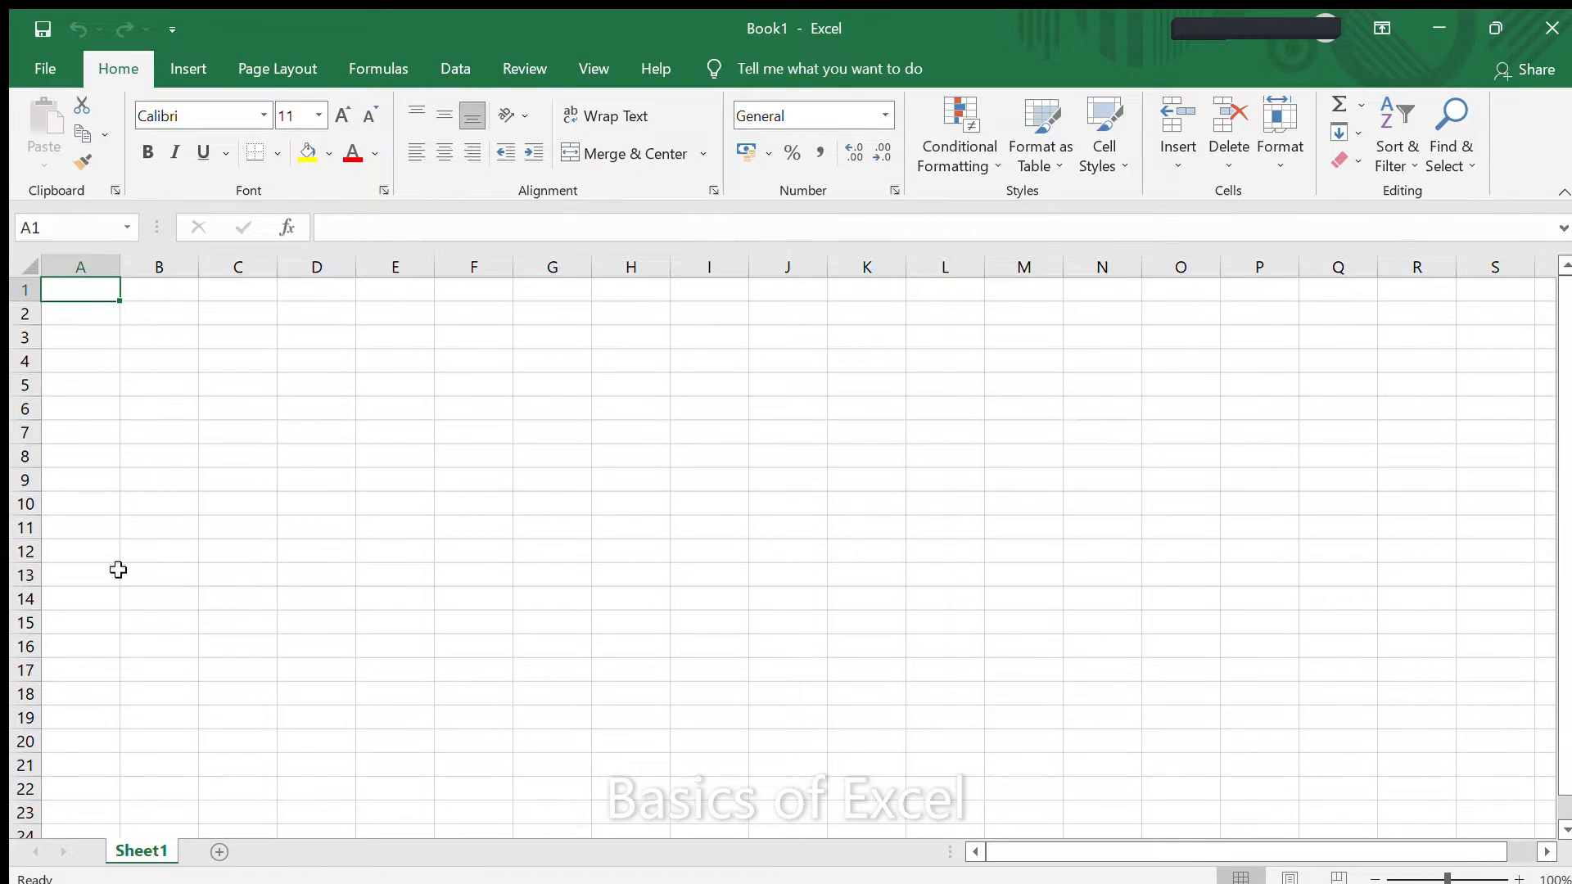
{"action": "key", "text": "ctrl+Right"}
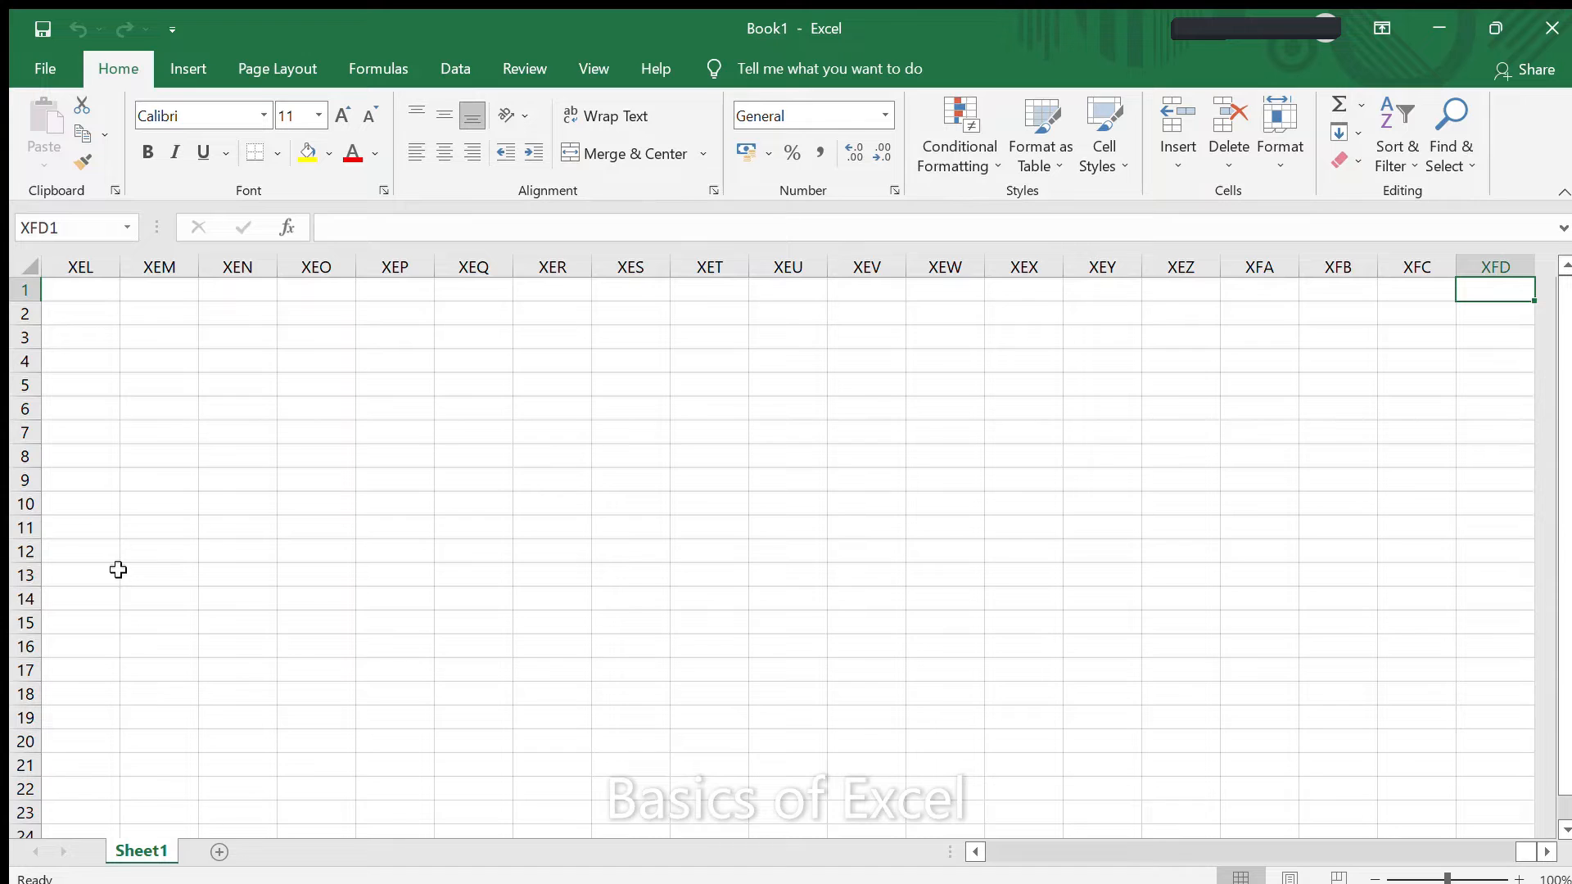
{"action": "key", "text": "ctrl+Left"}
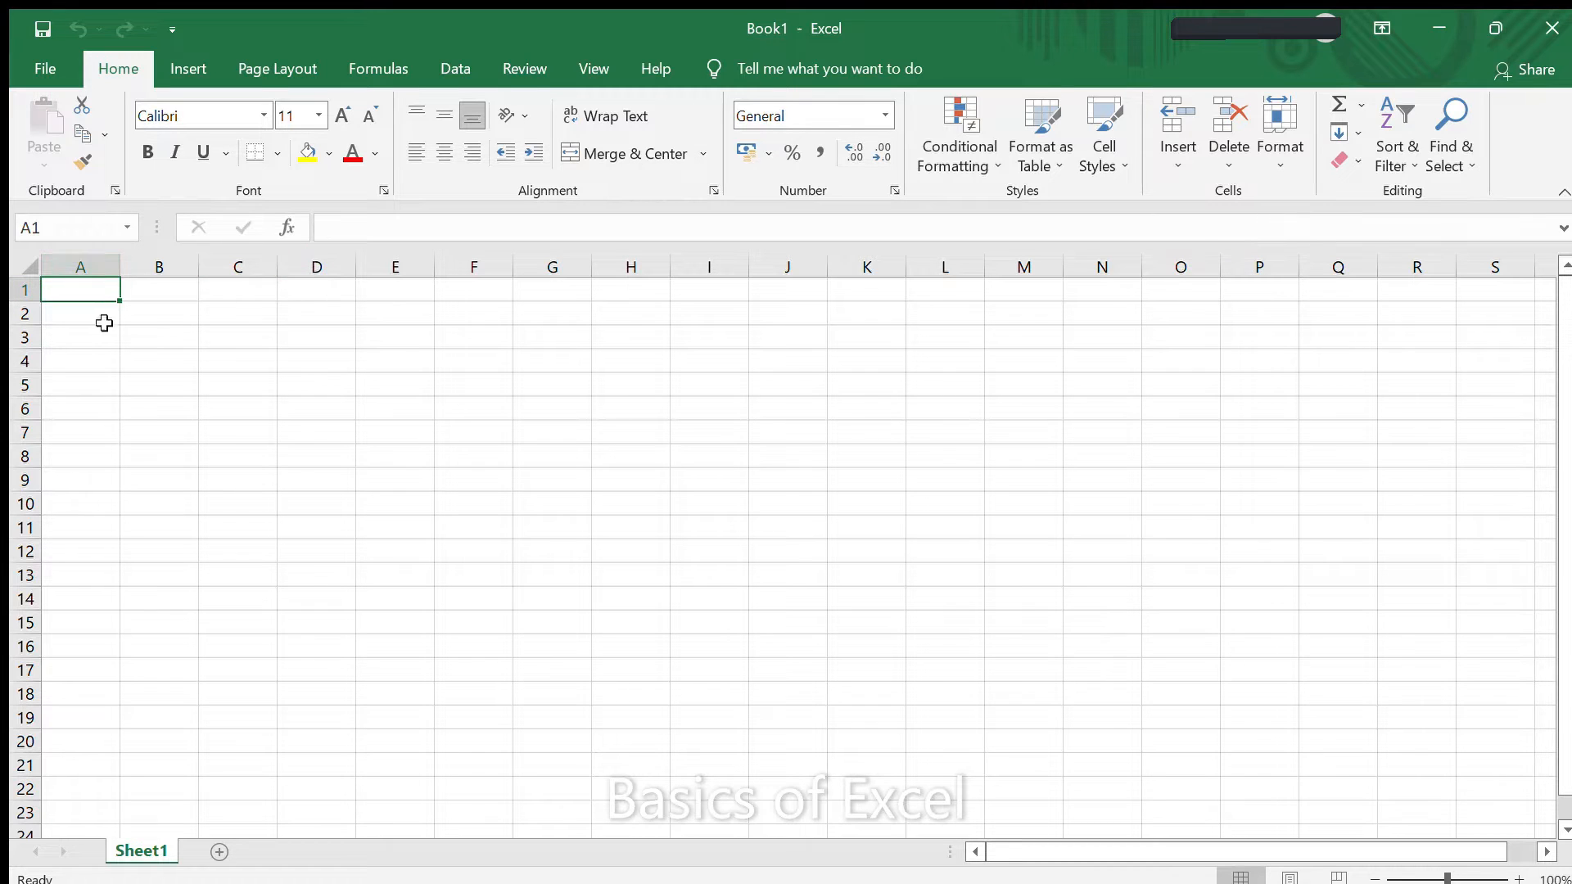
{"action": "left_click", "coordinate": [212, 337]}
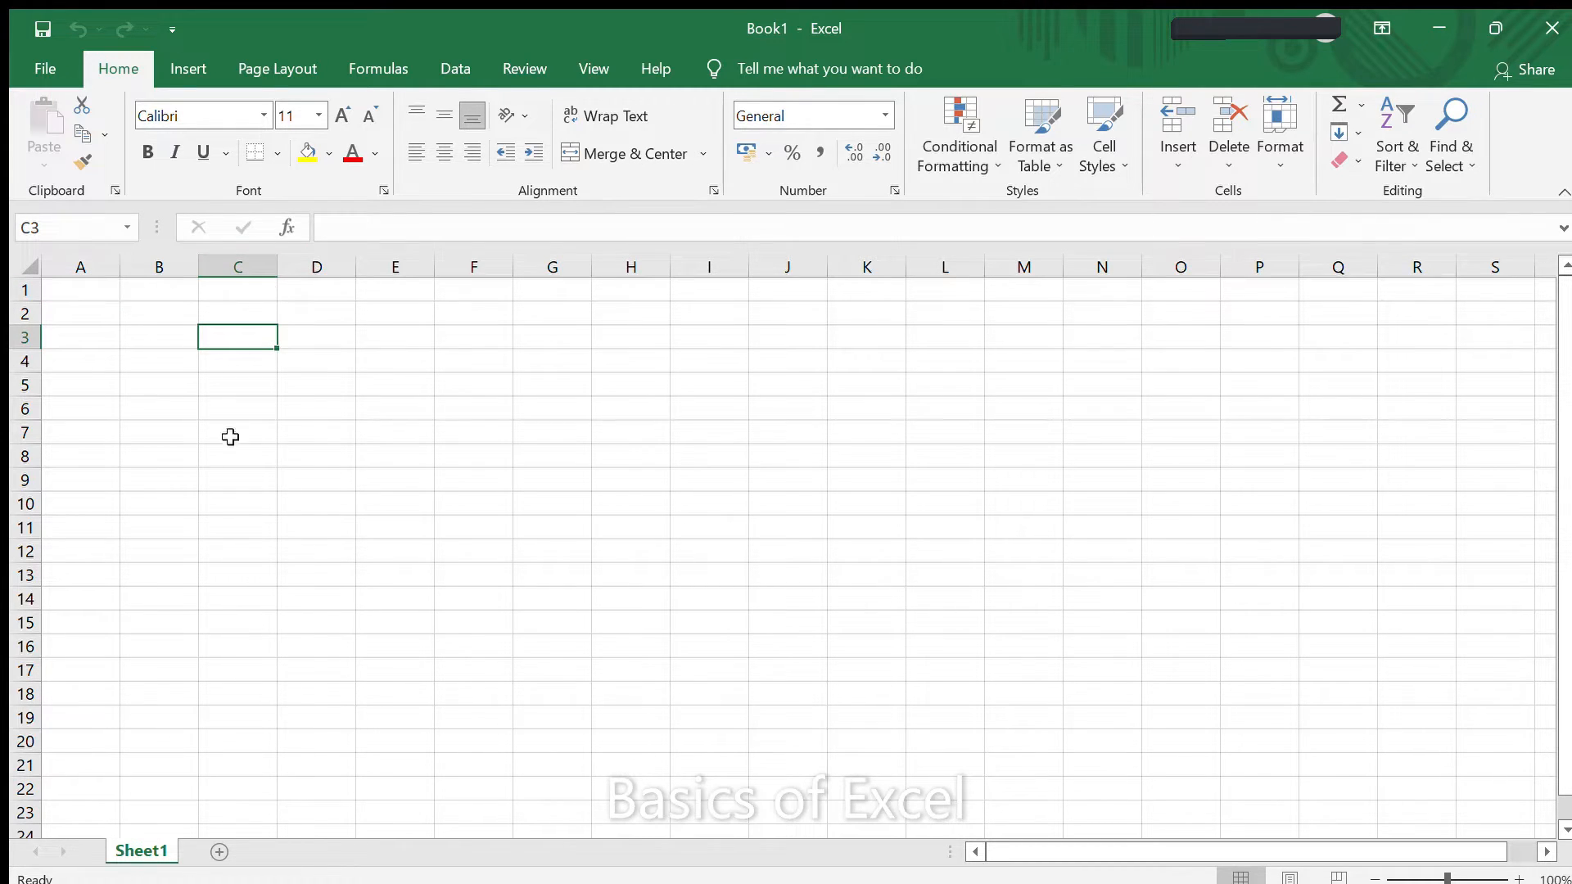
{"action": "left_click", "coordinate": [58, 236]}
{"action": "left_click", "coordinate": [77, 237]}
{"action": "left_click", "coordinate": [241, 337]}
{"action": "left_click", "coordinate": [104, 328]}
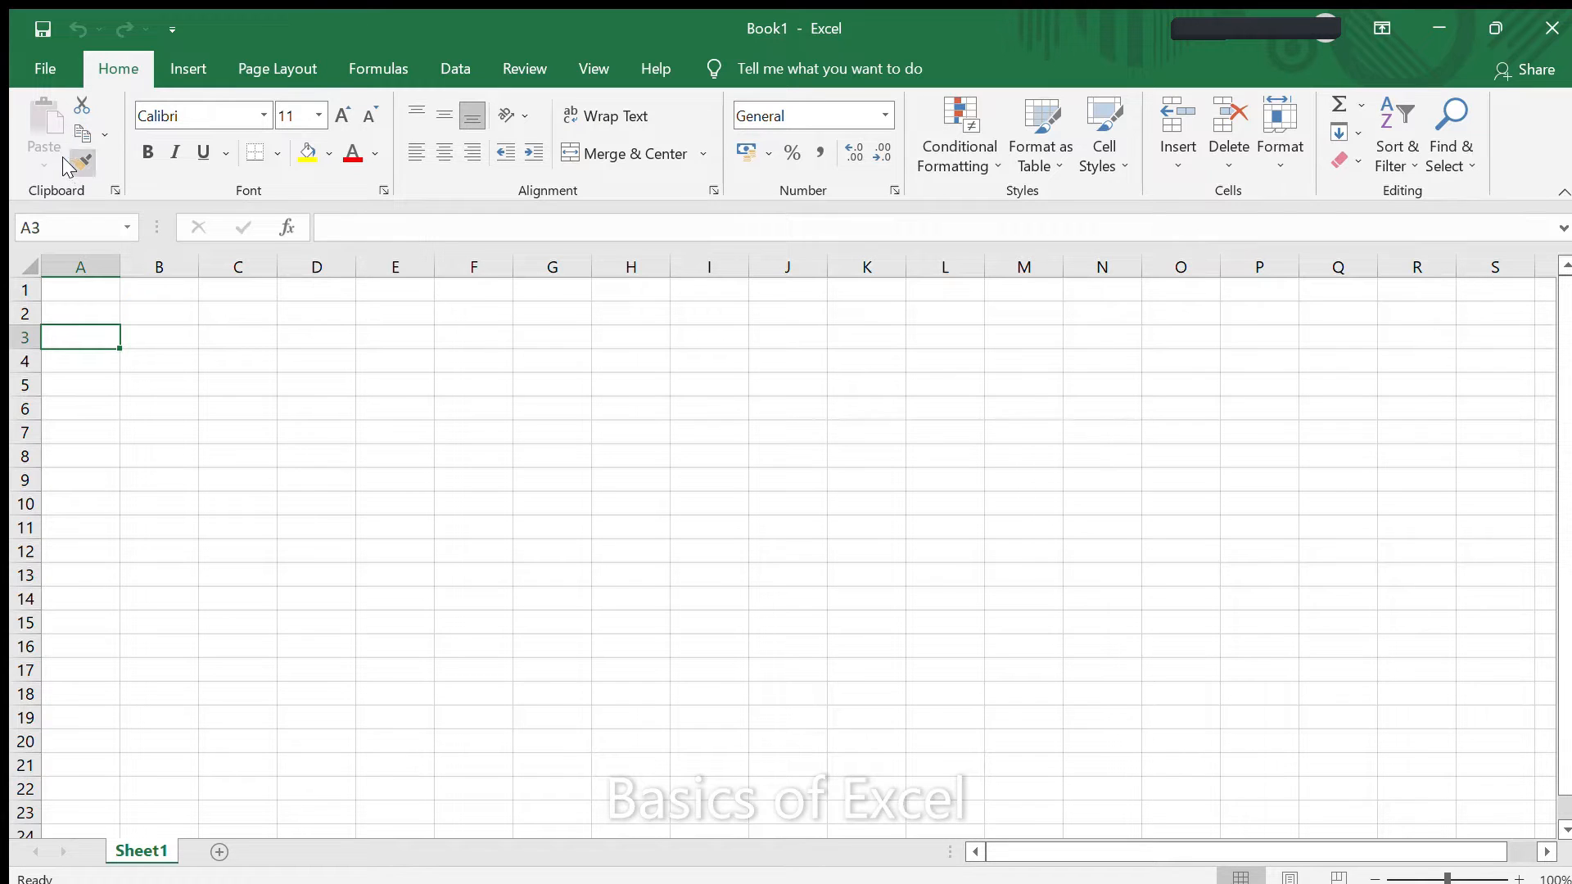
{"action": "left_click", "coordinate": [261, 117]}
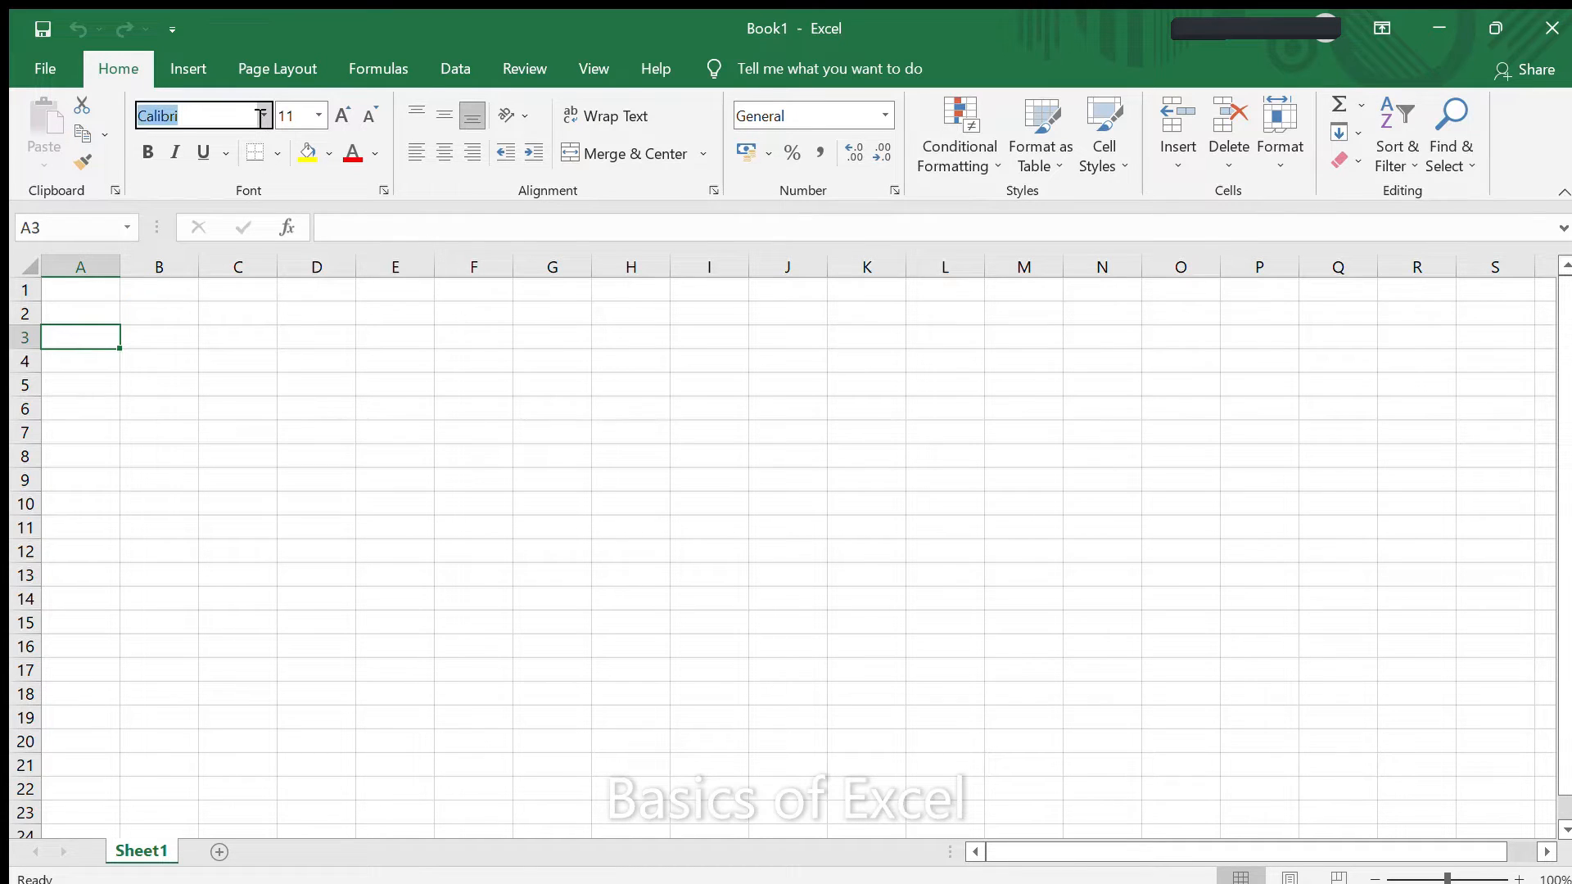
Step: Enter India in cell B3 and Bharat in cell B4
{"action": "left_click", "coordinate": [155, 330]}
{"action": "type", "text": "India"}
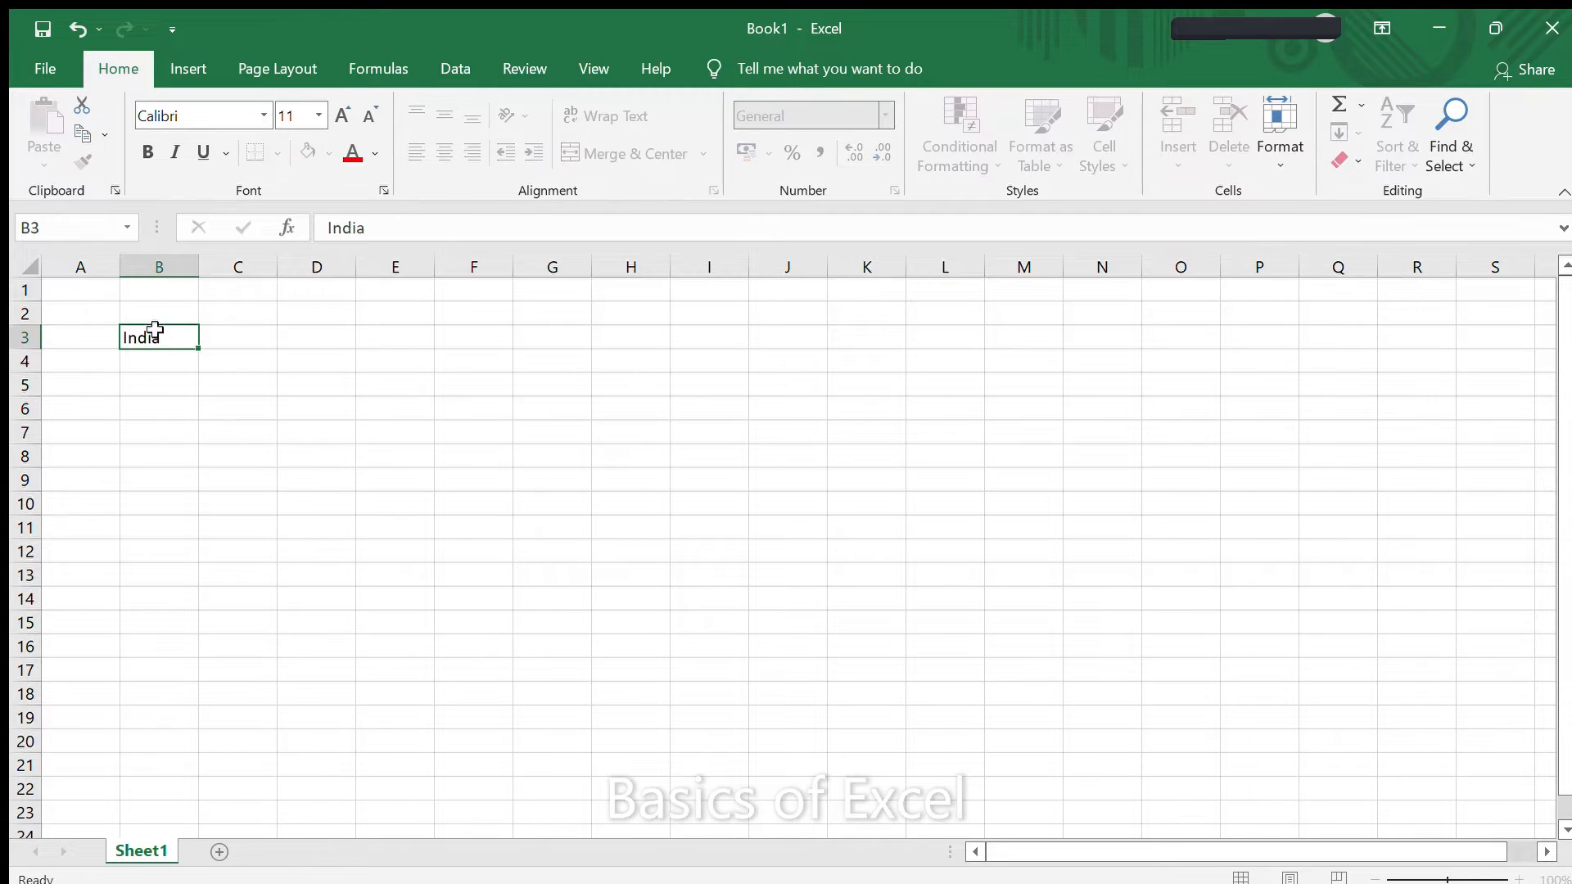
{"action": "key", "text": "Return"}
{"action": "type", "text": "Bharat"}
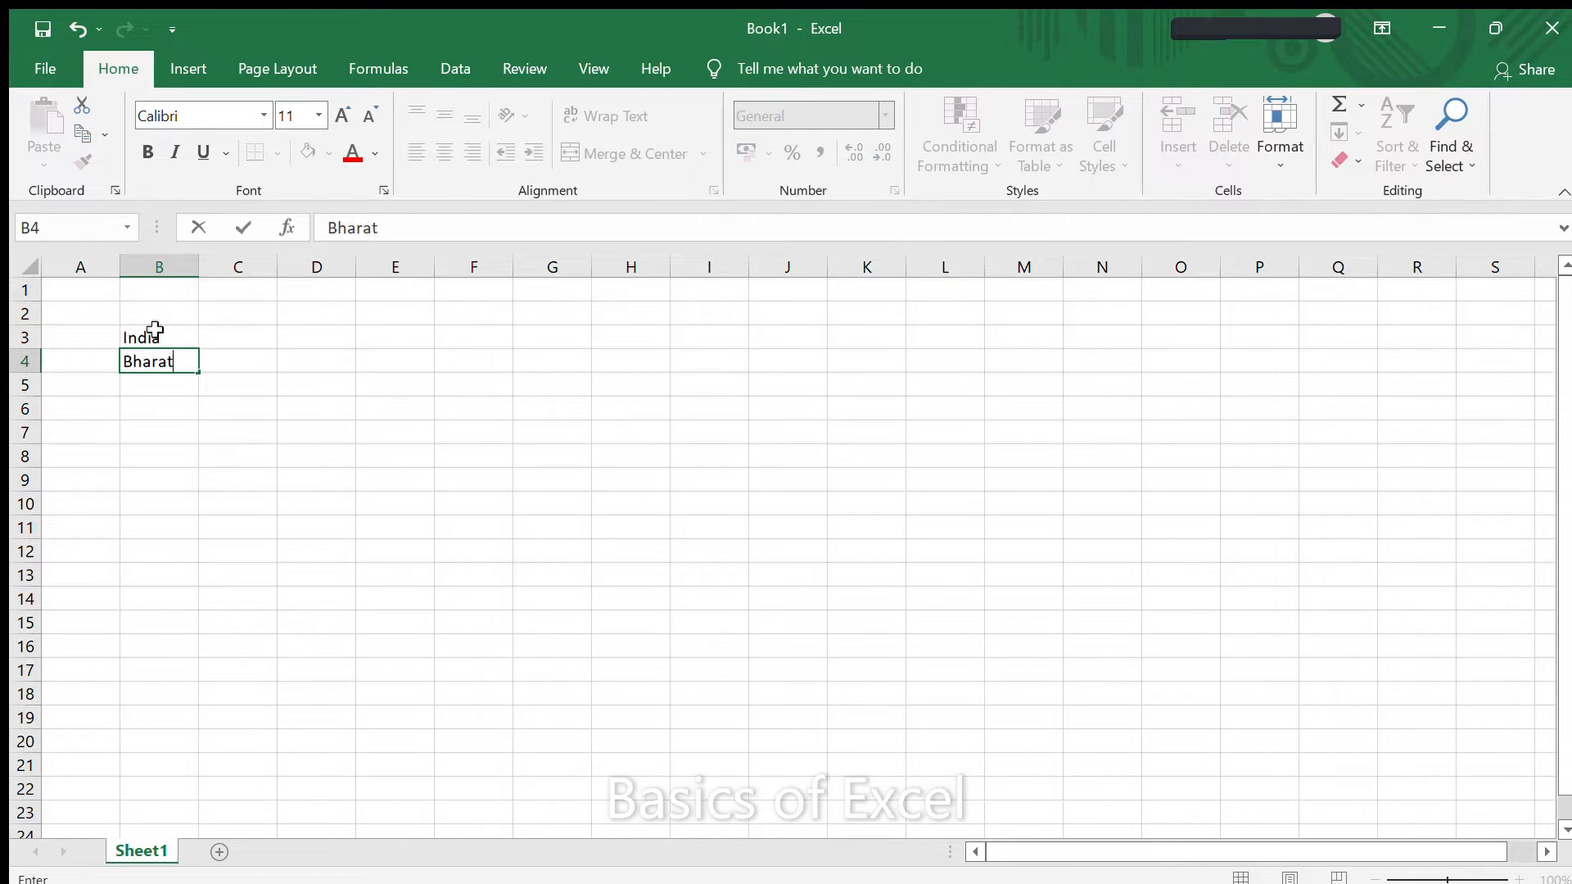
{"action": "key", "text": "Return"}
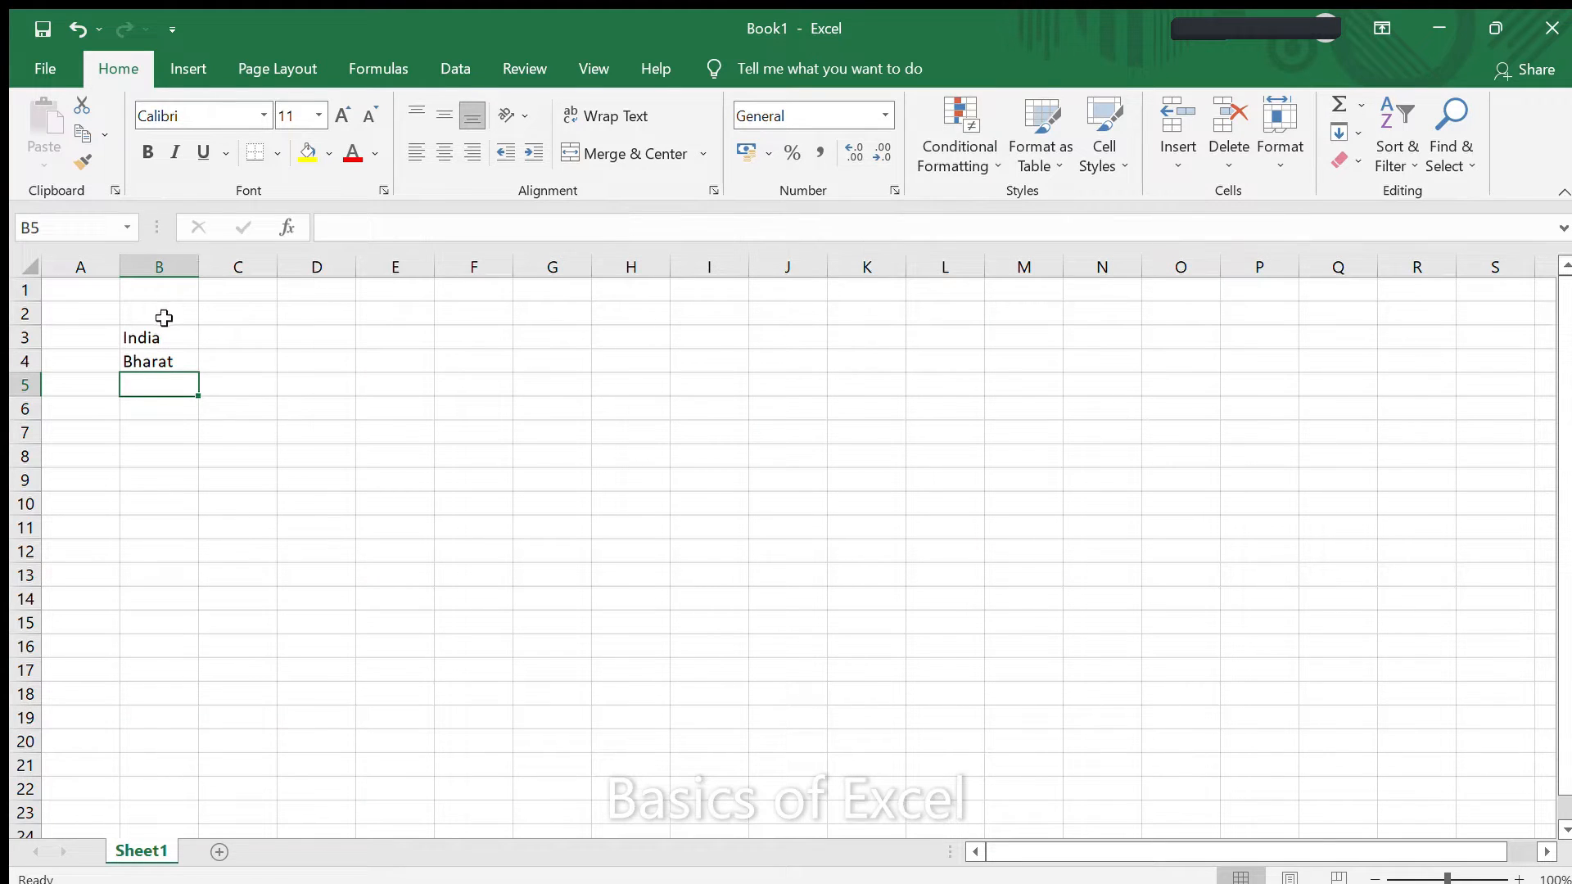
Step: Format cells B2:B5 with the Arial Black font at size 26
{"action": "left_click_drag", "start_coordinate": [161, 316], "coordinate": [169, 383]}
{"action": "left_click", "coordinate": [255, 116]}
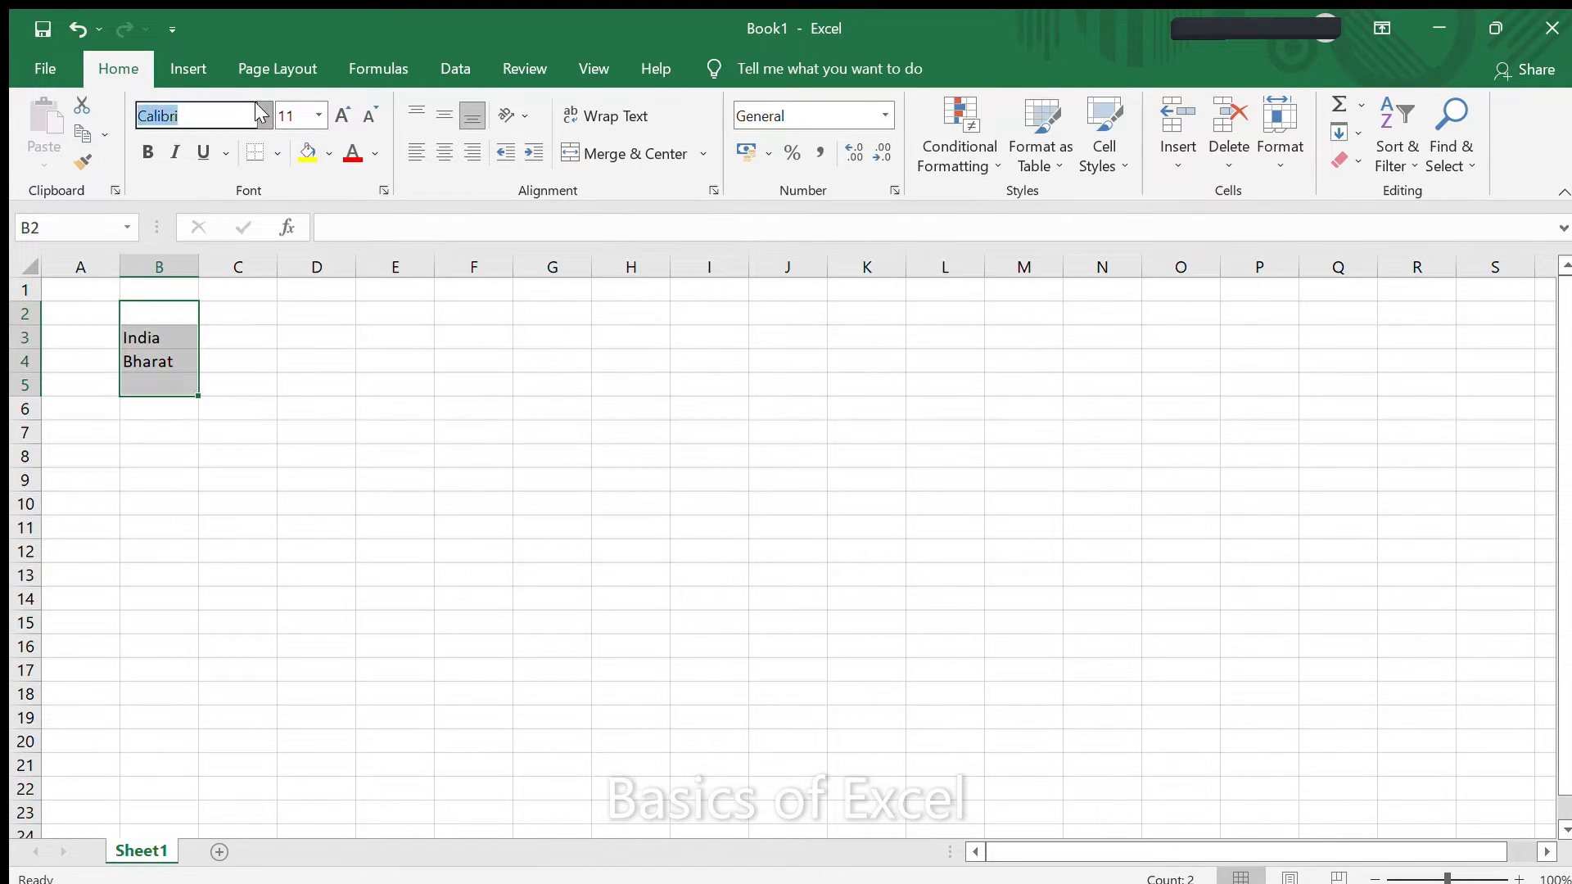
{"action": "type", "text": "Arial Black"}
{"action": "key", "text": "Return"}
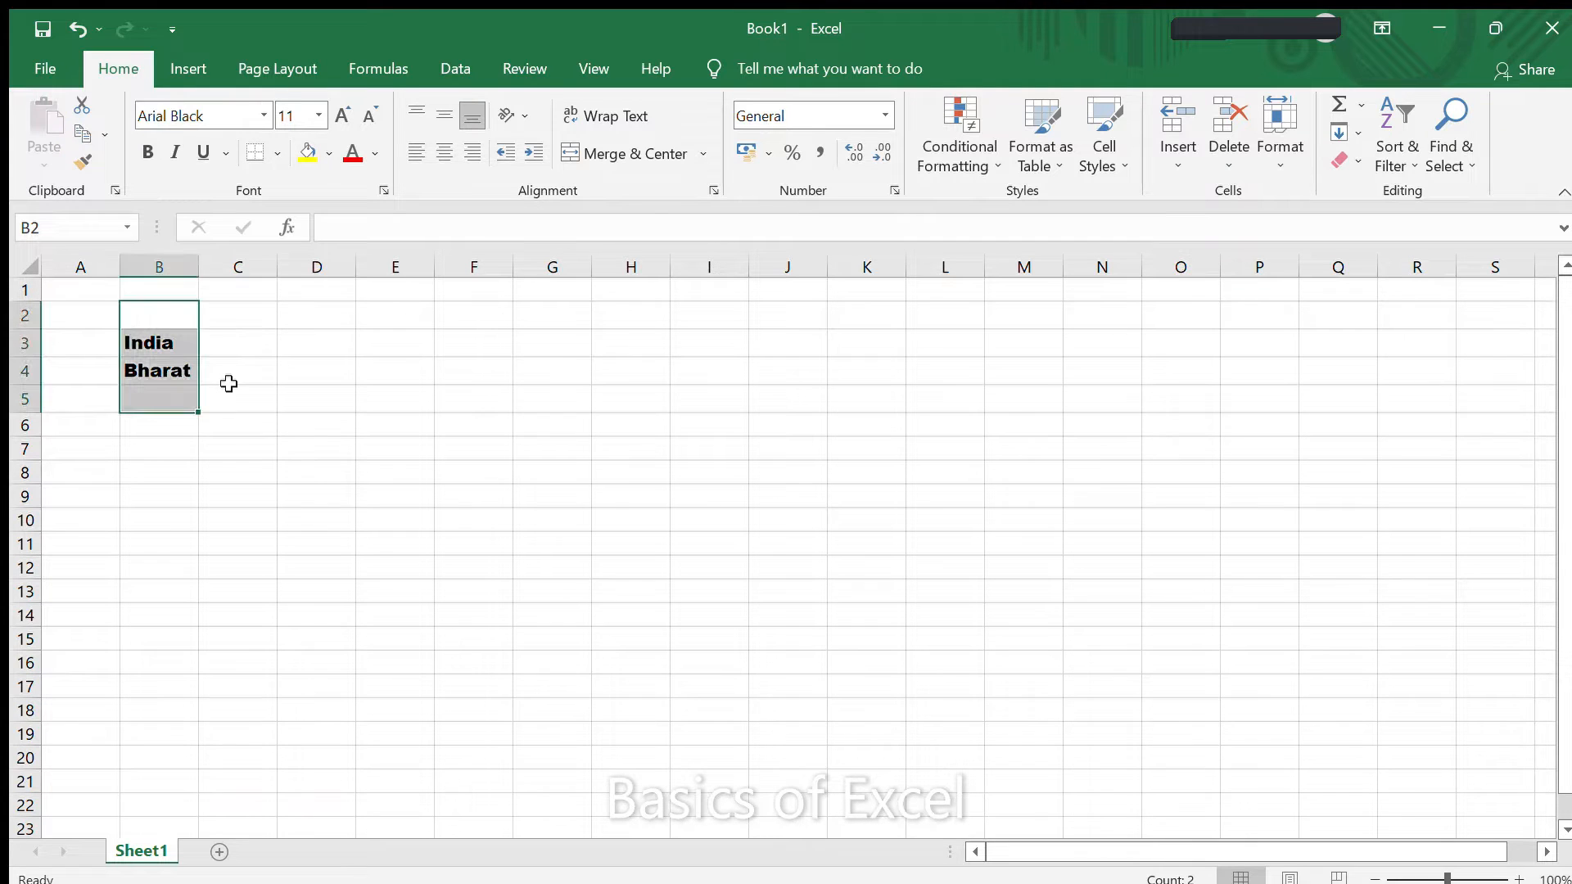
{"action": "left_click", "coordinate": [311, 115]}
{"action": "scroll", "coordinate": [274, 336], "scroll_direction": "down", "scroll_amount": 7}
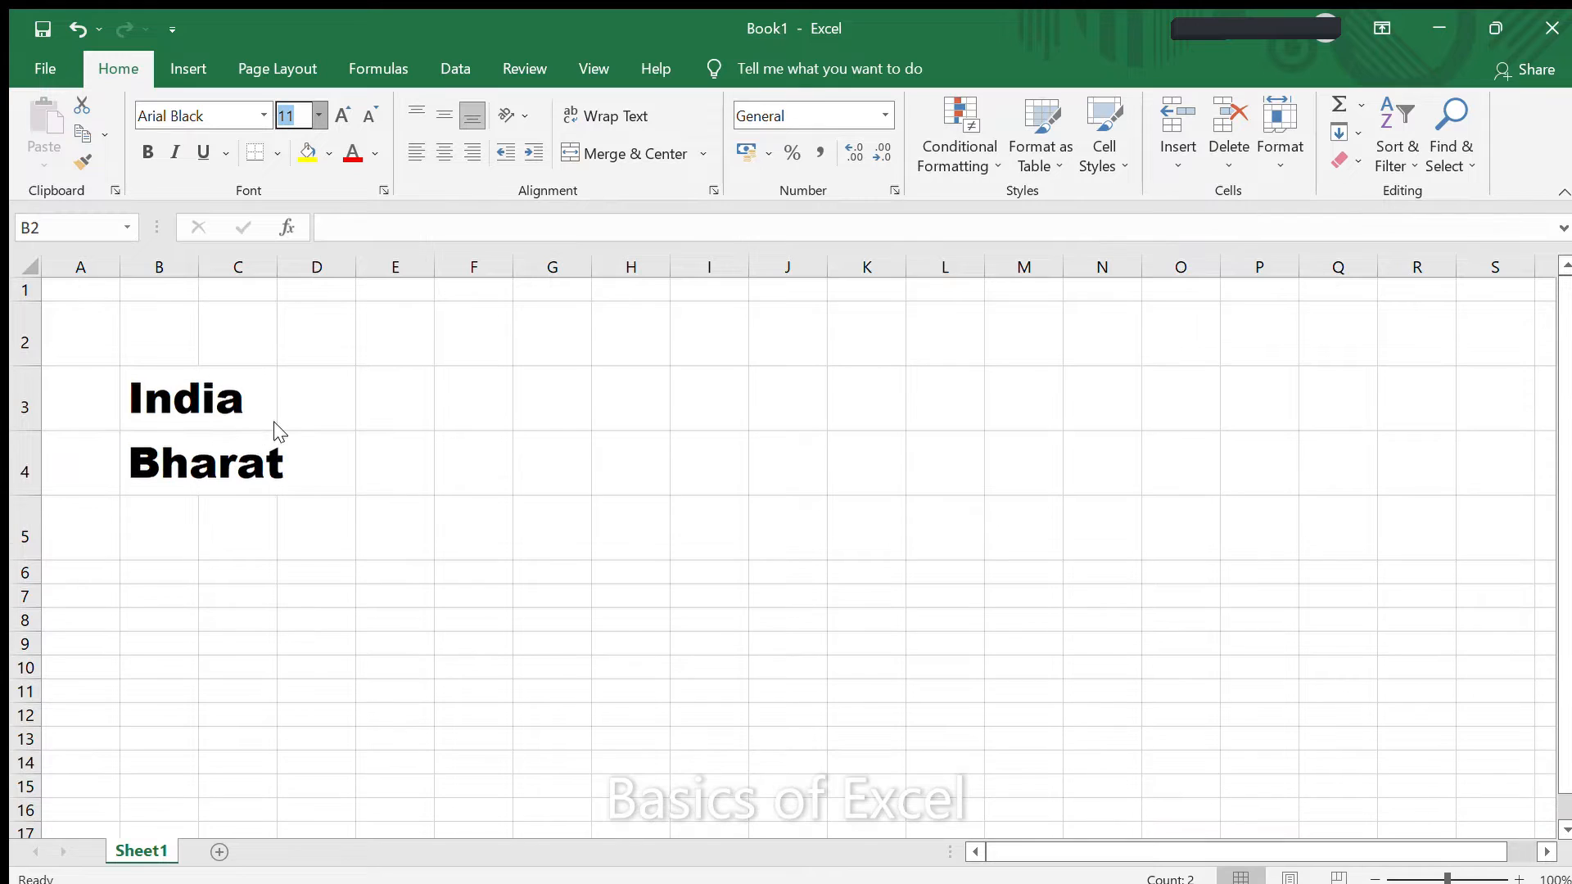
{"action": "key", "text": "Return"}
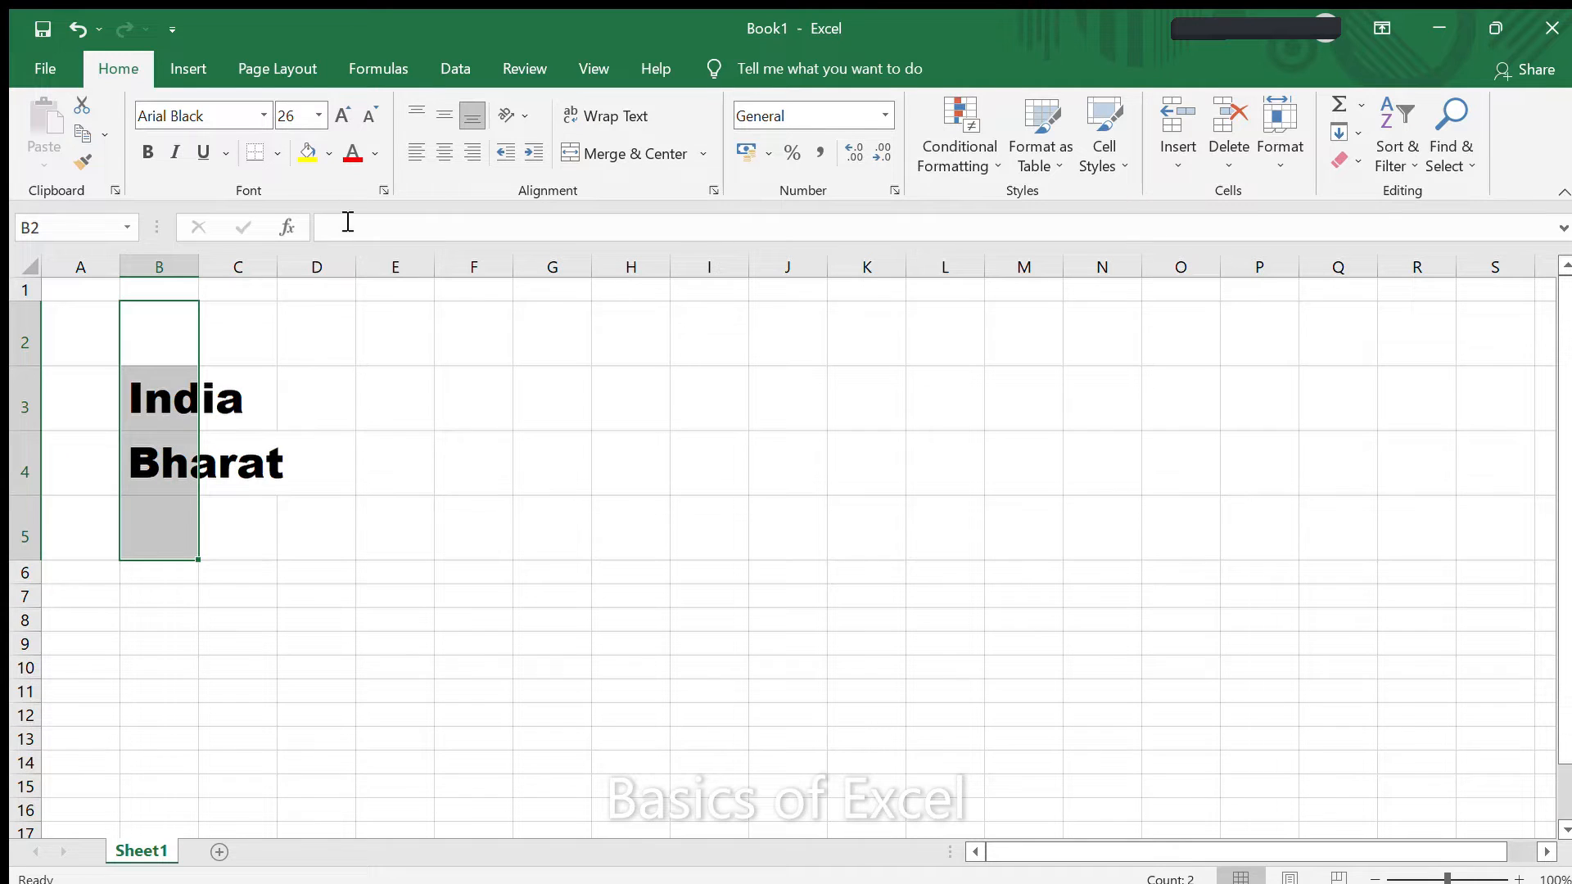
Step: Enlarge the font of cells B2:B5 stepwise to size 48 and reduce it back to 26
{"action": "left_click", "coordinate": [312, 116]}
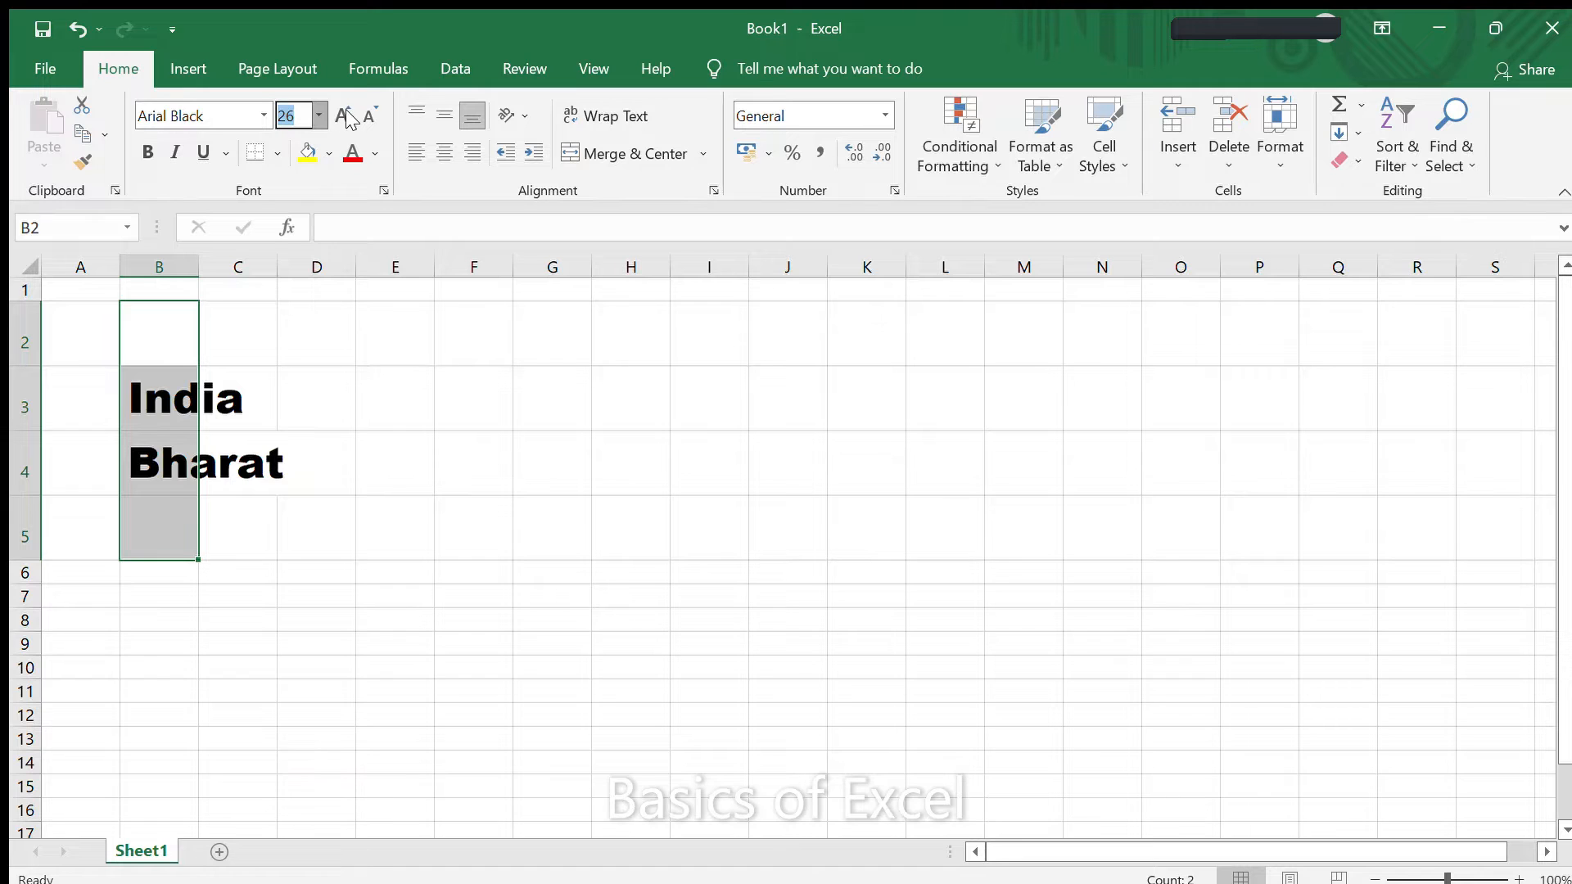
{"action": "left_click", "coordinate": [344, 115]}
{"action": "left_click", "coordinate": [345, 115]}
{"action": "left_click", "coordinate": [345, 115]}
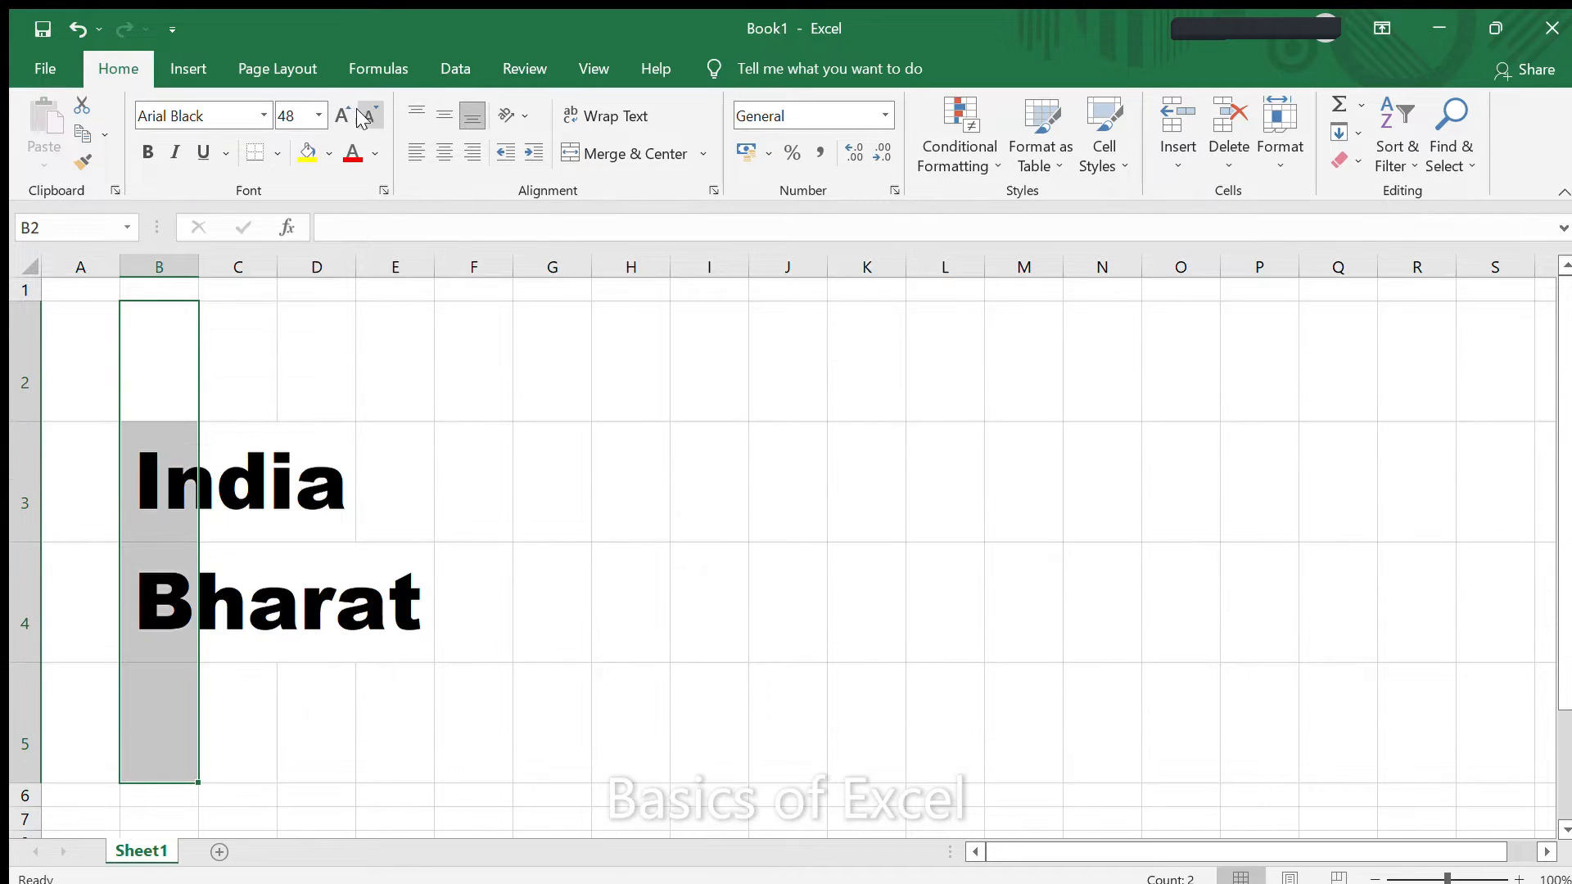
{"action": "left_click", "coordinate": [366, 116]}
{"action": "left_click", "coordinate": [366, 115]}
{"action": "left_click", "coordinate": [366, 116]}
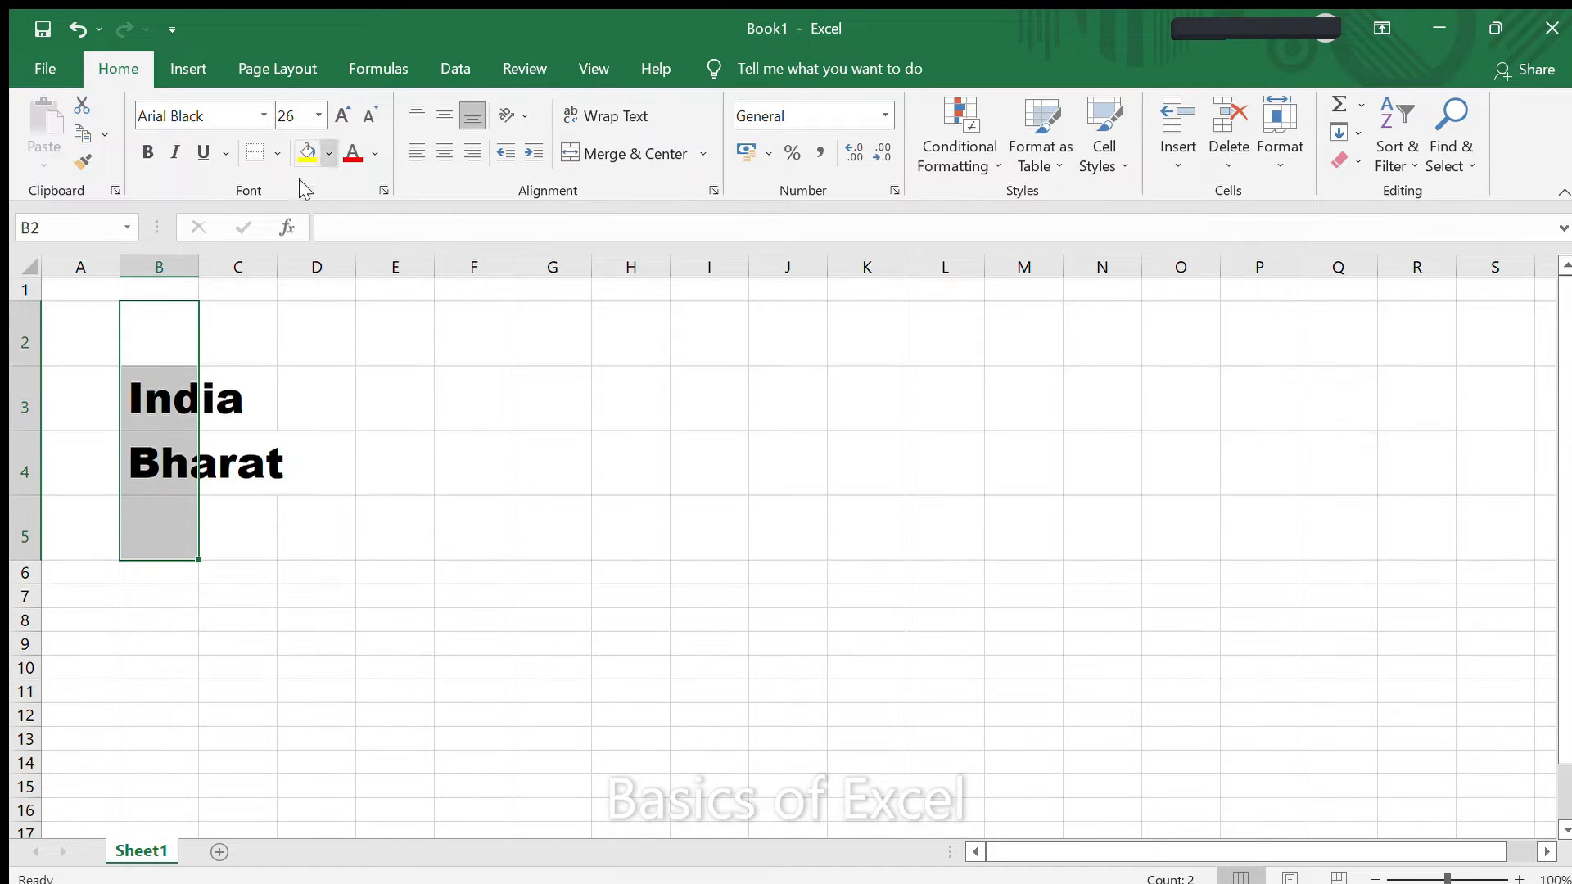
Step: Change the font of the India text in cell B3 to Calibri
{"action": "left_click", "coordinate": [238, 267]}
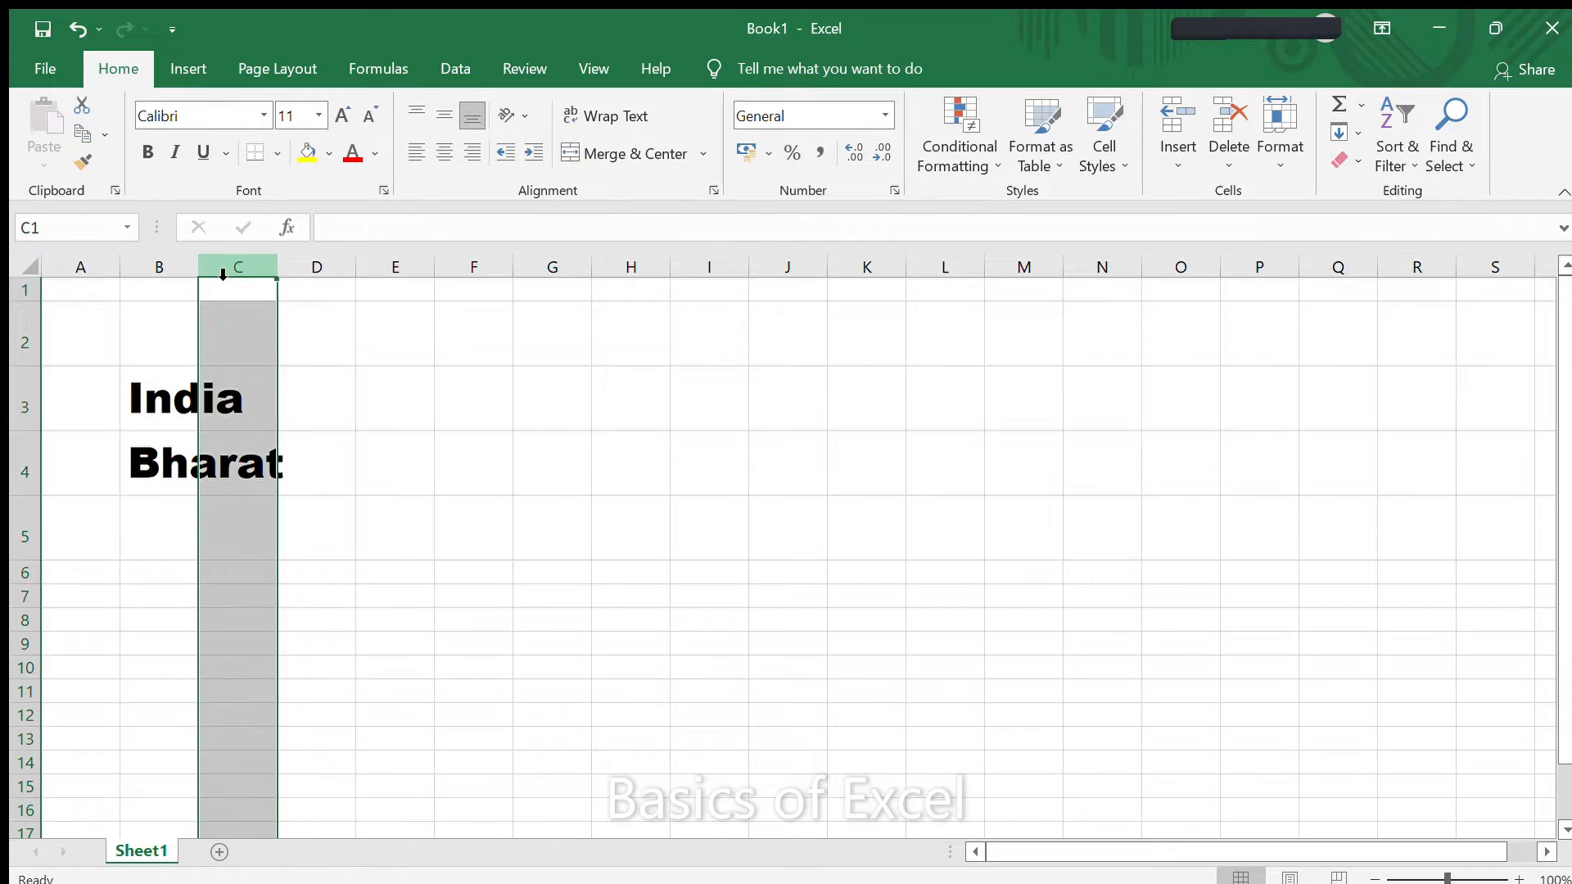
{"action": "left_click", "coordinate": [158, 392]}
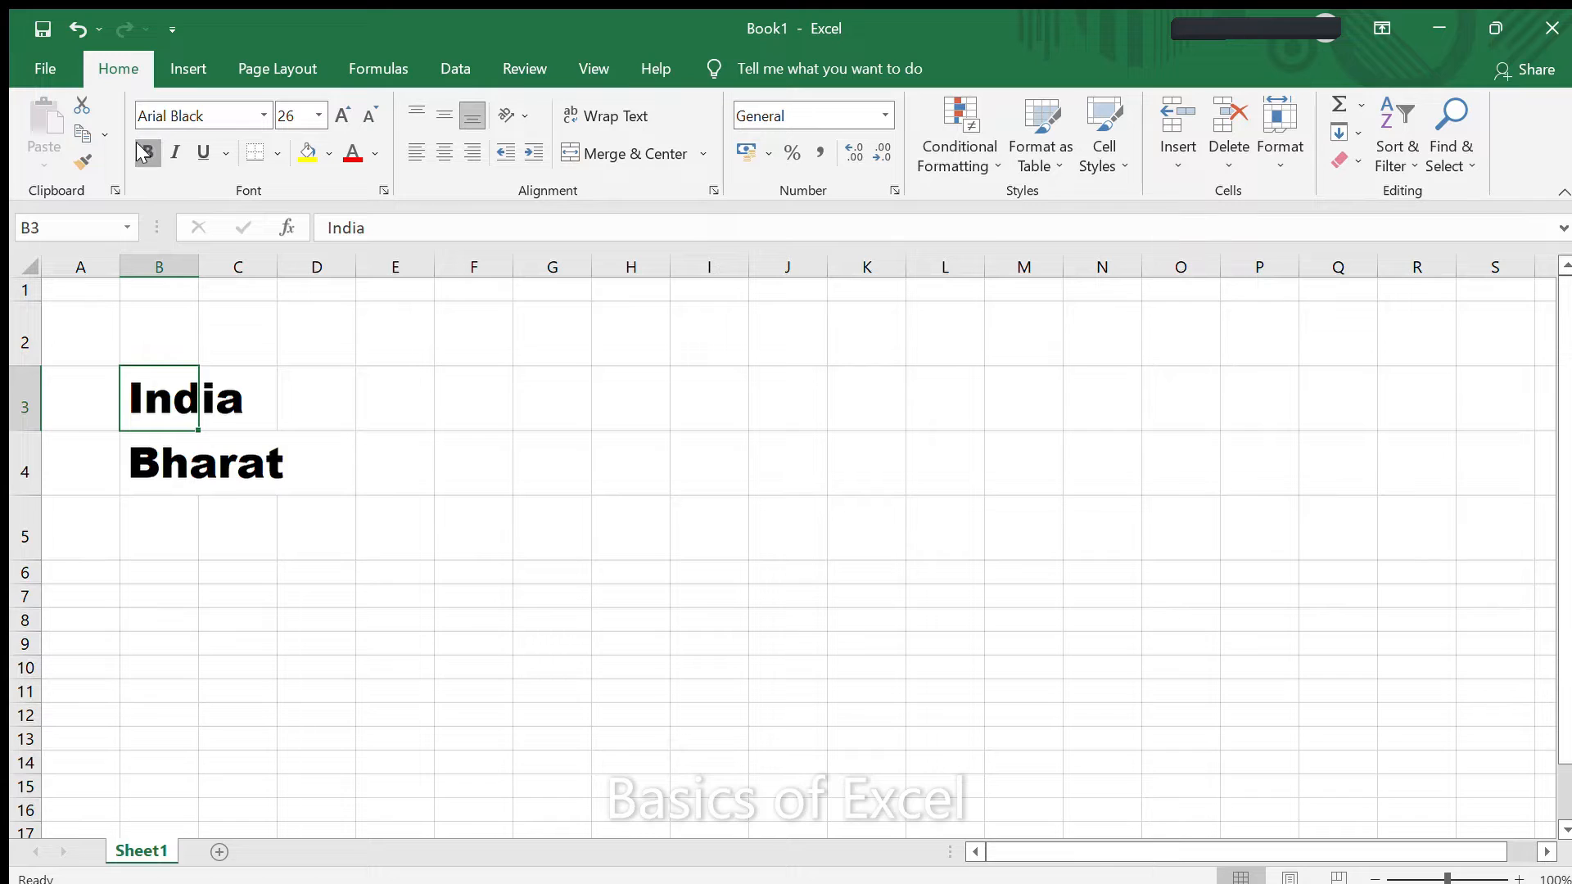
{"action": "left_click", "coordinate": [246, 116]}
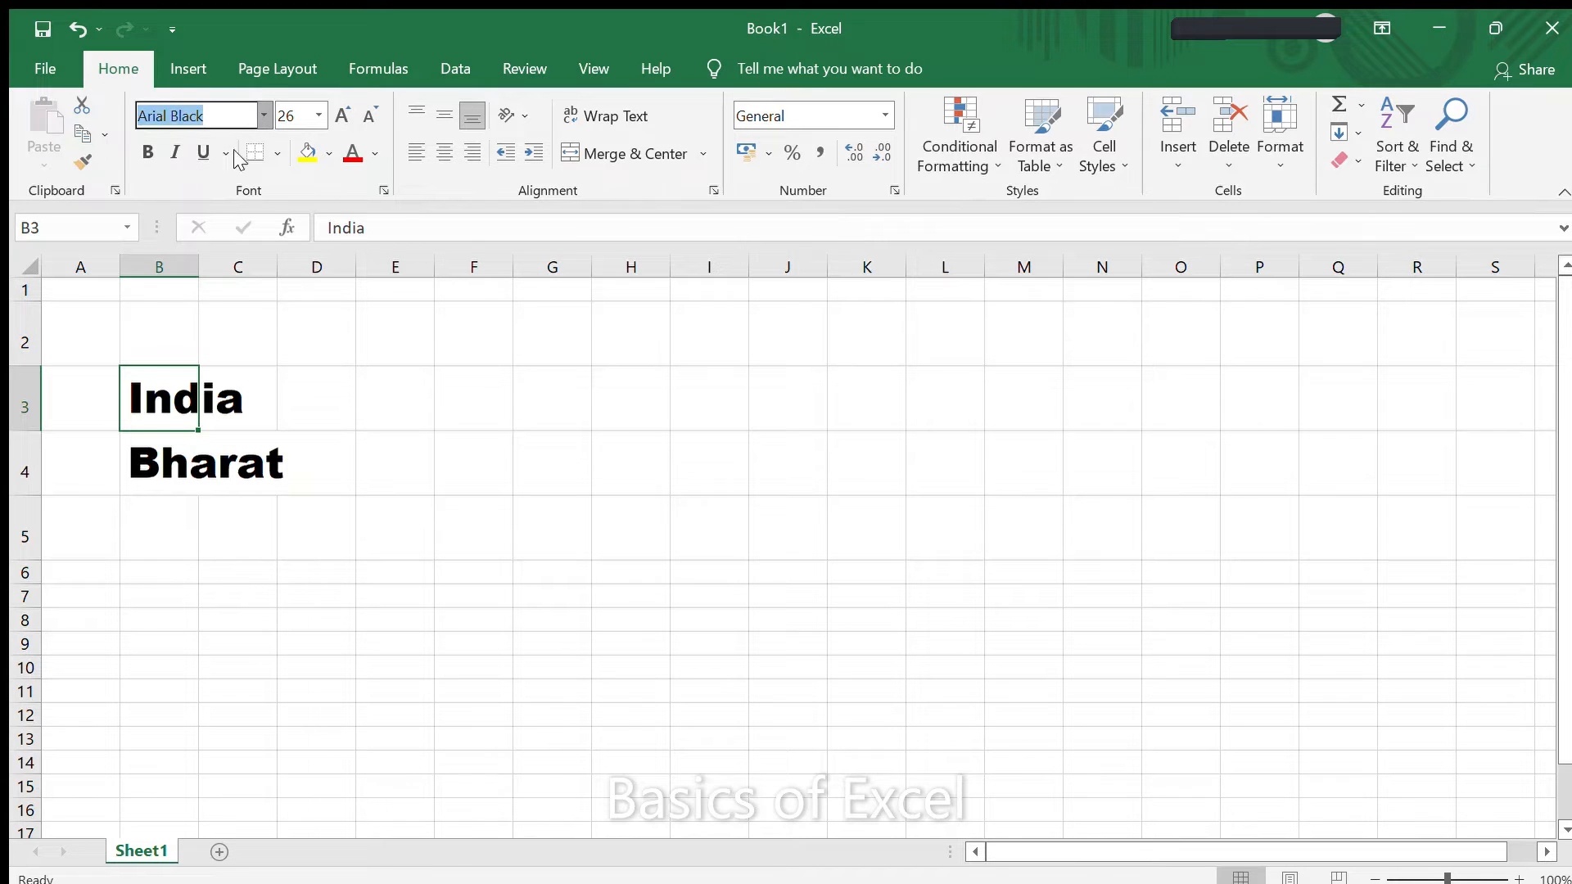
{"action": "key", "text": "Escape"}
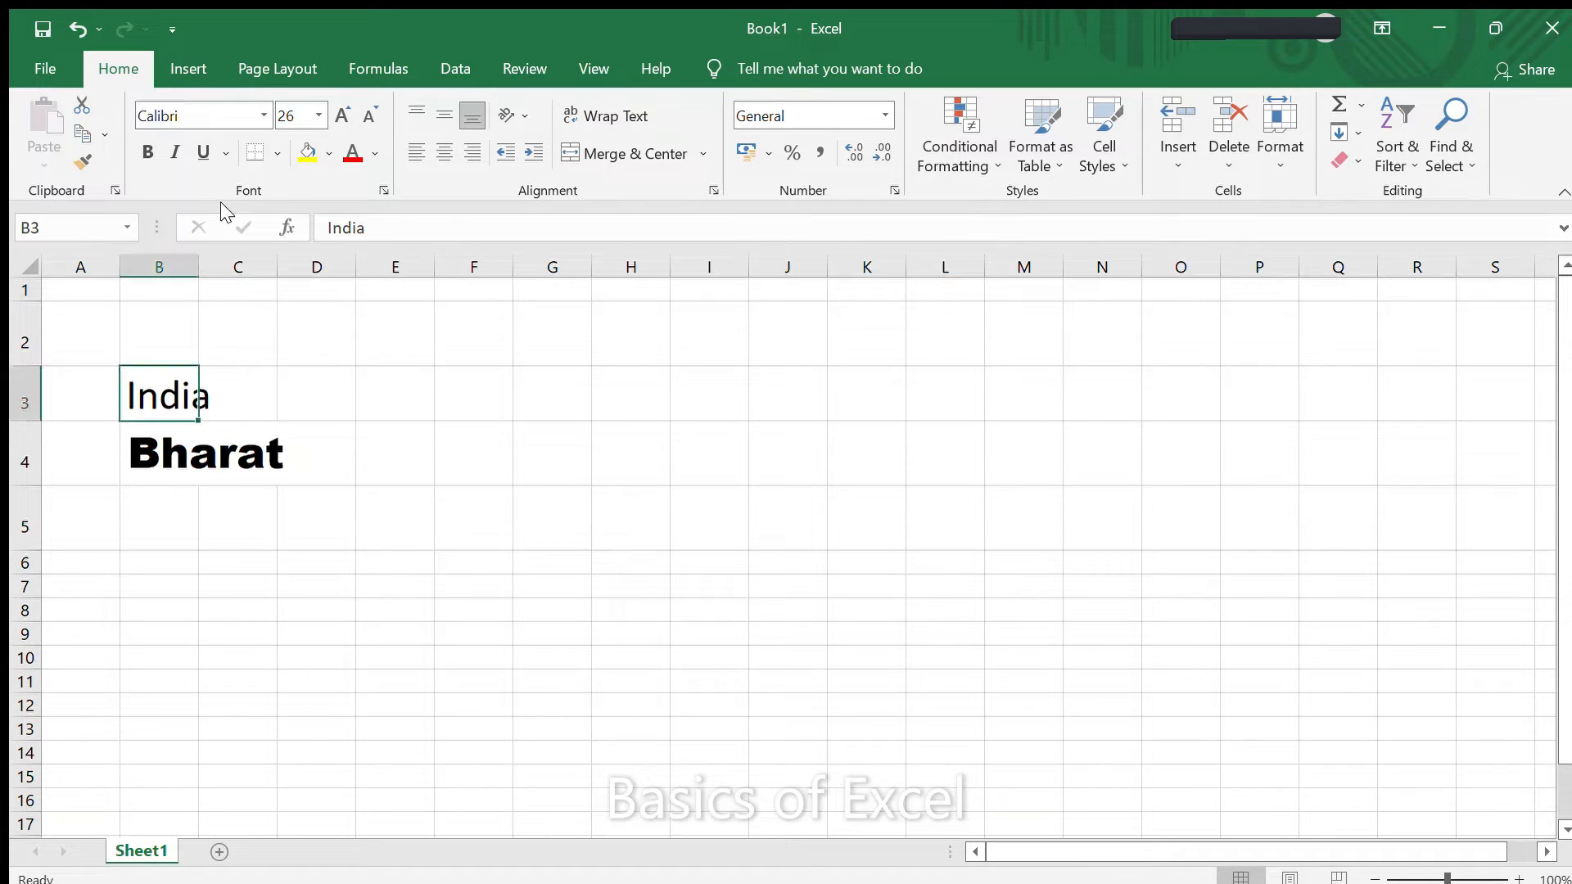
Step: Make the India text in cell B3 bold, italic and underlined
{"action": "left_click", "coordinate": [145, 154]}
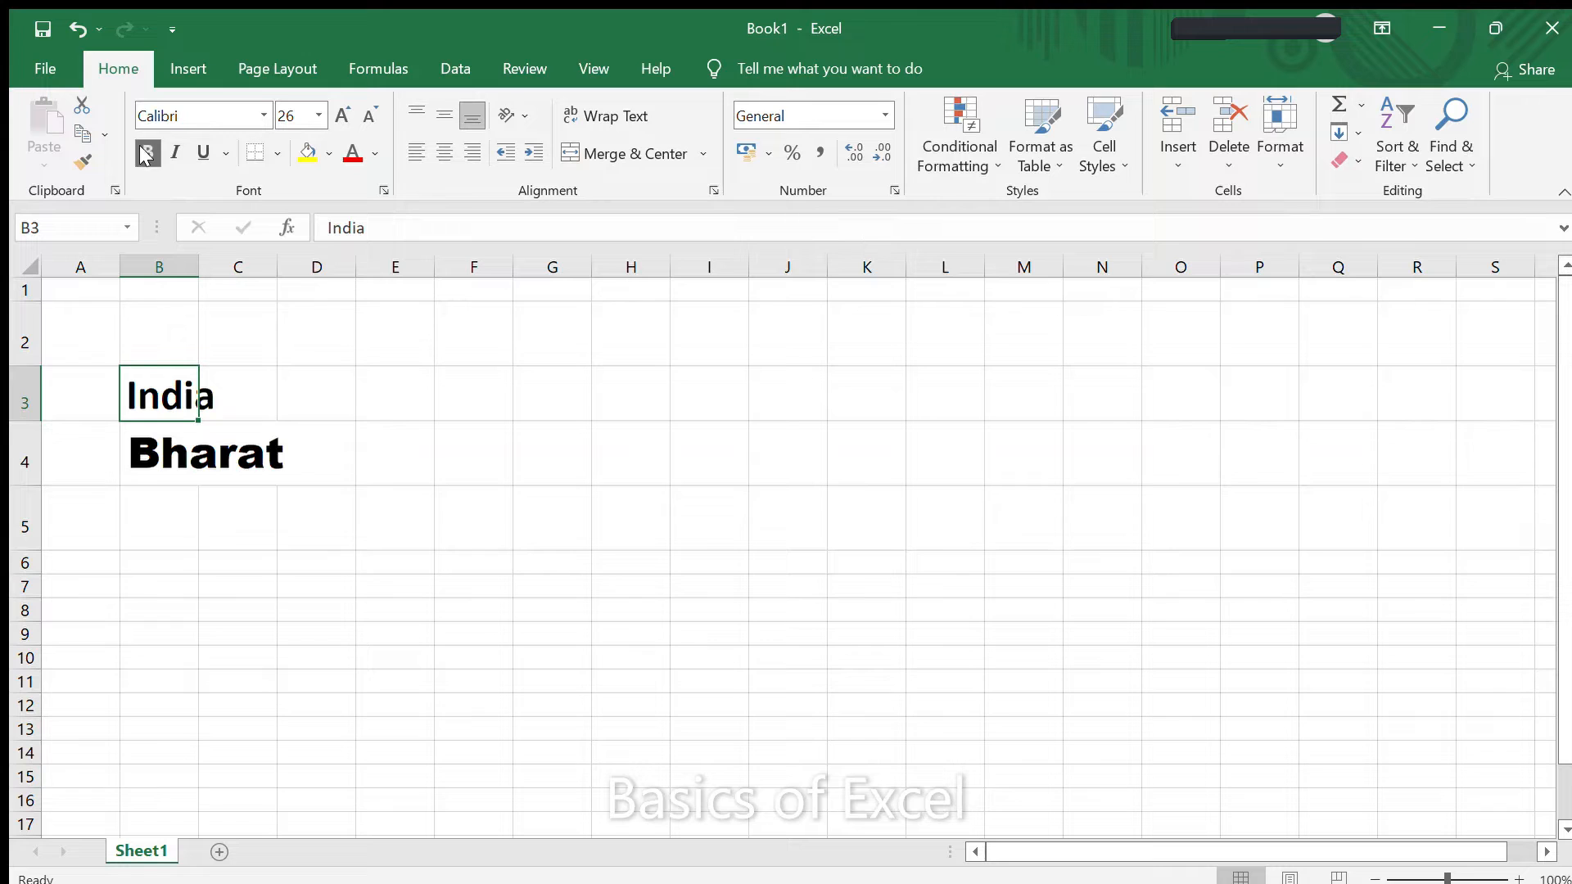
{"action": "left_click", "coordinate": [172, 450]}
{"action": "left_click", "coordinate": [164, 399]}
{"action": "left_click", "coordinate": [171, 149]}
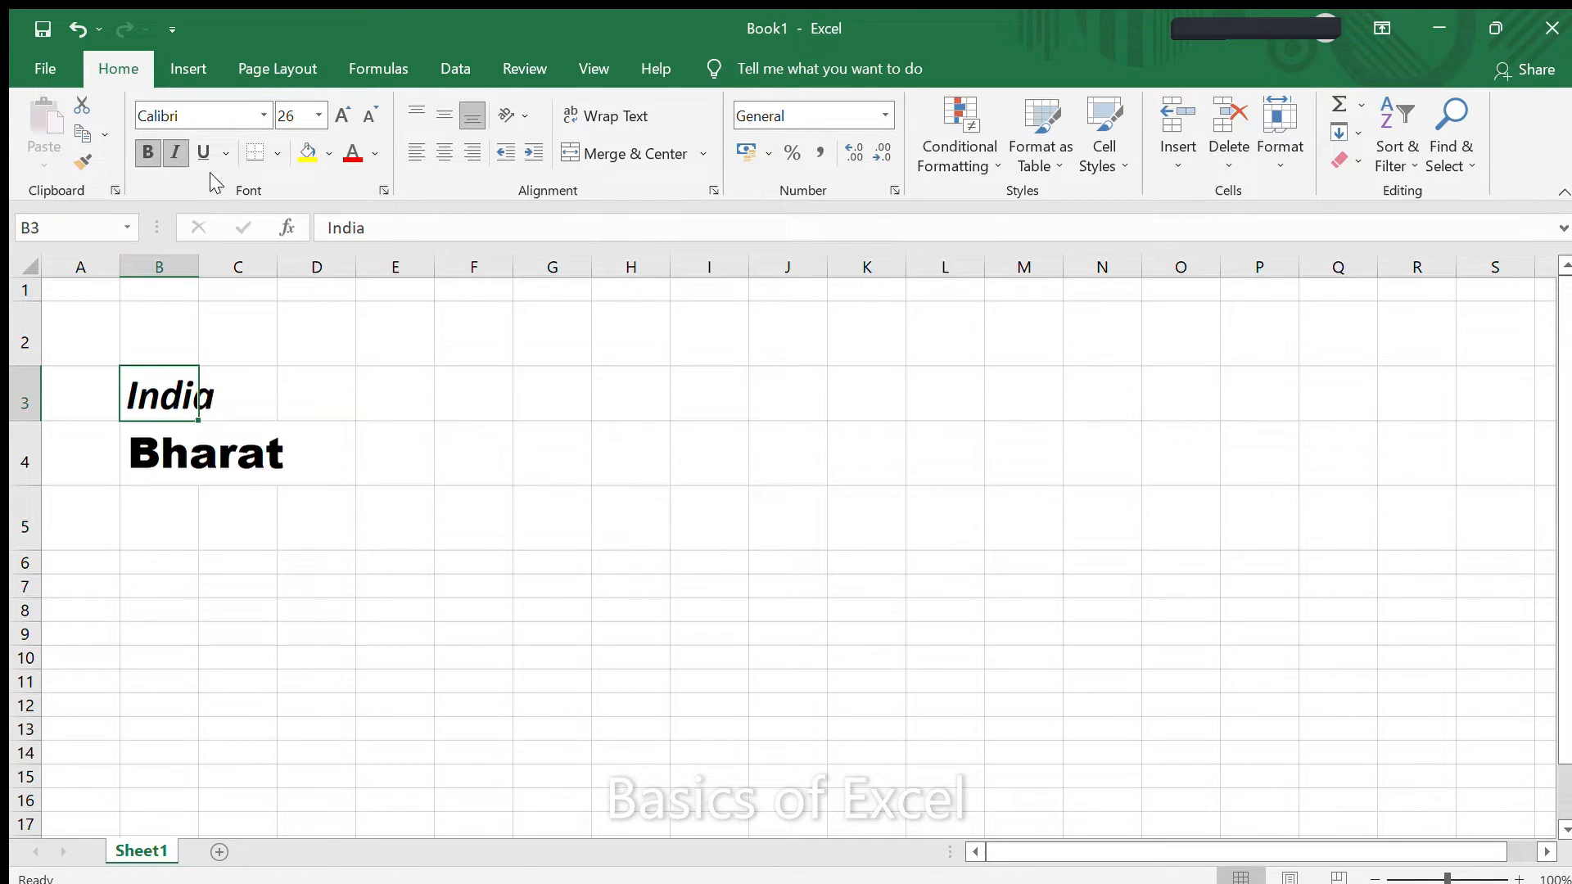
{"action": "left_click", "coordinate": [201, 153]}
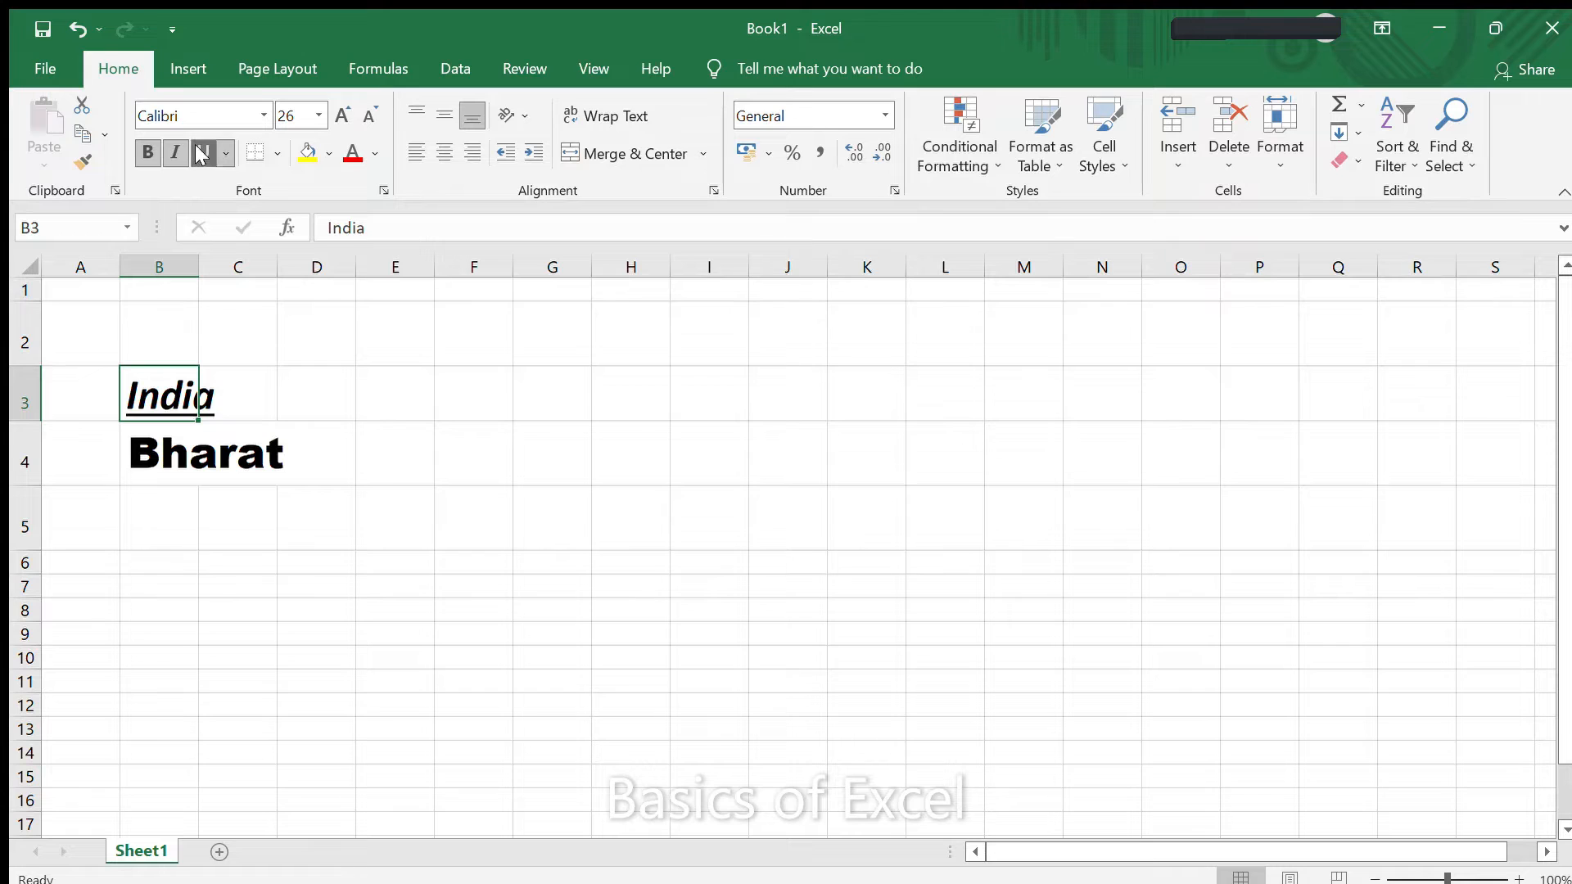
Step: Apply all borders to the empty cell range E2:I5
{"action": "left_click", "coordinate": [274, 149]}
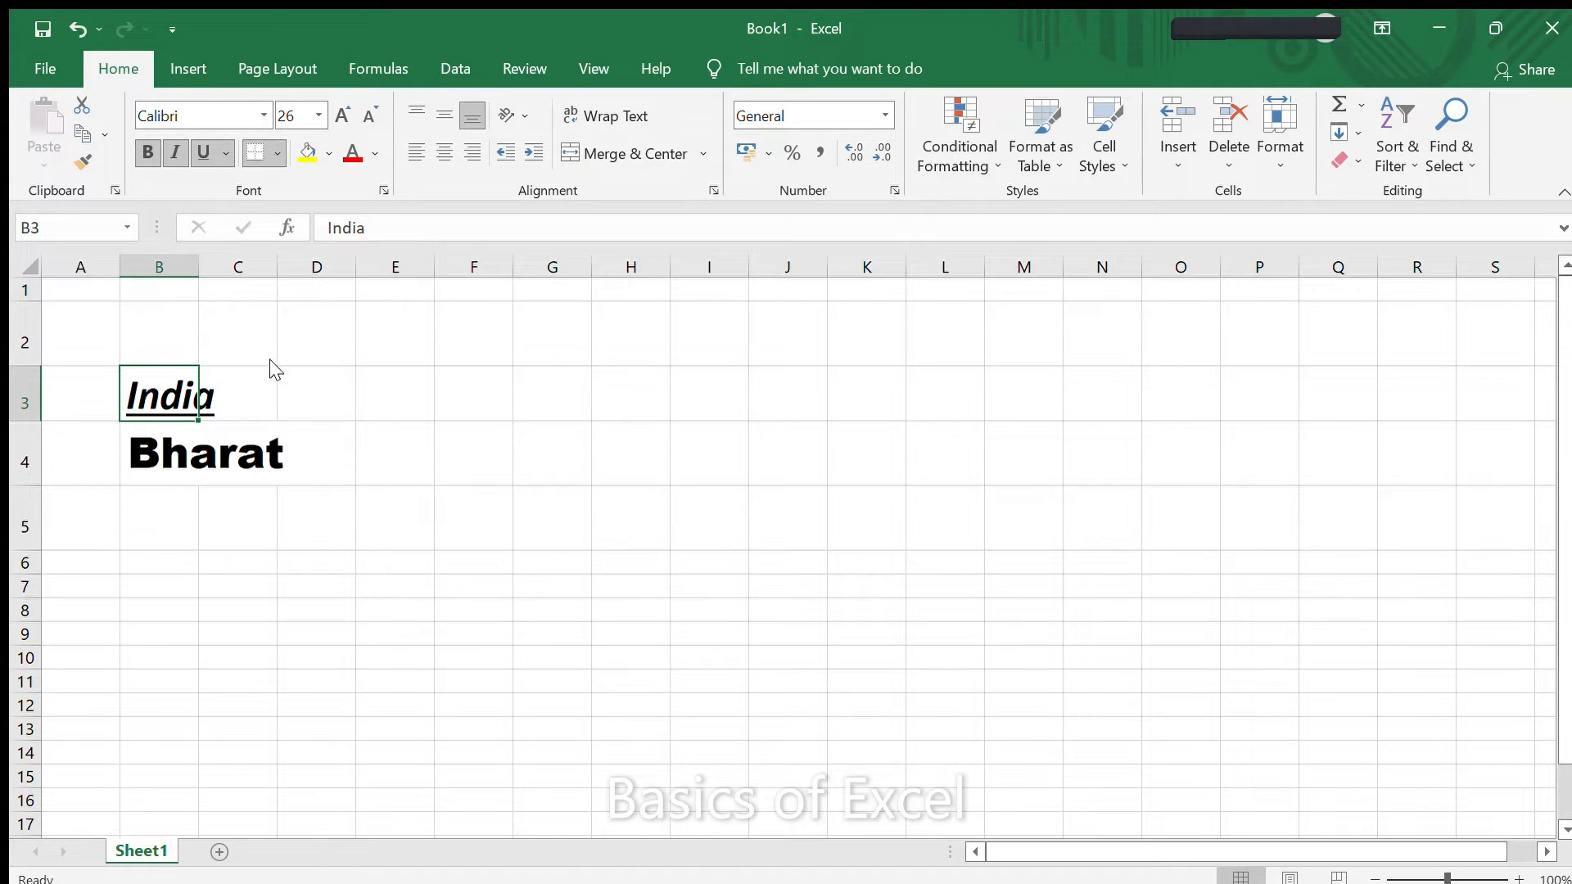
{"action": "left_click_drag", "start_coordinate": [377, 334], "coordinate": [696, 633]}
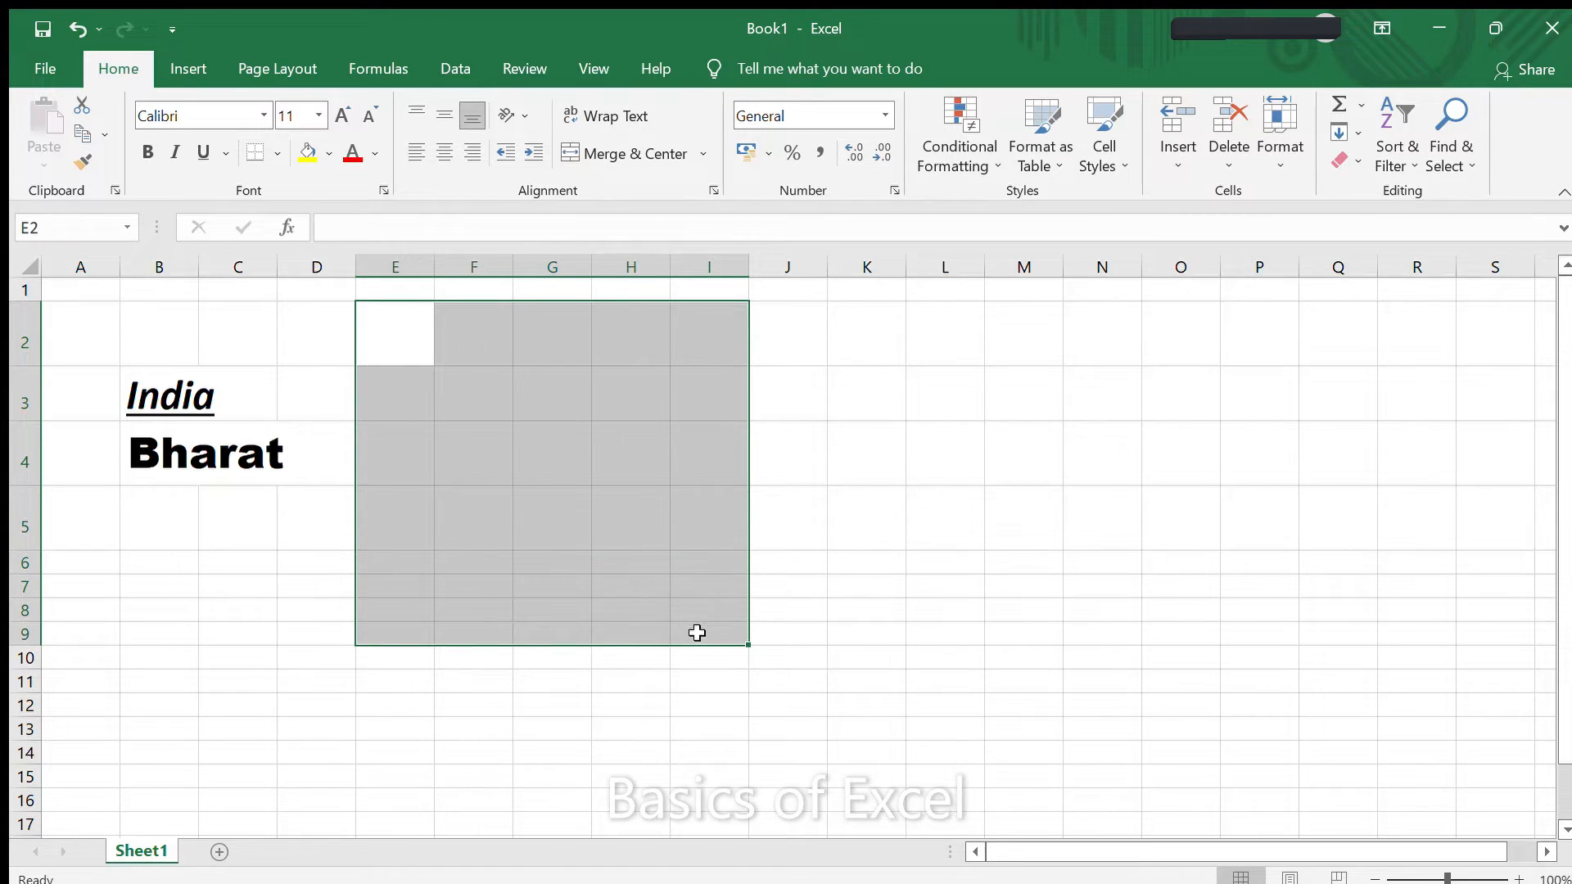
{"action": "left_click_drag", "start_coordinate": [403, 333], "coordinate": [691, 533]}
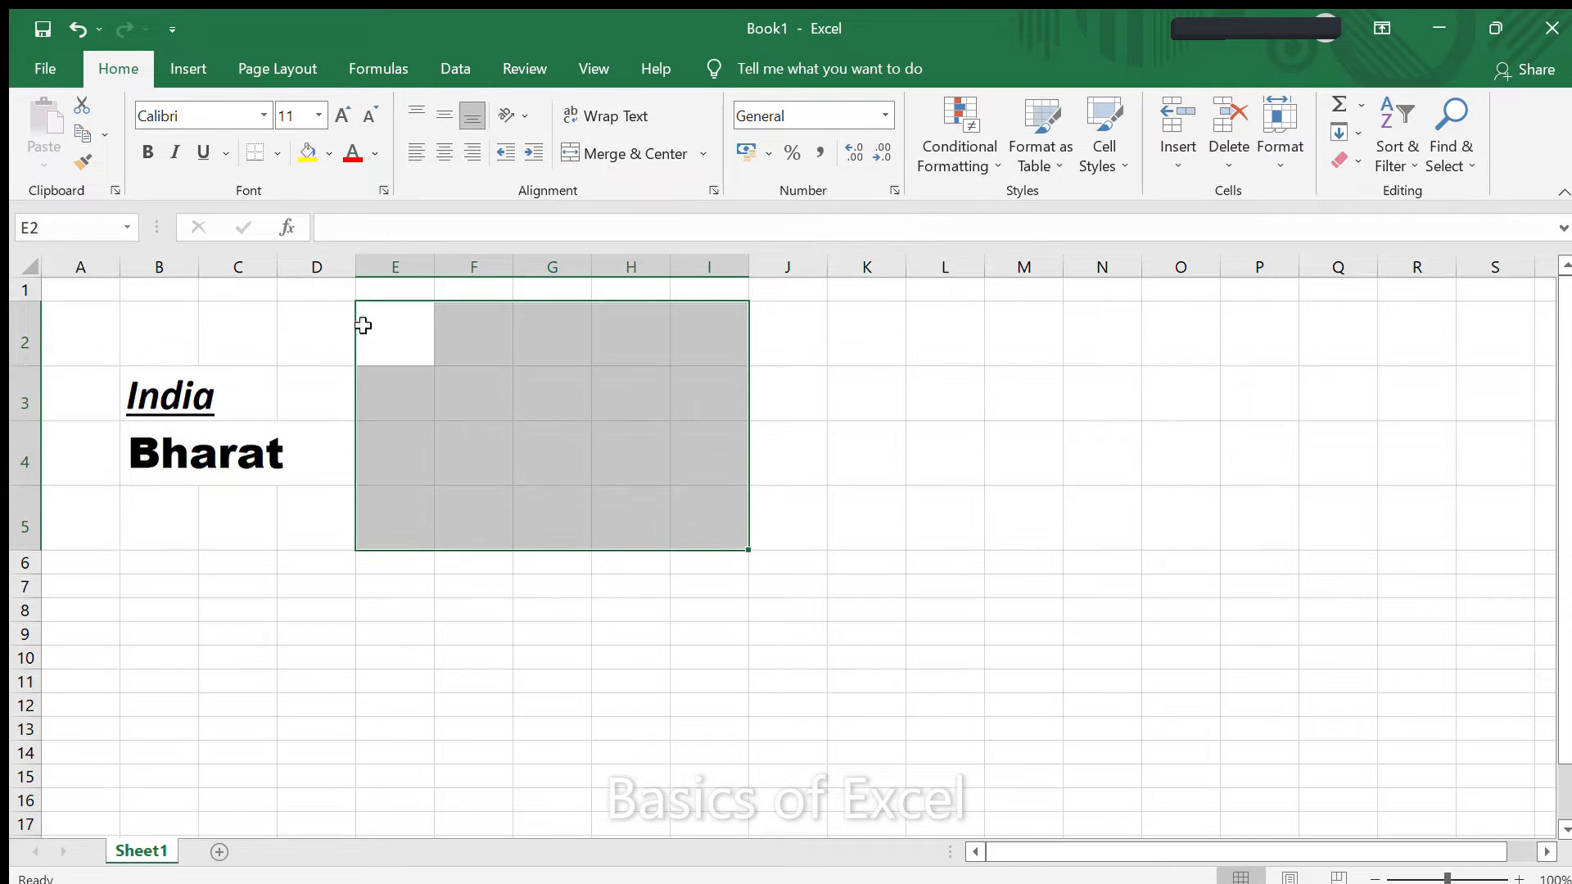
{"action": "left_click", "coordinate": [278, 153]}
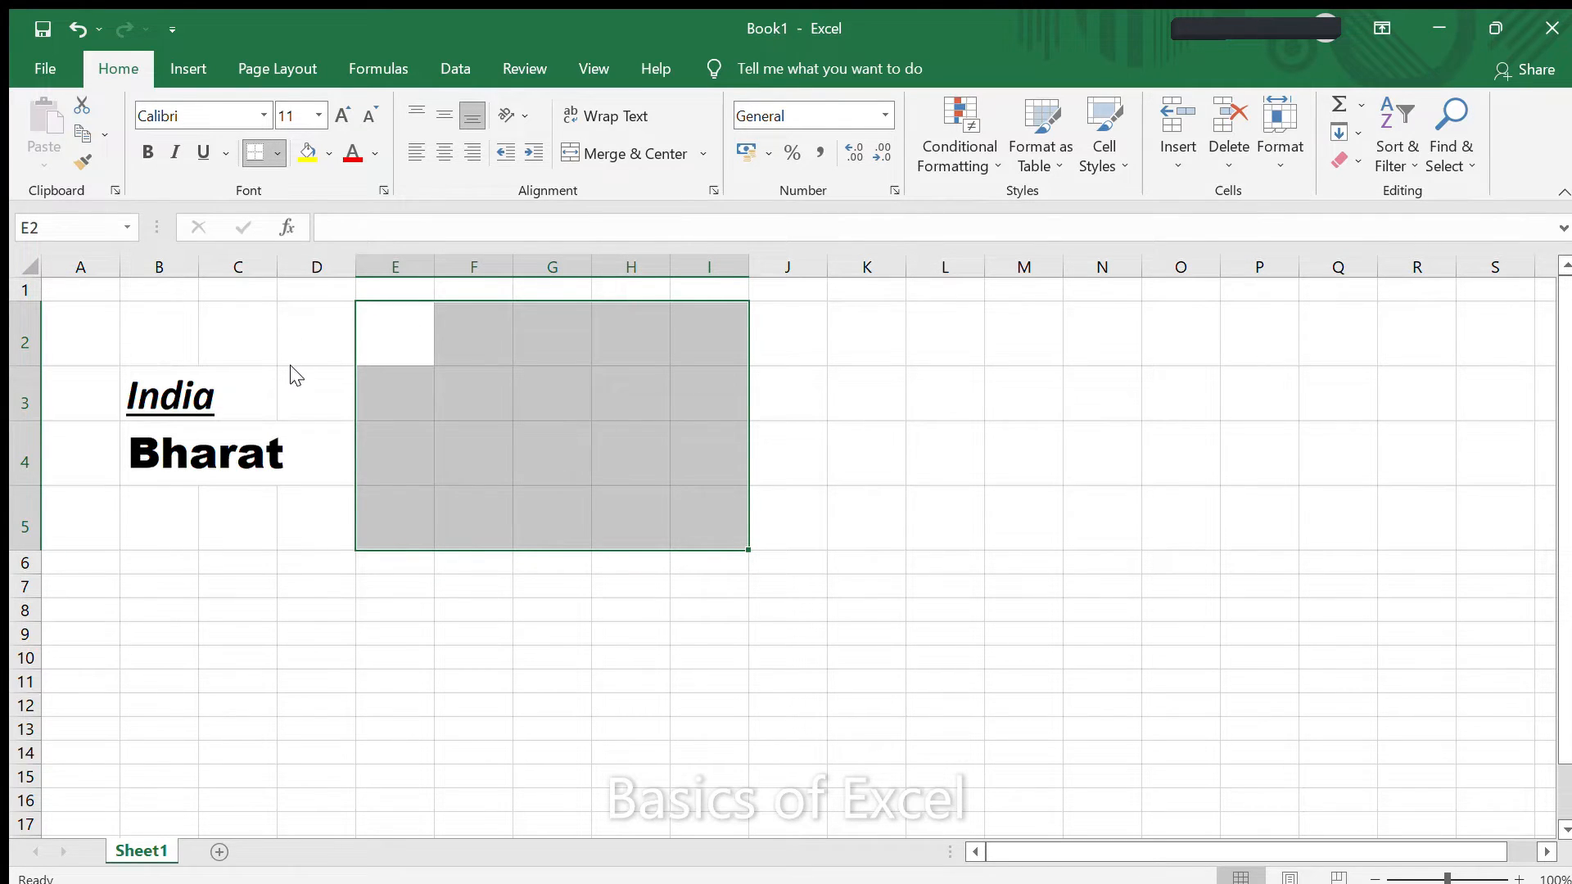
{"action": "left_click", "coordinate": [429, 341]}
Step: Enter the headings Serial No, Name and Address in cells E1, F1 and G1 above the bordered grid
{"action": "key", "text": "Up"}
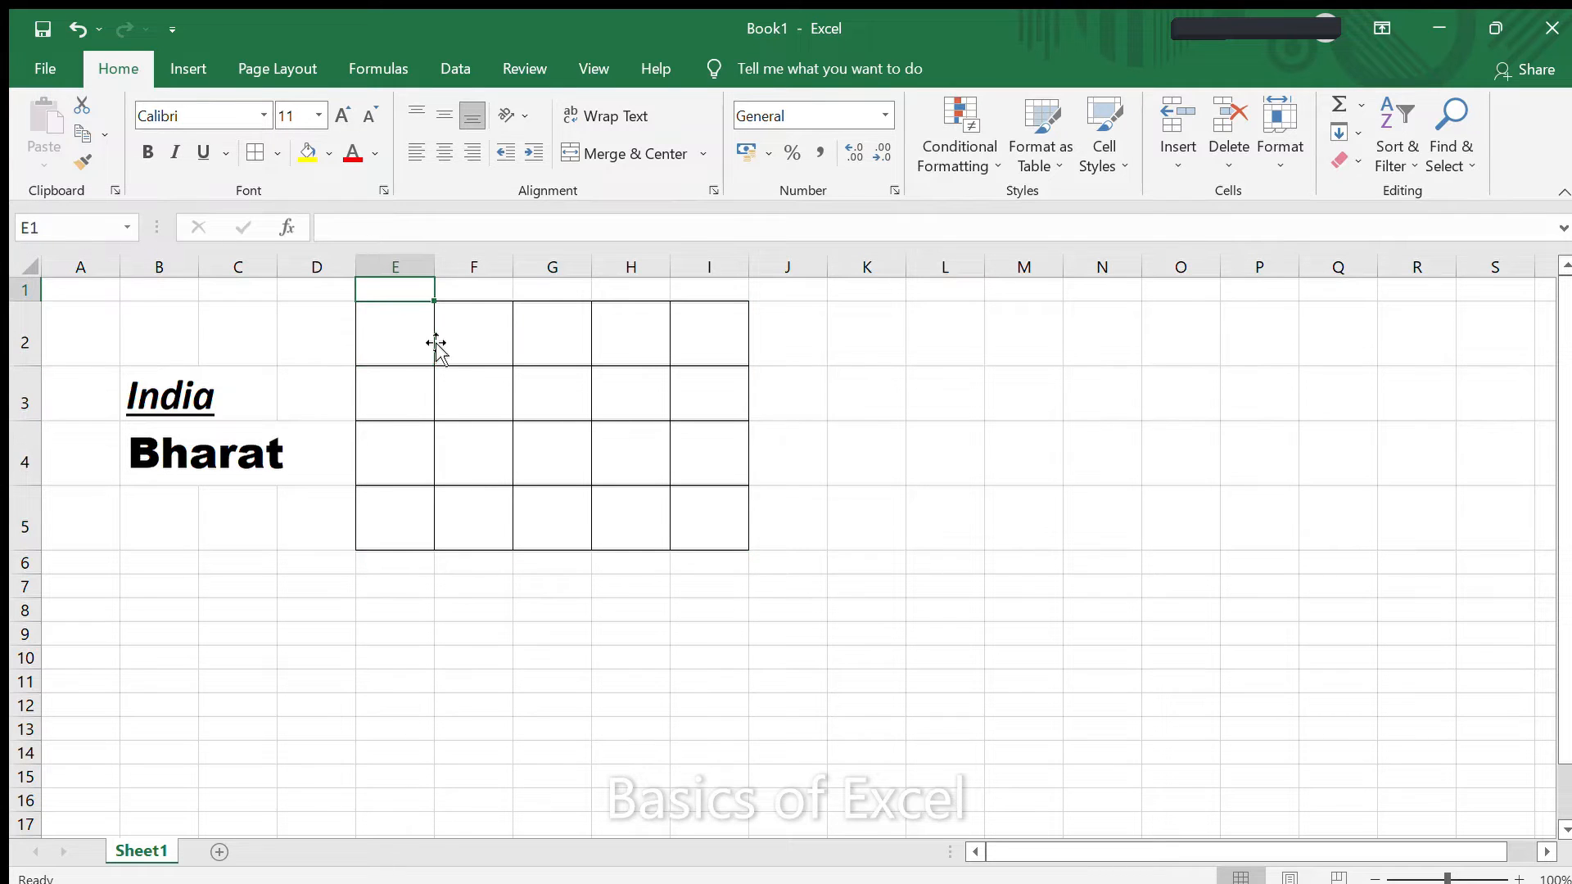
{"action": "type", "text": "Serial"}
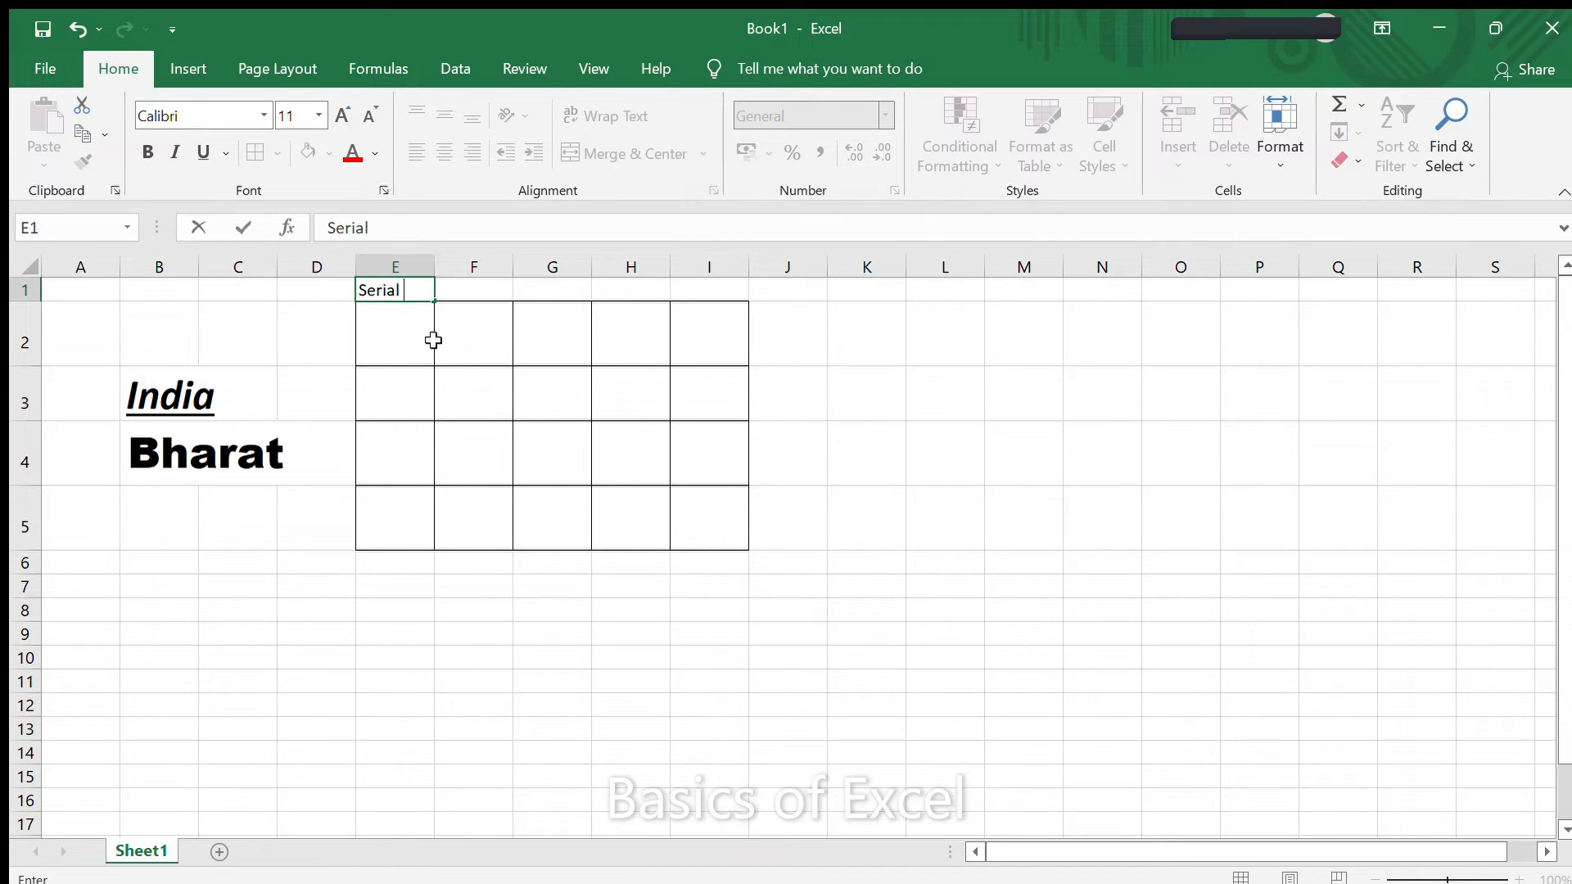
{"action": "type", "text": " No"}
{"action": "key", "text": "Escape"}
{"action": "type", "text": "Serial No"}
{"action": "key", "text": "Tab"}
{"action": "type", "text": "Name"}
{"action": "key", "text": "Tab"}
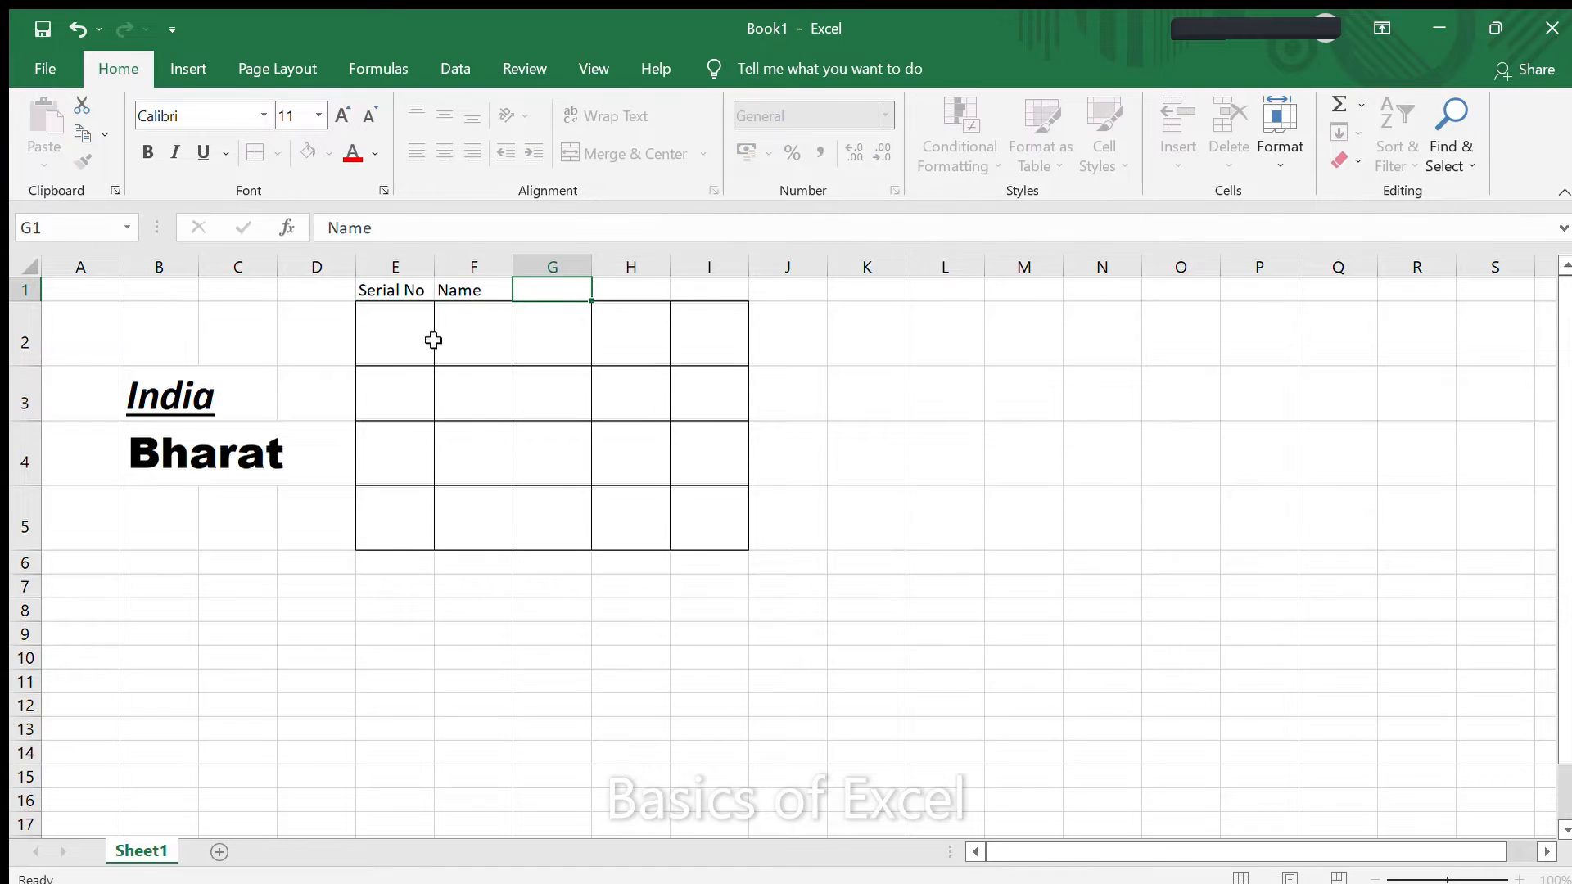
{"action": "type", "text": "Address"}
{"action": "key", "text": "Tab"}
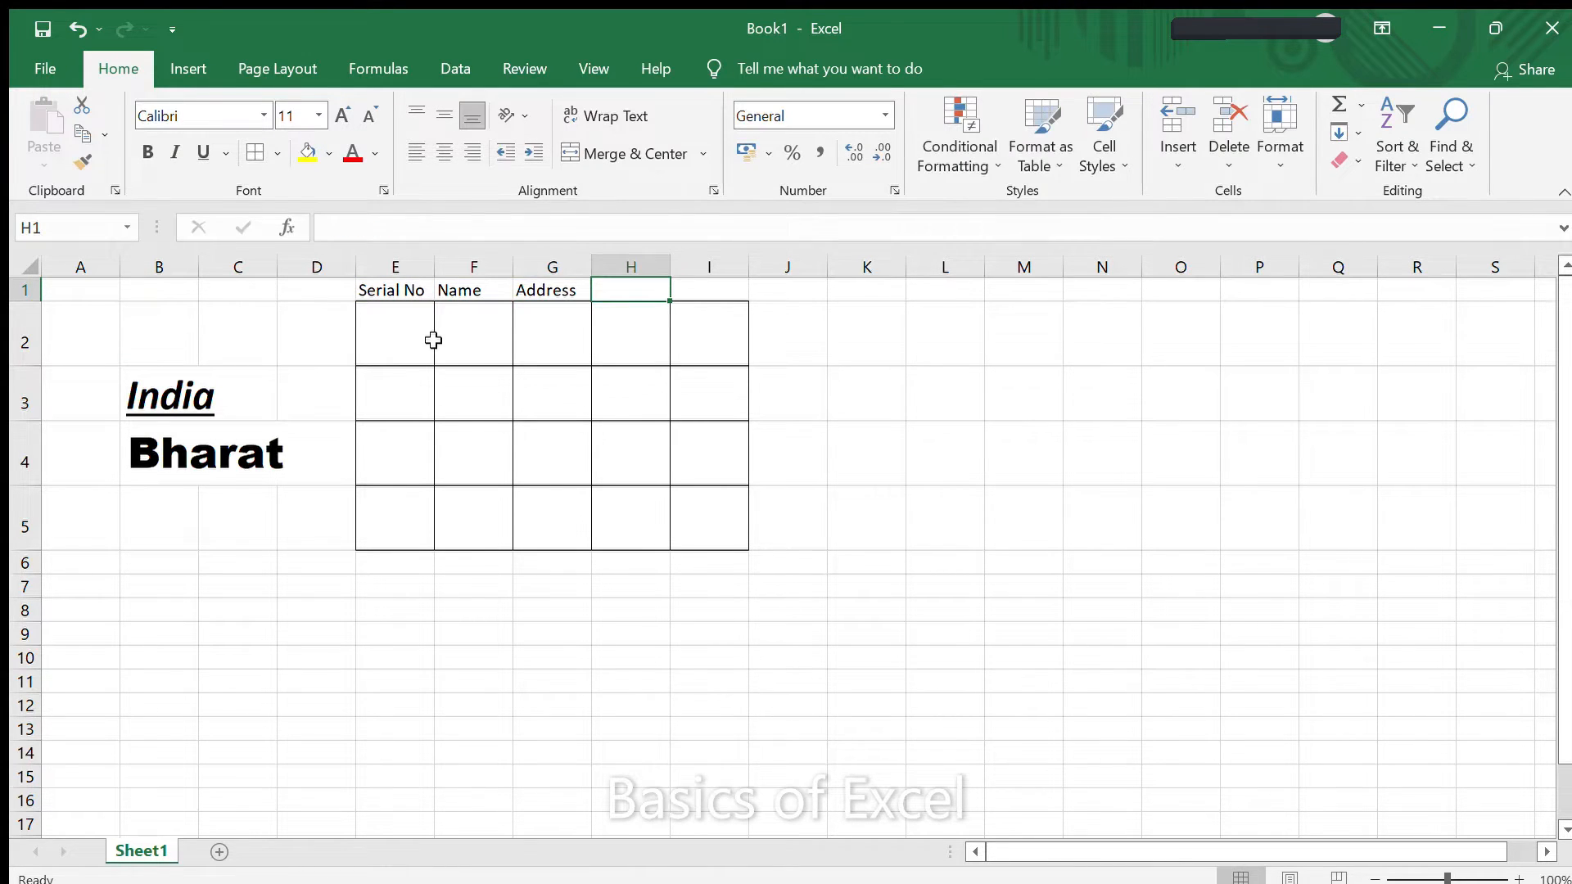
Step: Remove the bordered columns H and I from the grid and apply all borders to the headings in E1:G1
{"action": "left_click_drag", "start_coordinate": [651, 266], "coordinate": [709, 280]}
{"action": "left_click_drag", "start_coordinate": [361, 286], "coordinate": [542, 287]}
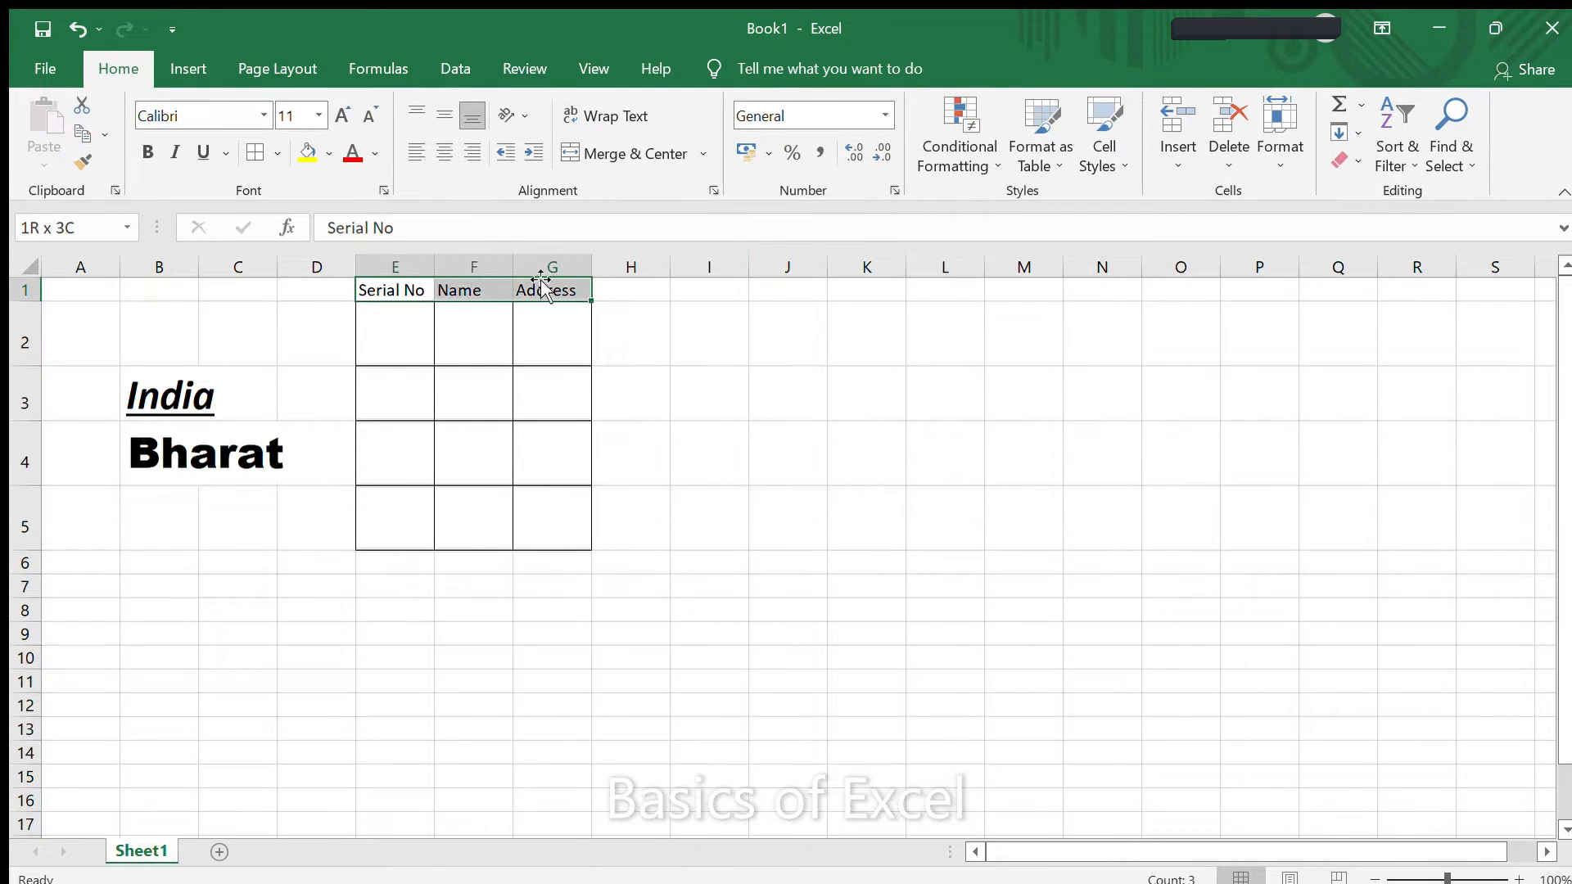
{"action": "left_click", "coordinate": [529, 355]}
{"action": "left_click", "coordinate": [722, 387]}
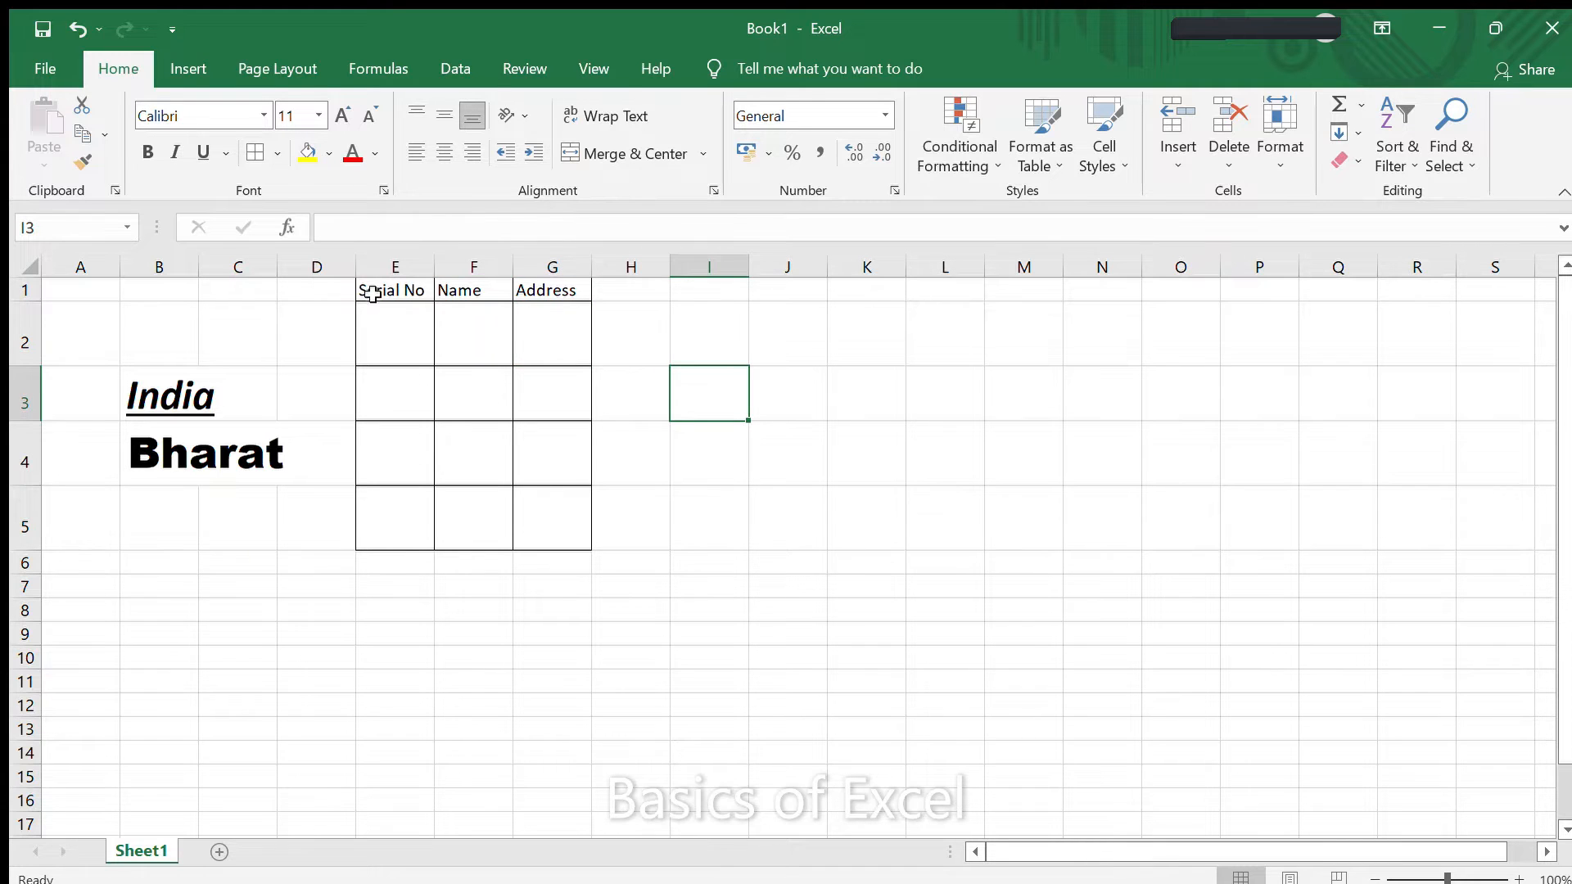
Step: Fill the heading cells E1:G1 with a light orange colour
{"action": "left_click_drag", "start_coordinate": [365, 289], "coordinate": [534, 285]}
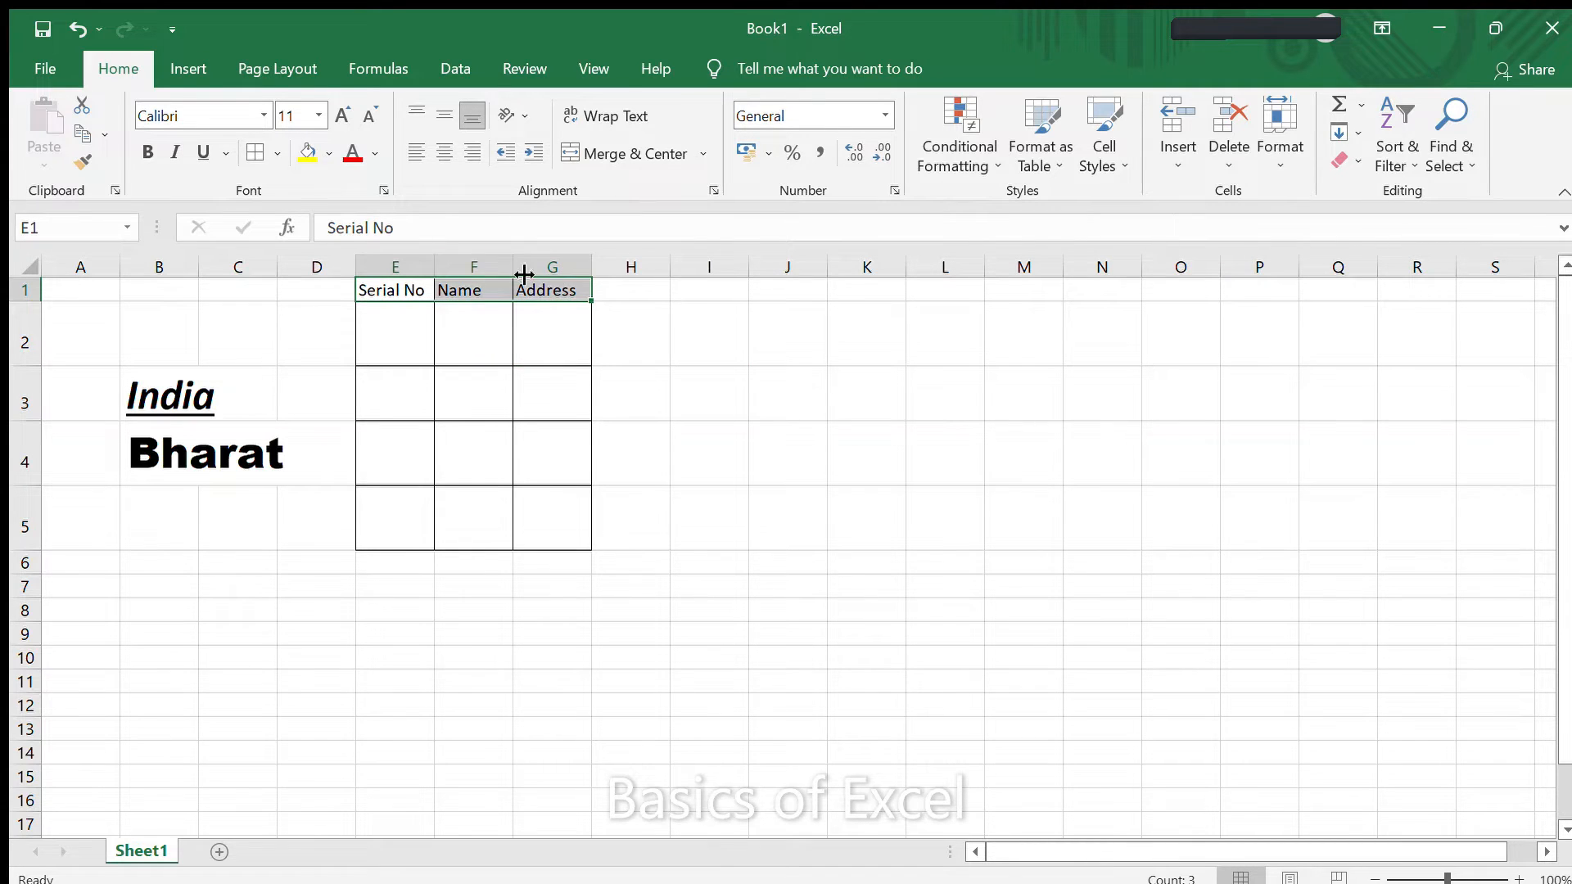
{"action": "left_click", "coordinate": [325, 154]}
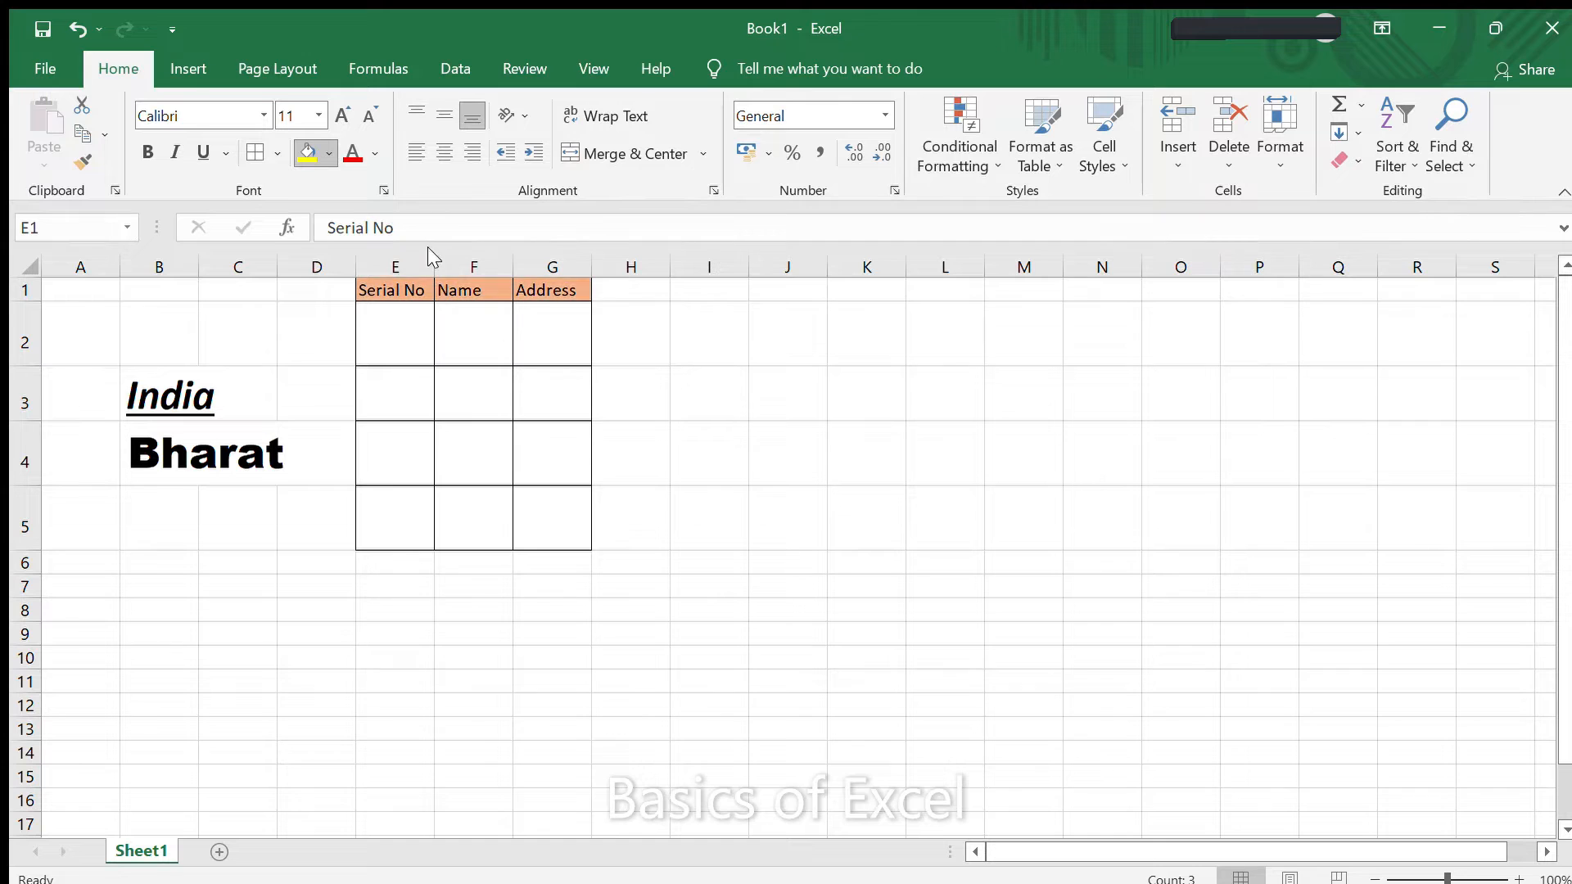
{"action": "left_click", "coordinate": [410, 235]}
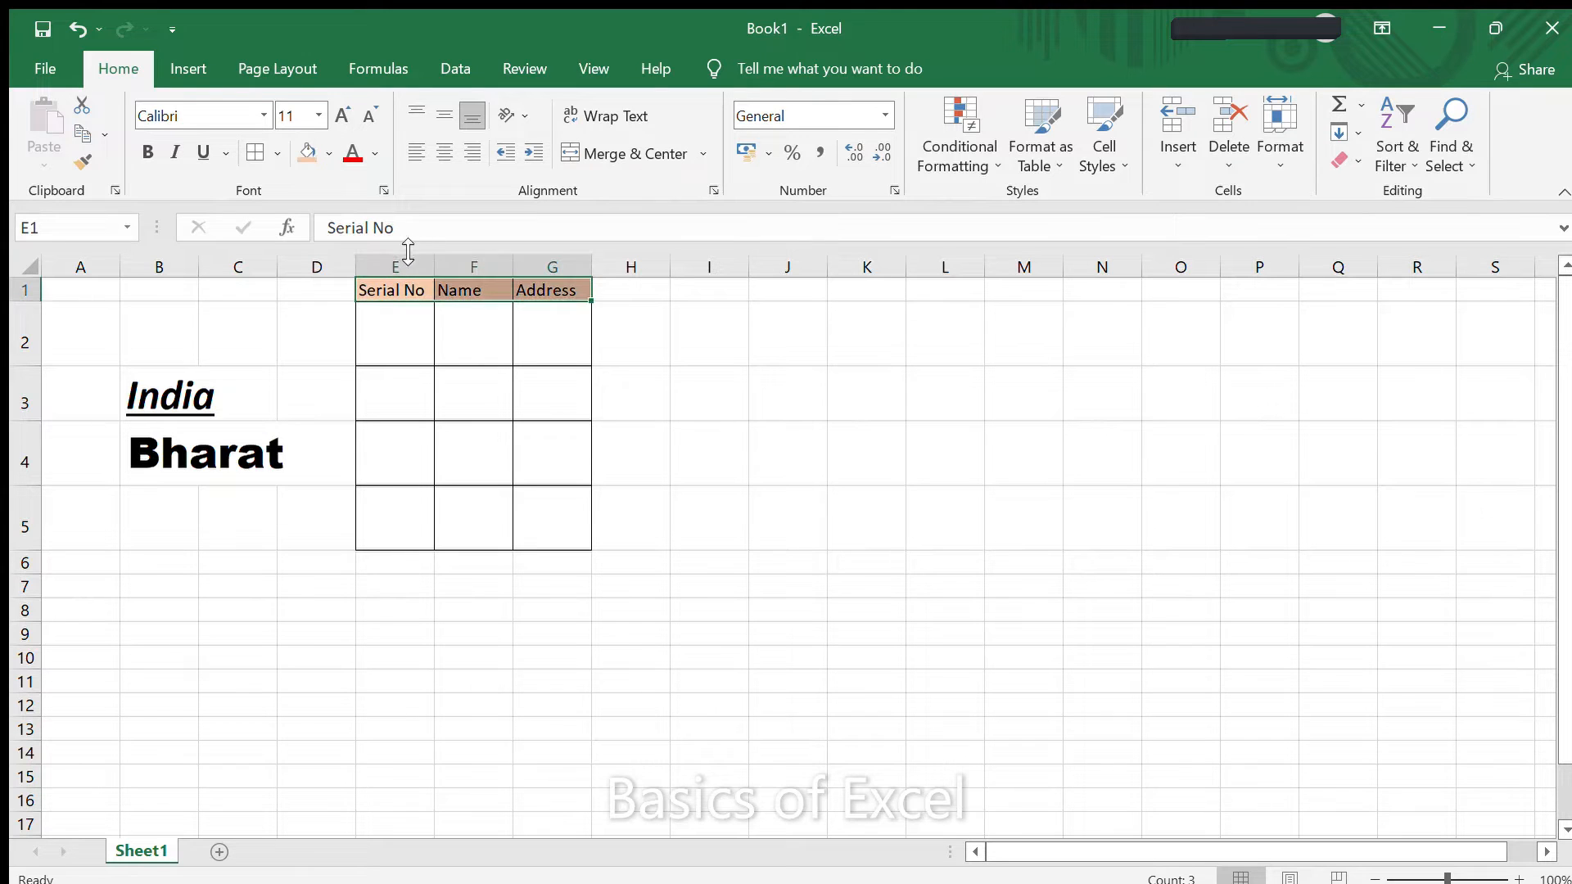
Step: Colour the heading text in E1:G1 gold and set it back to black
{"action": "left_click", "coordinate": [376, 152]}
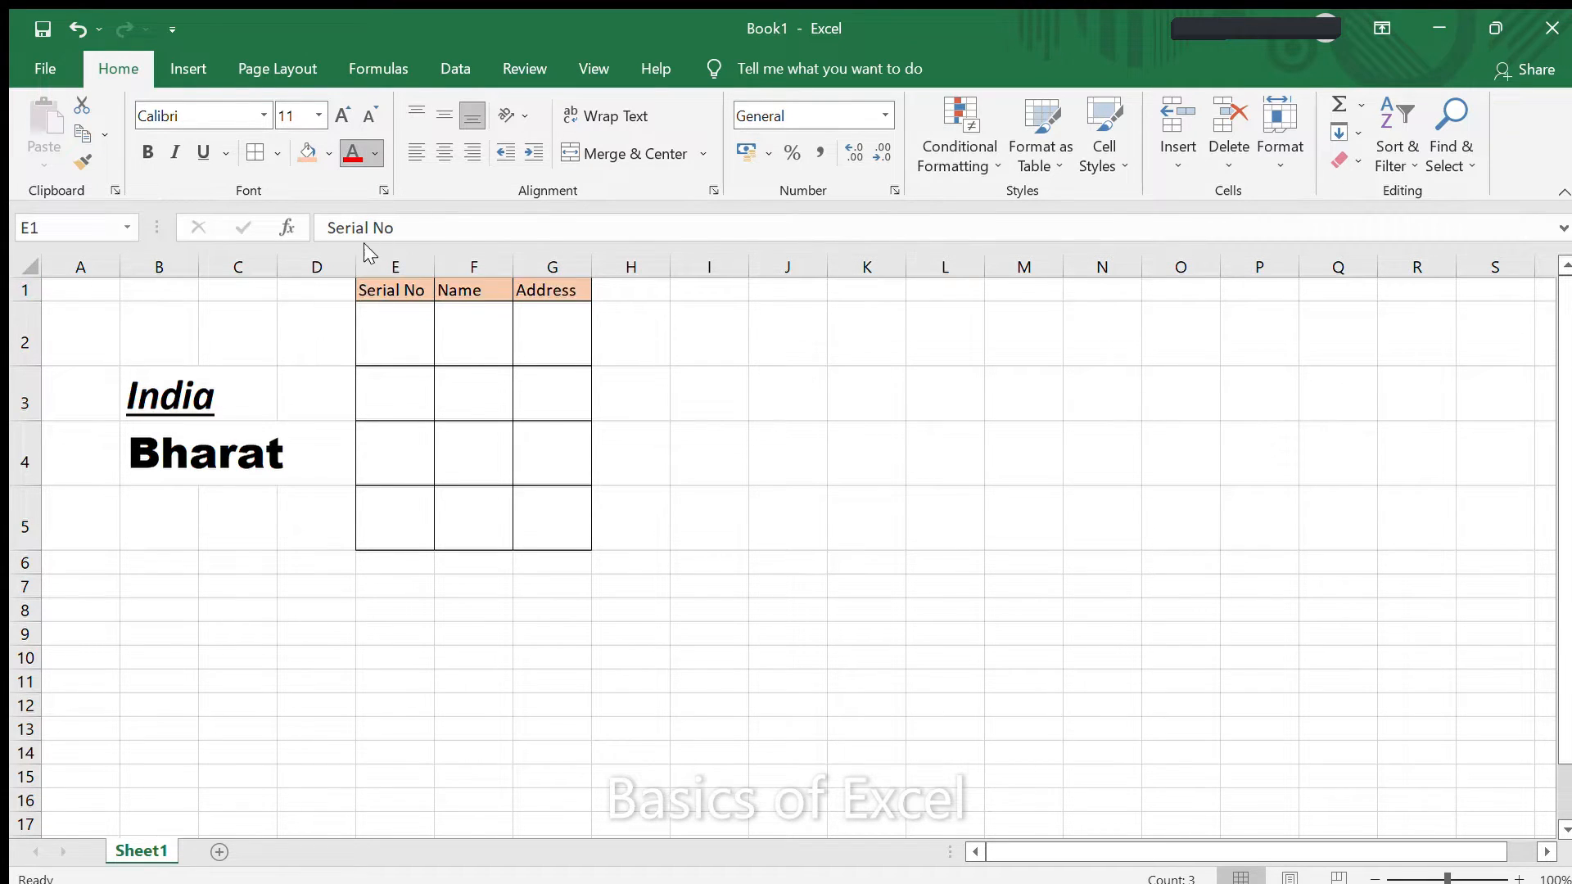
{"action": "left_click", "coordinate": [395, 376]}
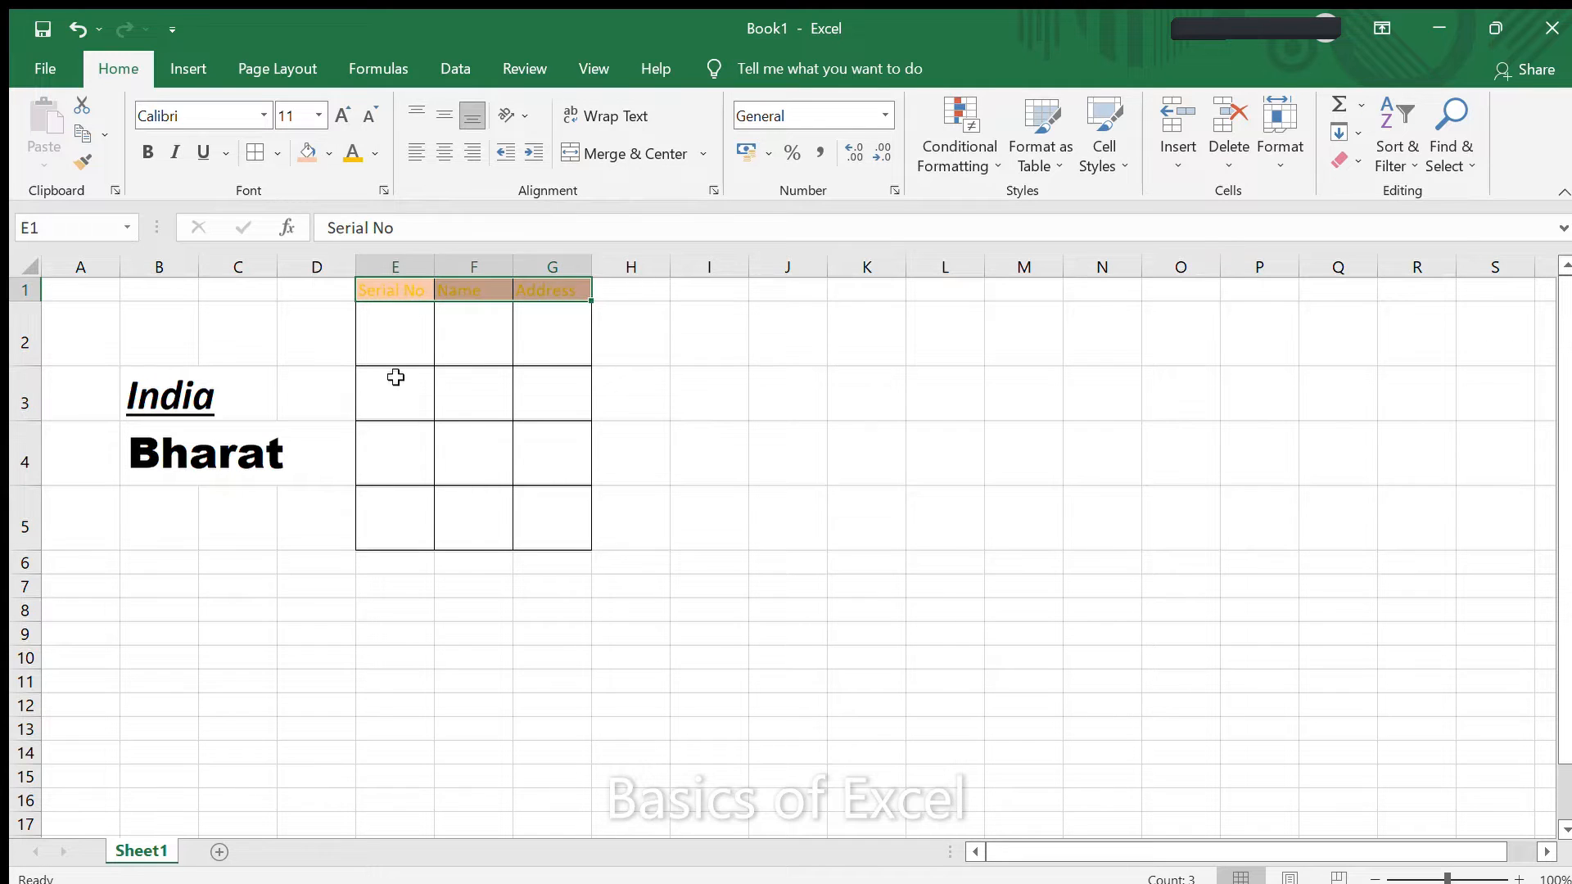
{"action": "left_click", "coordinate": [374, 153]}
{"action": "left_click", "coordinate": [348, 181]}
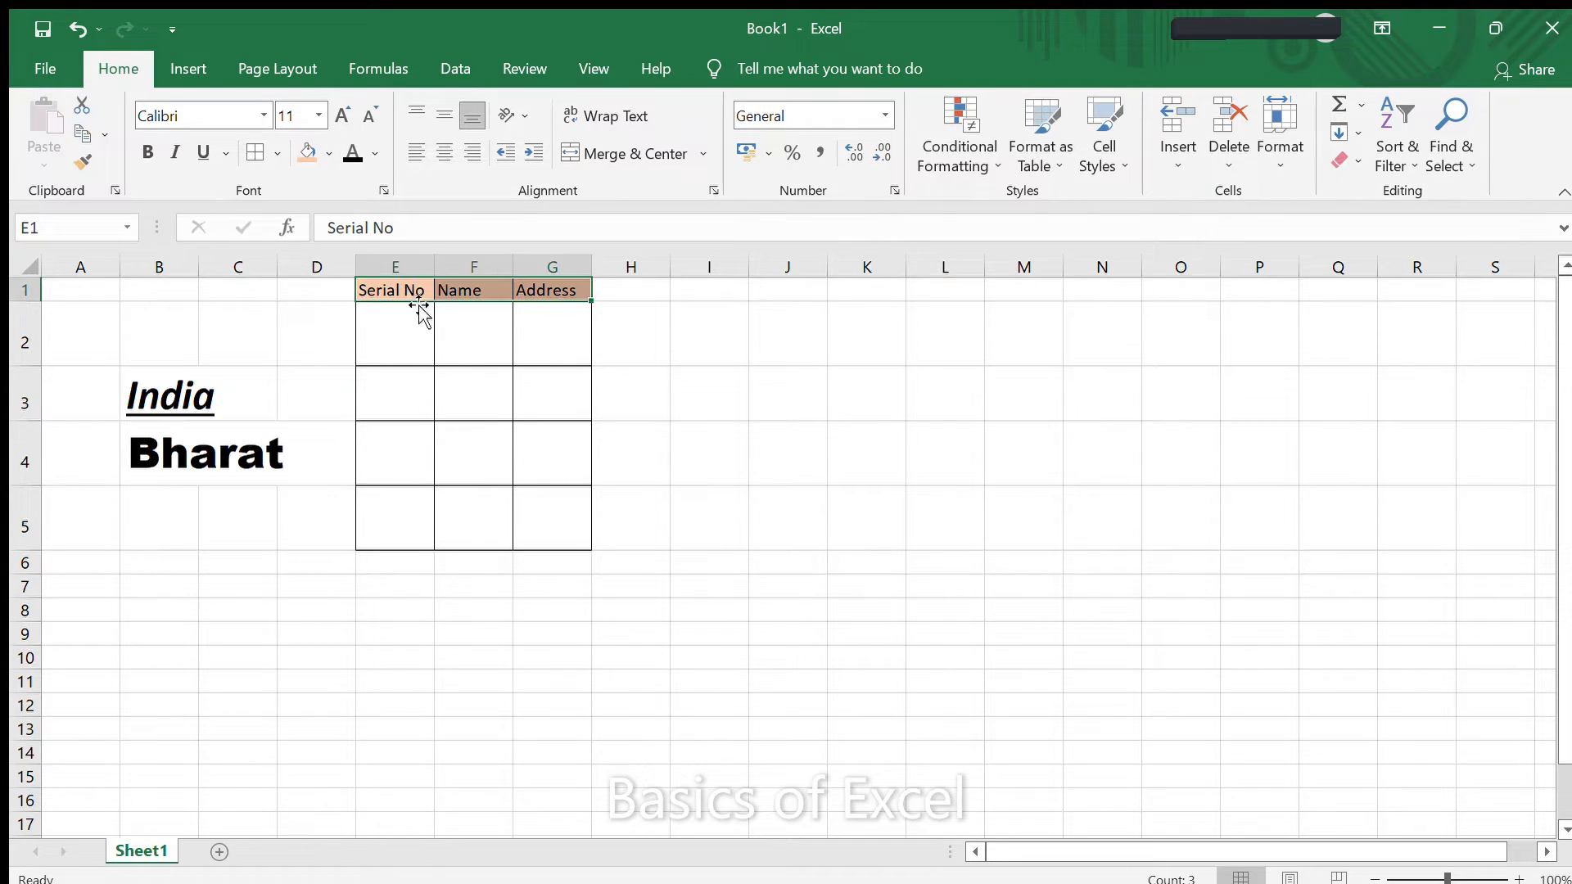
Step: Center the headings in E1:G1 horizontally and widen columns E to G equally
{"action": "left_click", "coordinate": [444, 152]}
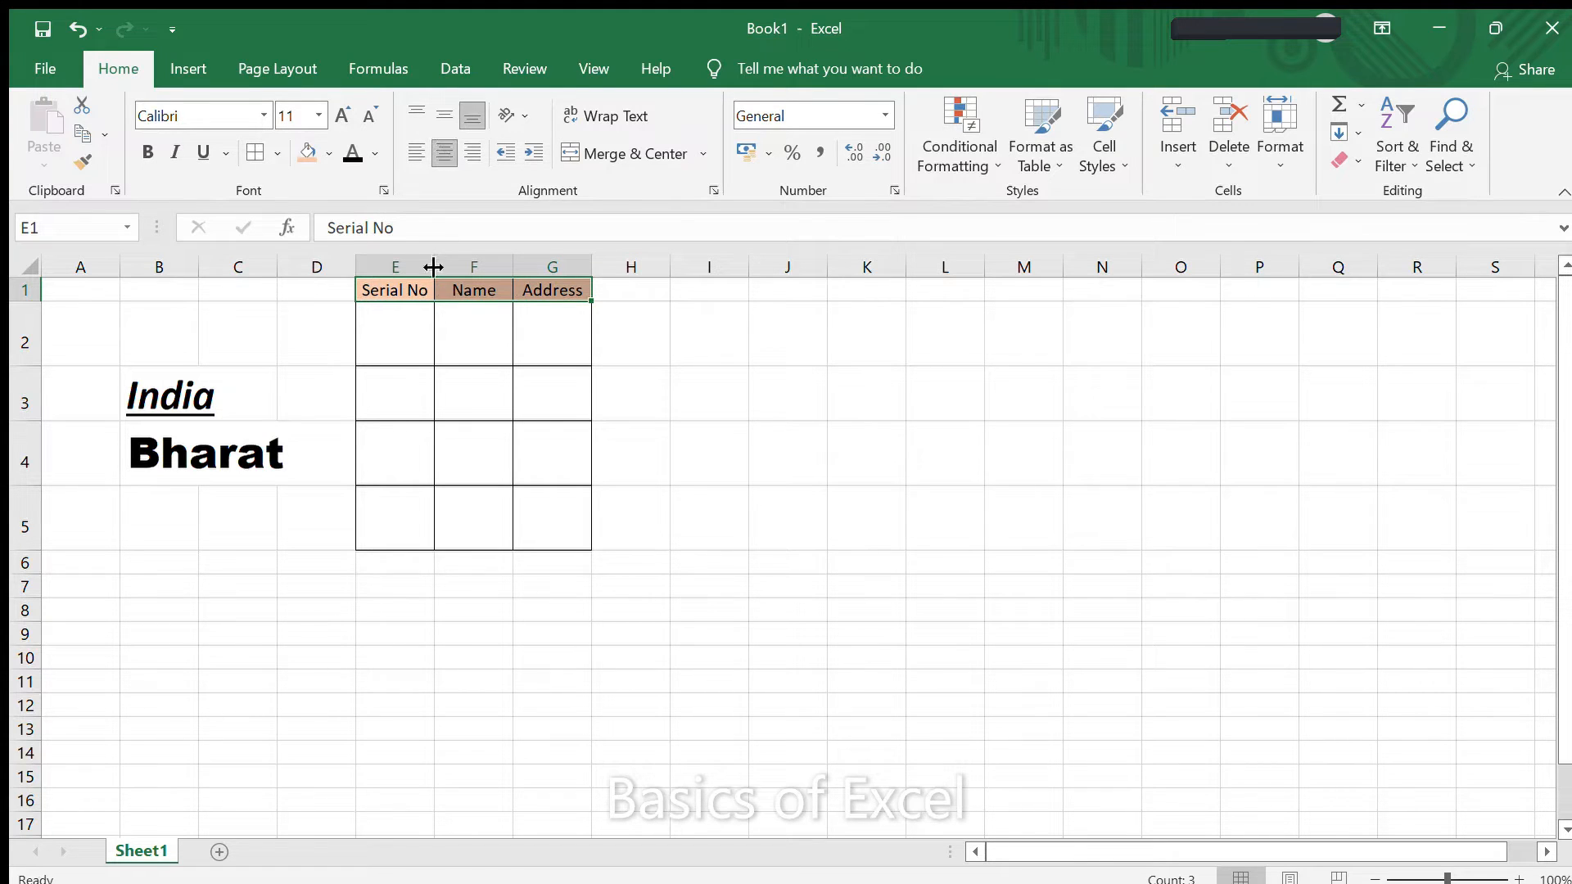
{"action": "left_click_drag", "start_coordinate": [407, 266], "coordinate": [727, 265]}
{"action": "left_click", "coordinate": [496, 344]}
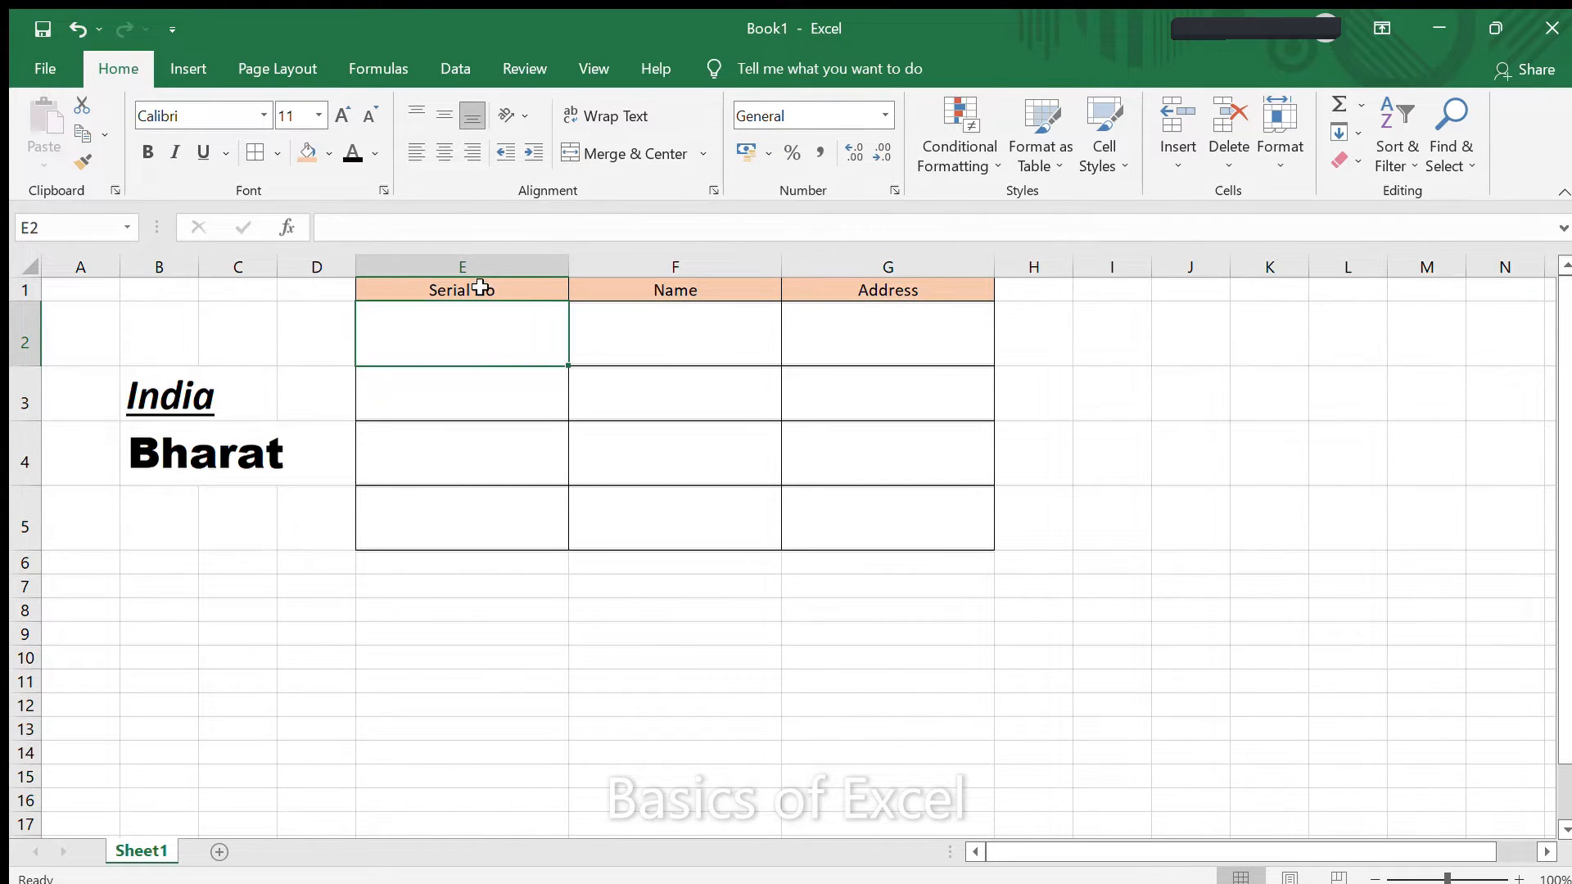
Step: Align the headings in E1:G1 to the left and then to the right of their cells
{"action": "left_click_drag", "start_coordinate": [480, 292], "coordinate": [830, 282]}
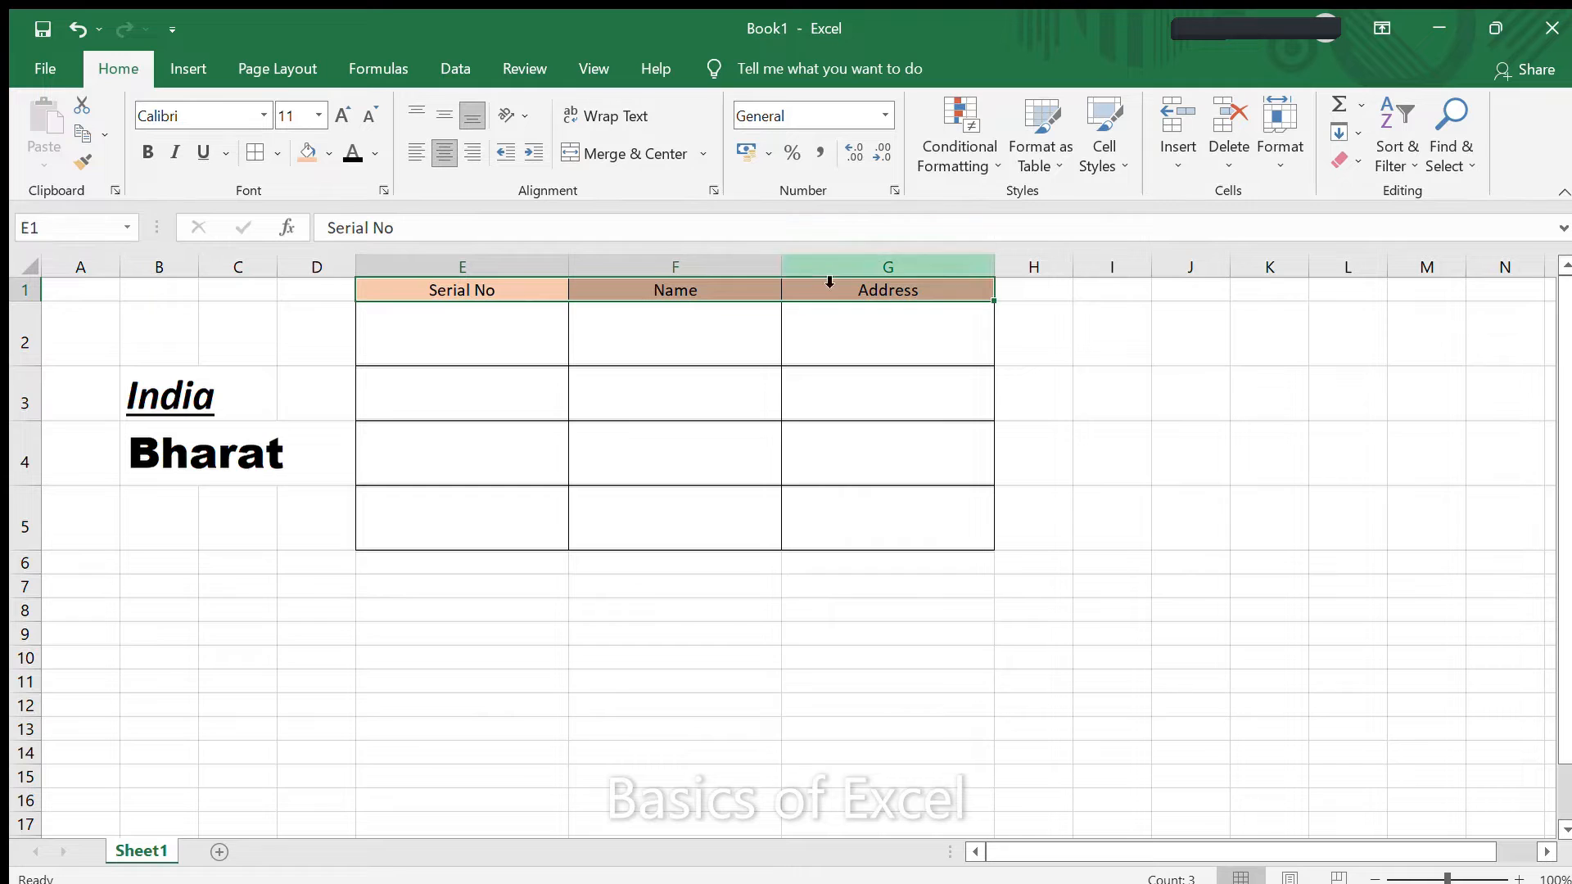
{"action": "left_click", "coordinate": [417, 153]}
{"action": "left_click", "coordinate": [472, 154]}
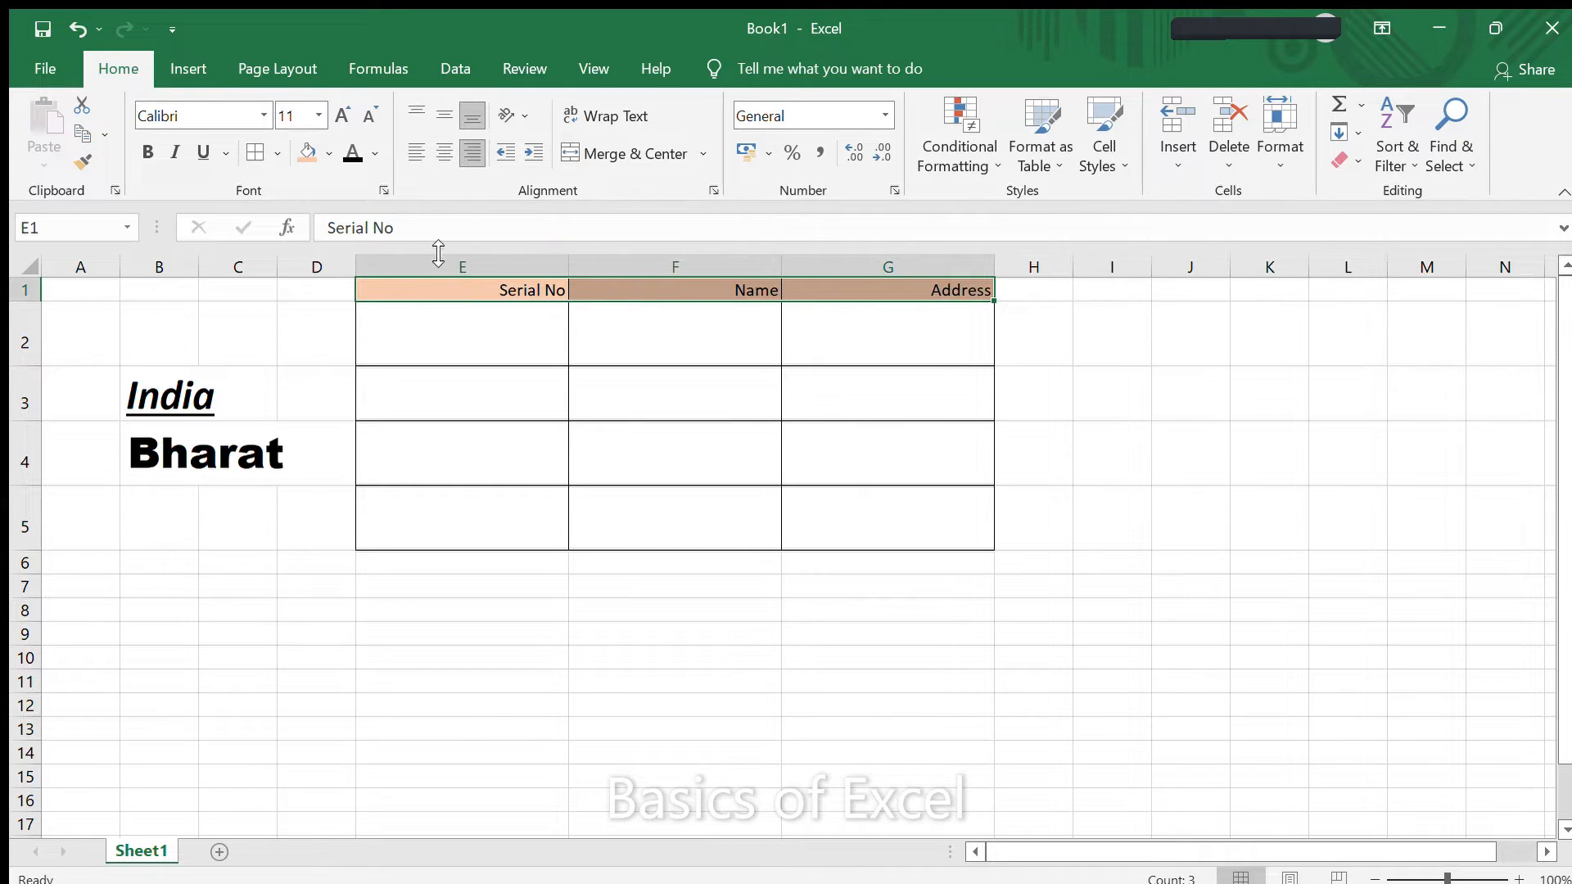
Step: Increase the height of row 1 and center the headings in E1:G1 horizontally and vertically, trying top alignment as well
{"action": "left_click_drag", "start_coordinate": [22, 300], "coordinate": [25, 347]}
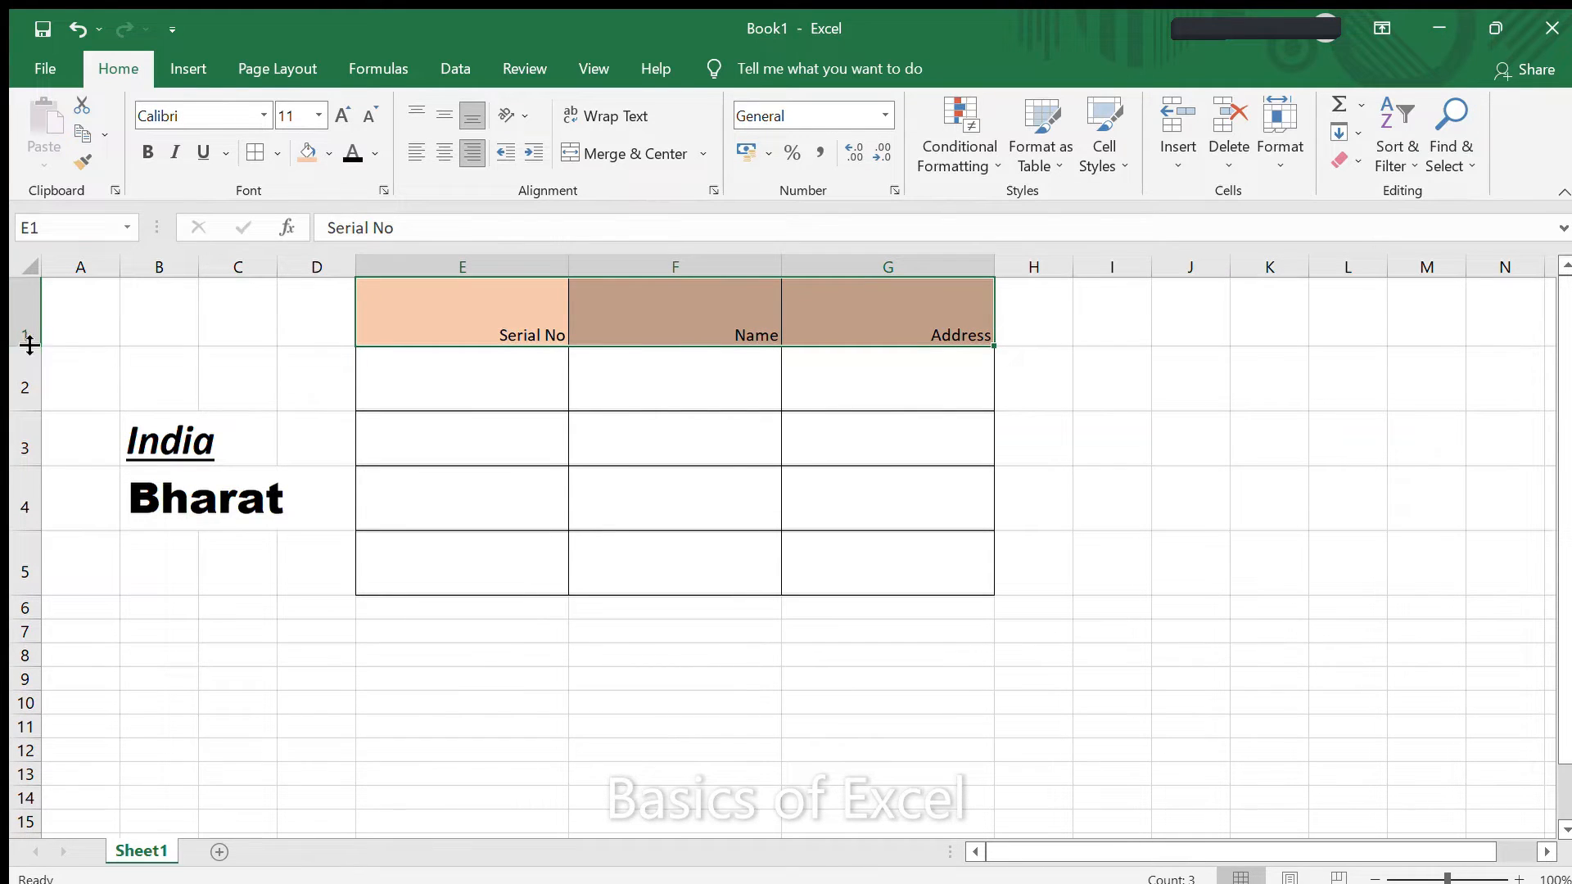
{"action": "left_click", "coordinate": [433, 145]}
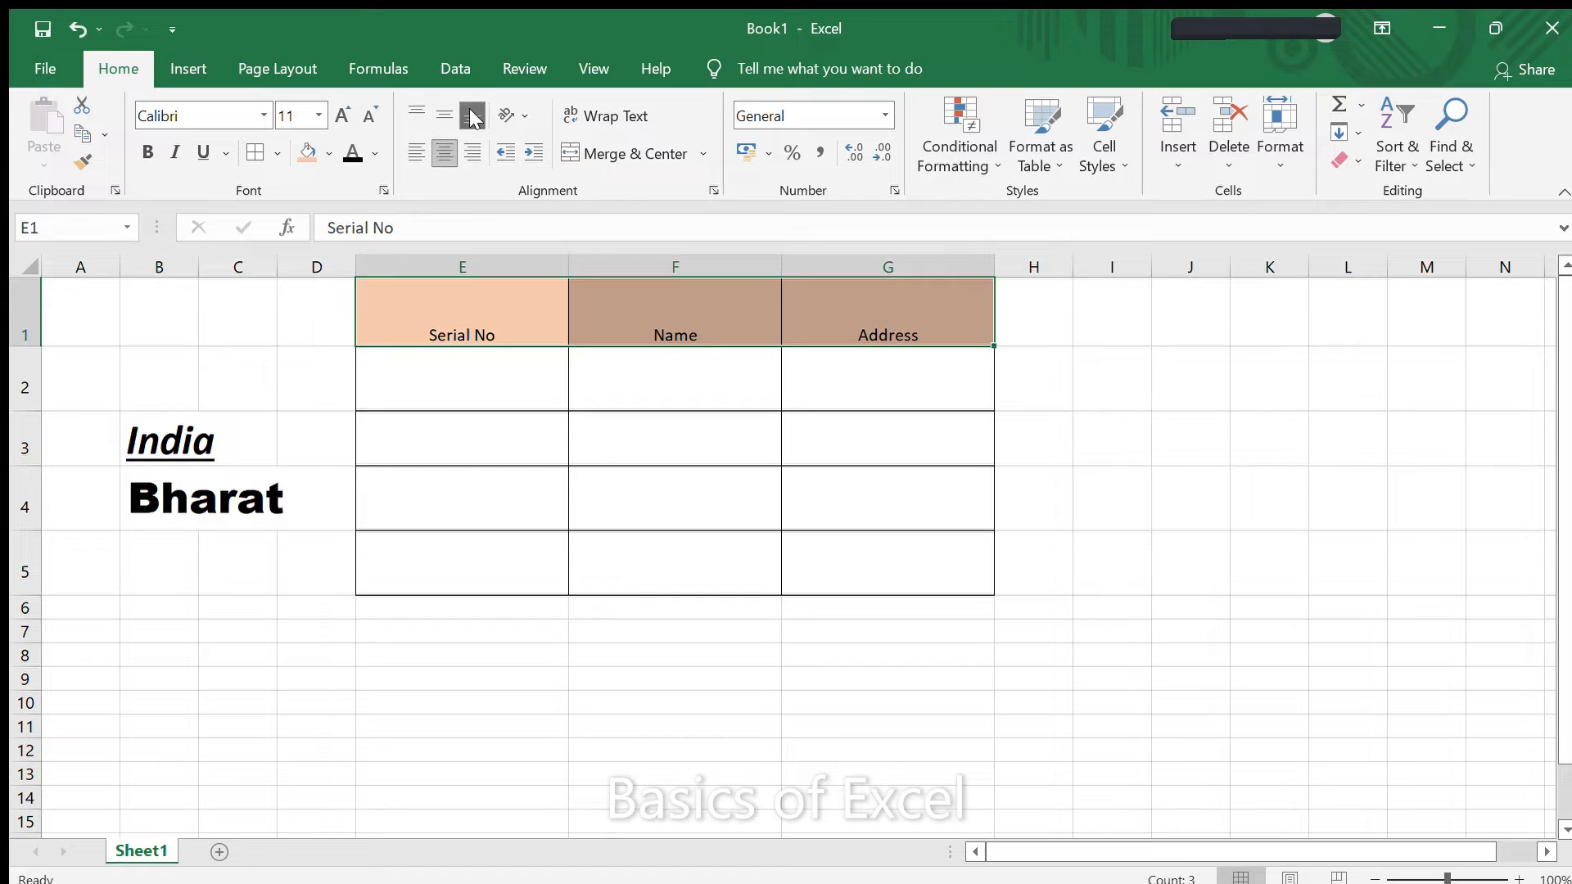
{"action": "left_click", "coordinate": [442, 119]}
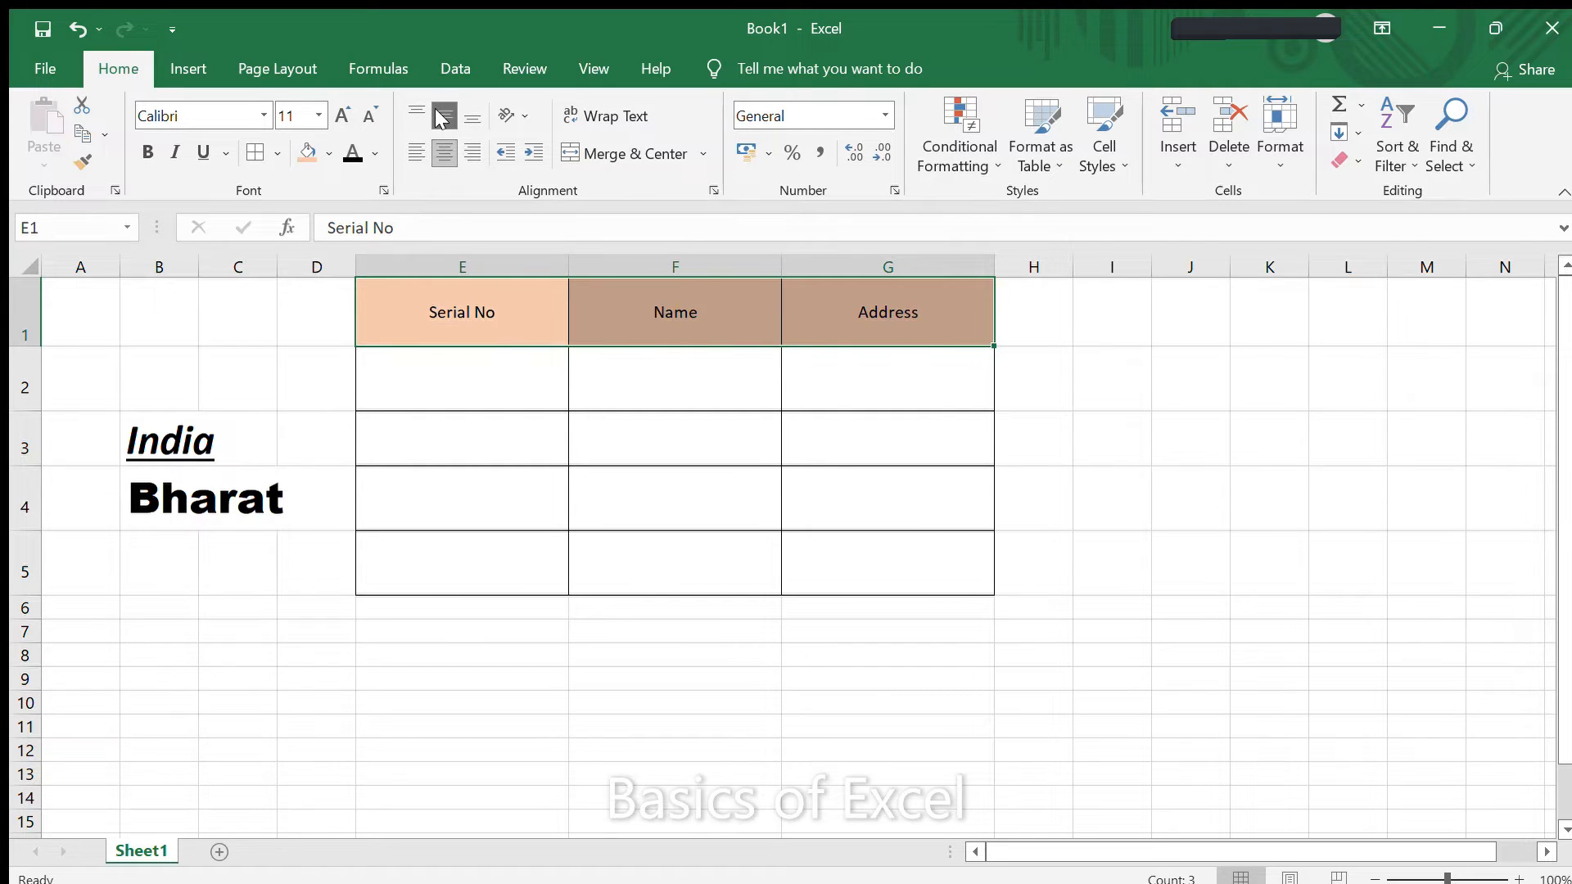
{"action": "left_click", "coordinate": [400, 105]}
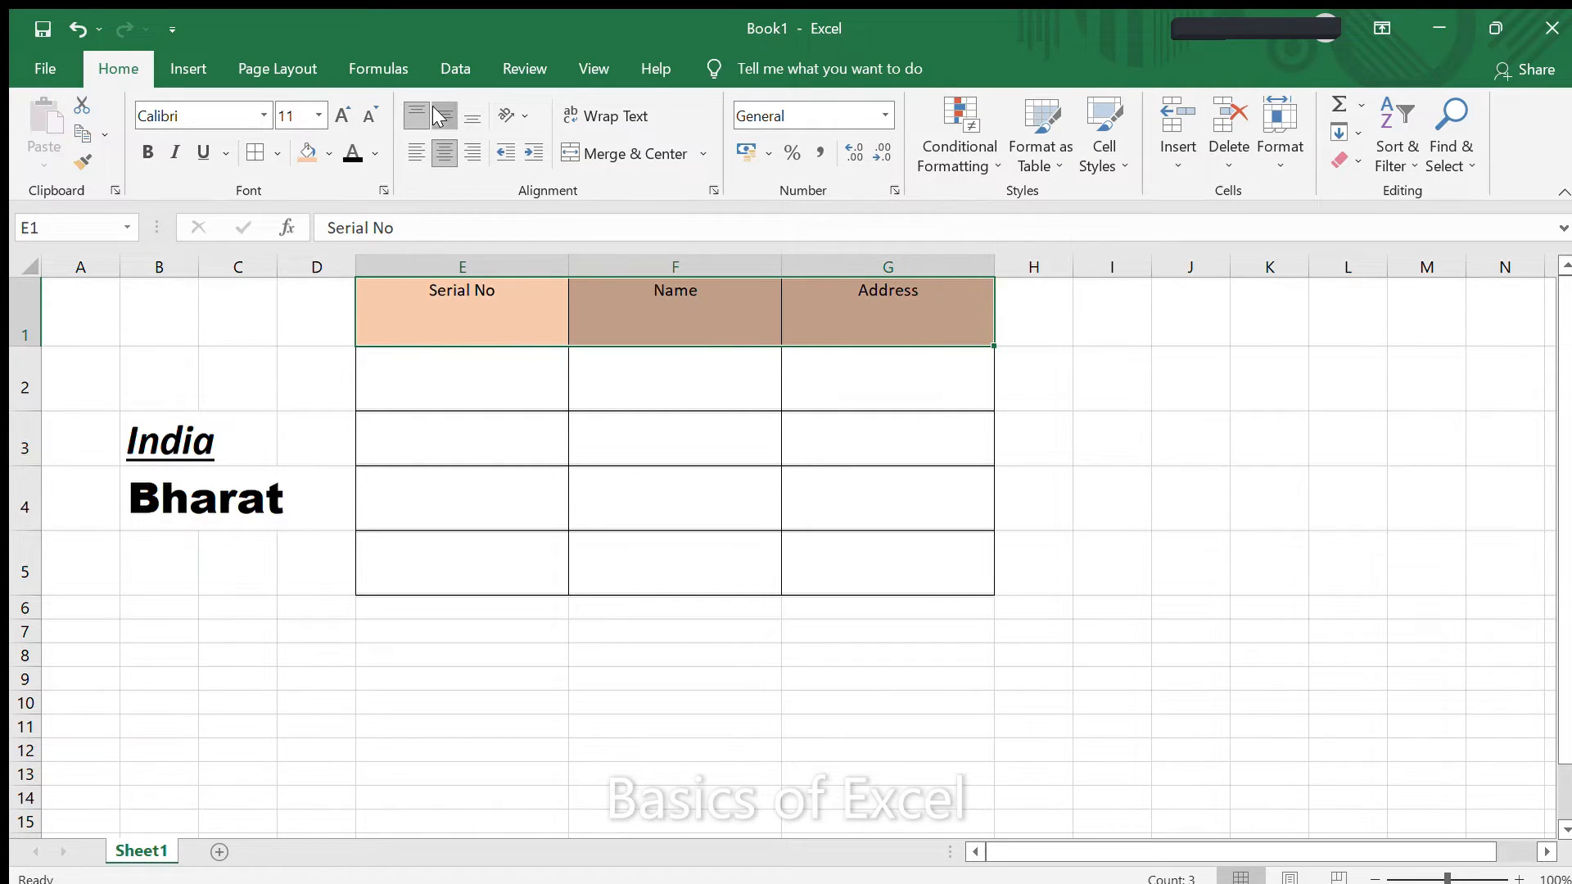
{"action": "left_click", "coordinate": [433, 106]}
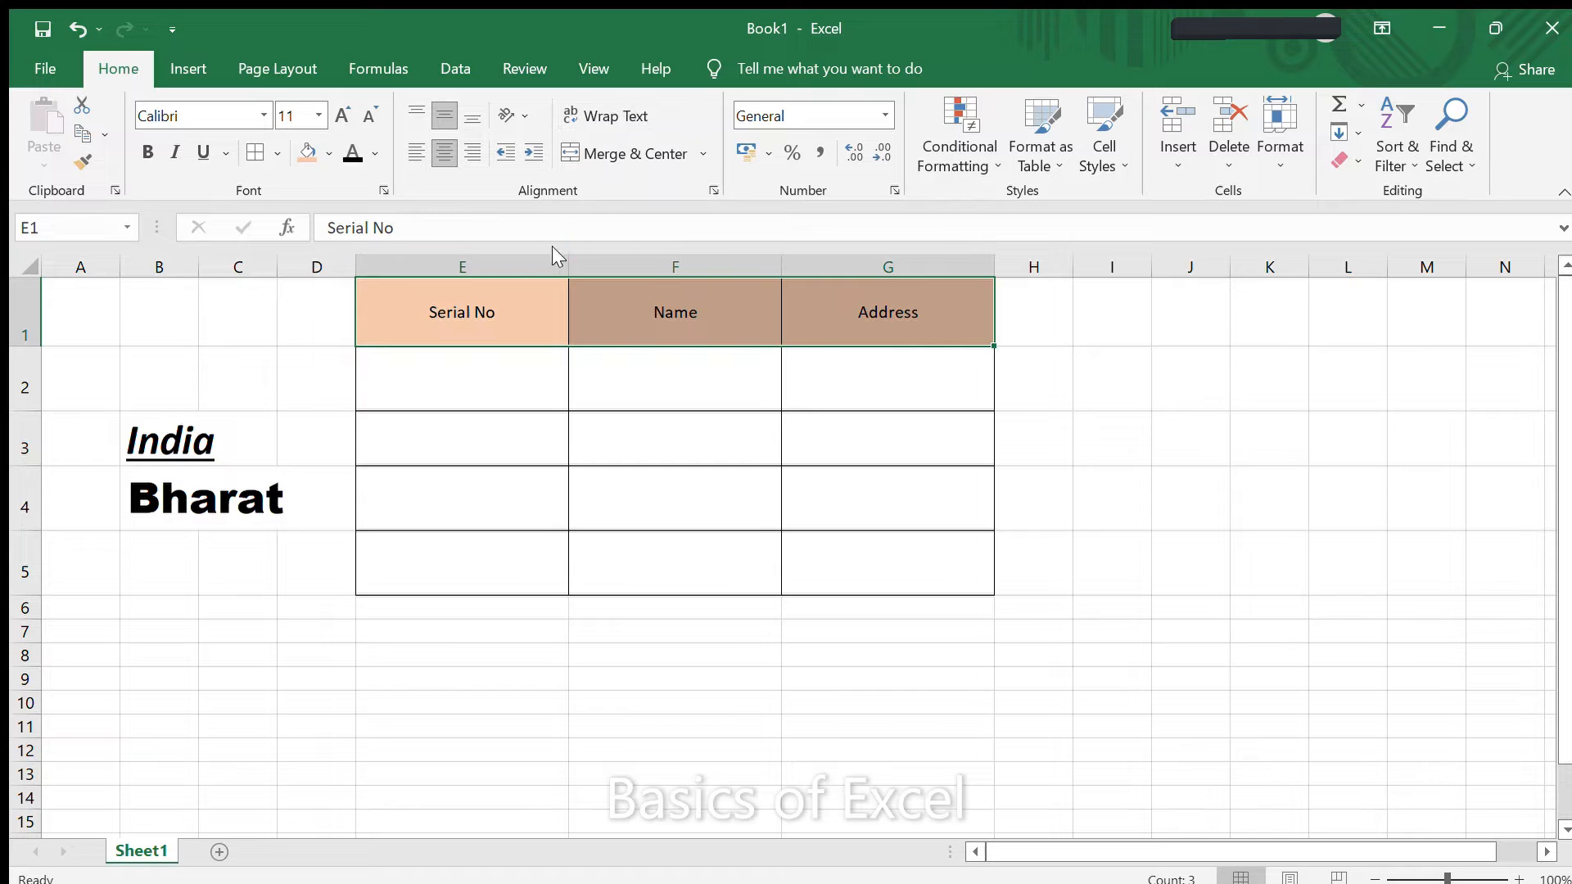
Step: Enter "Today is a very wornderful day as I have been selected for the job." in cell E2
{"action": "left_click", "coordinate": [463, 367]}
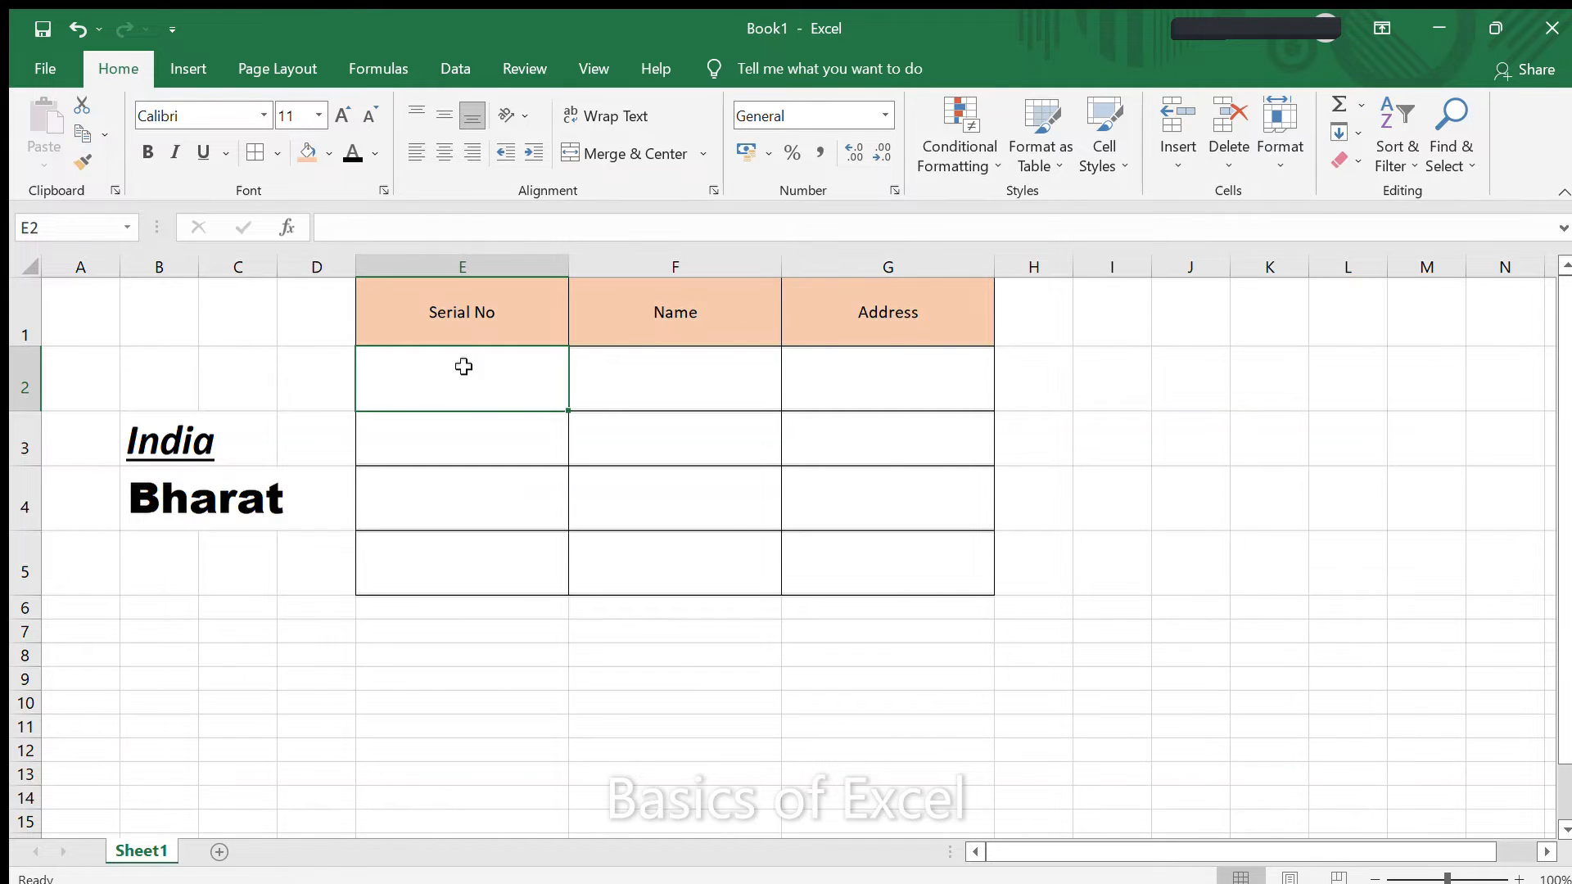
{"action": "type", "text": "Today i"}
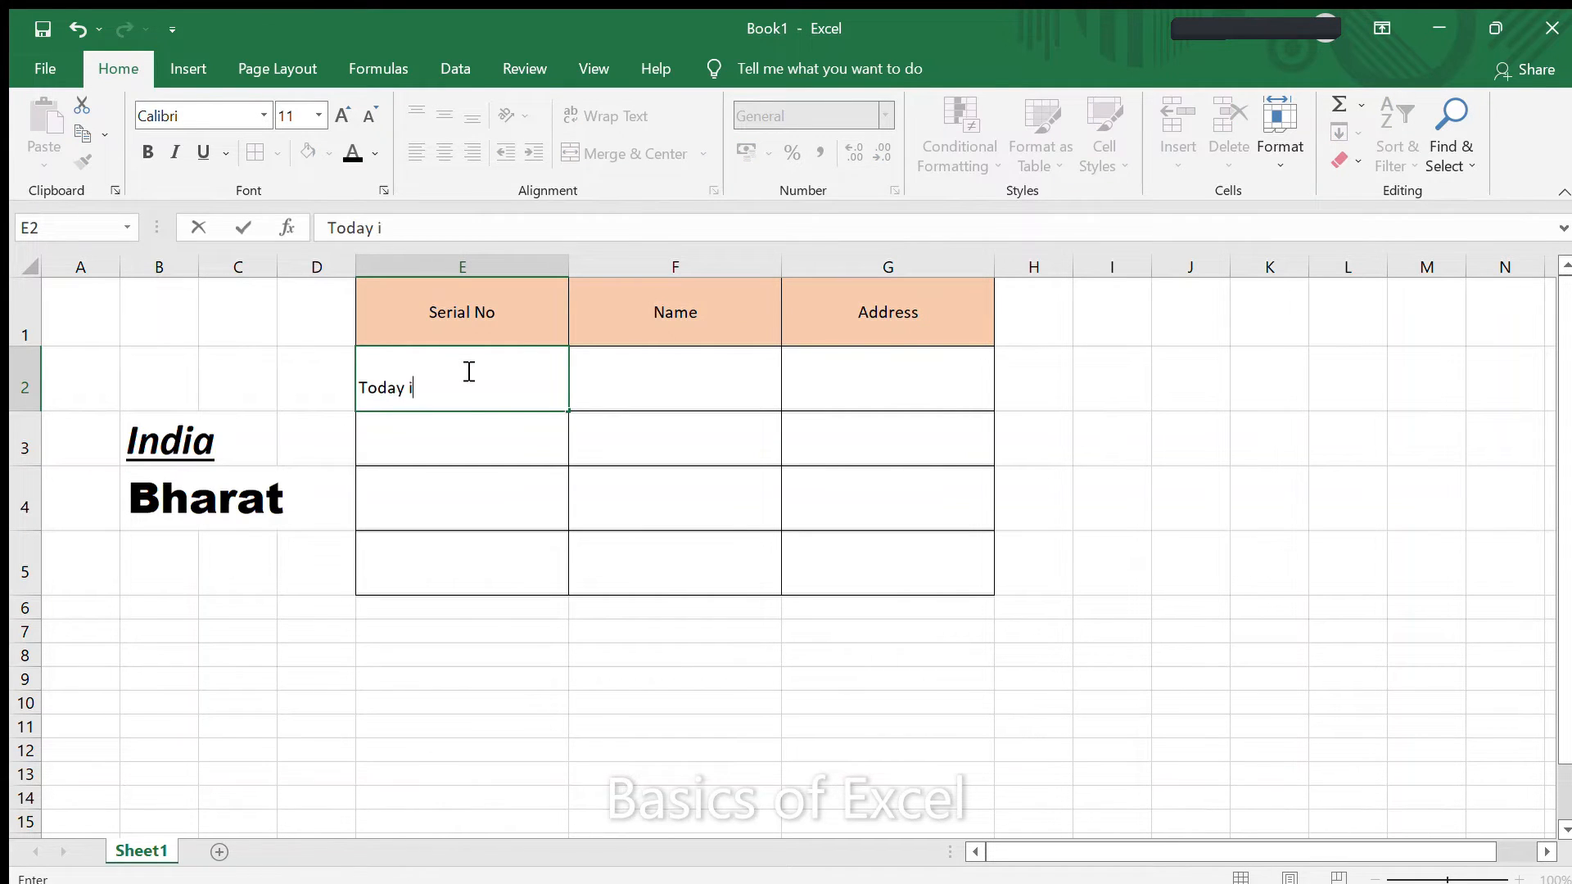
{"action": "type", "text": "s a very wornderful day as a"}
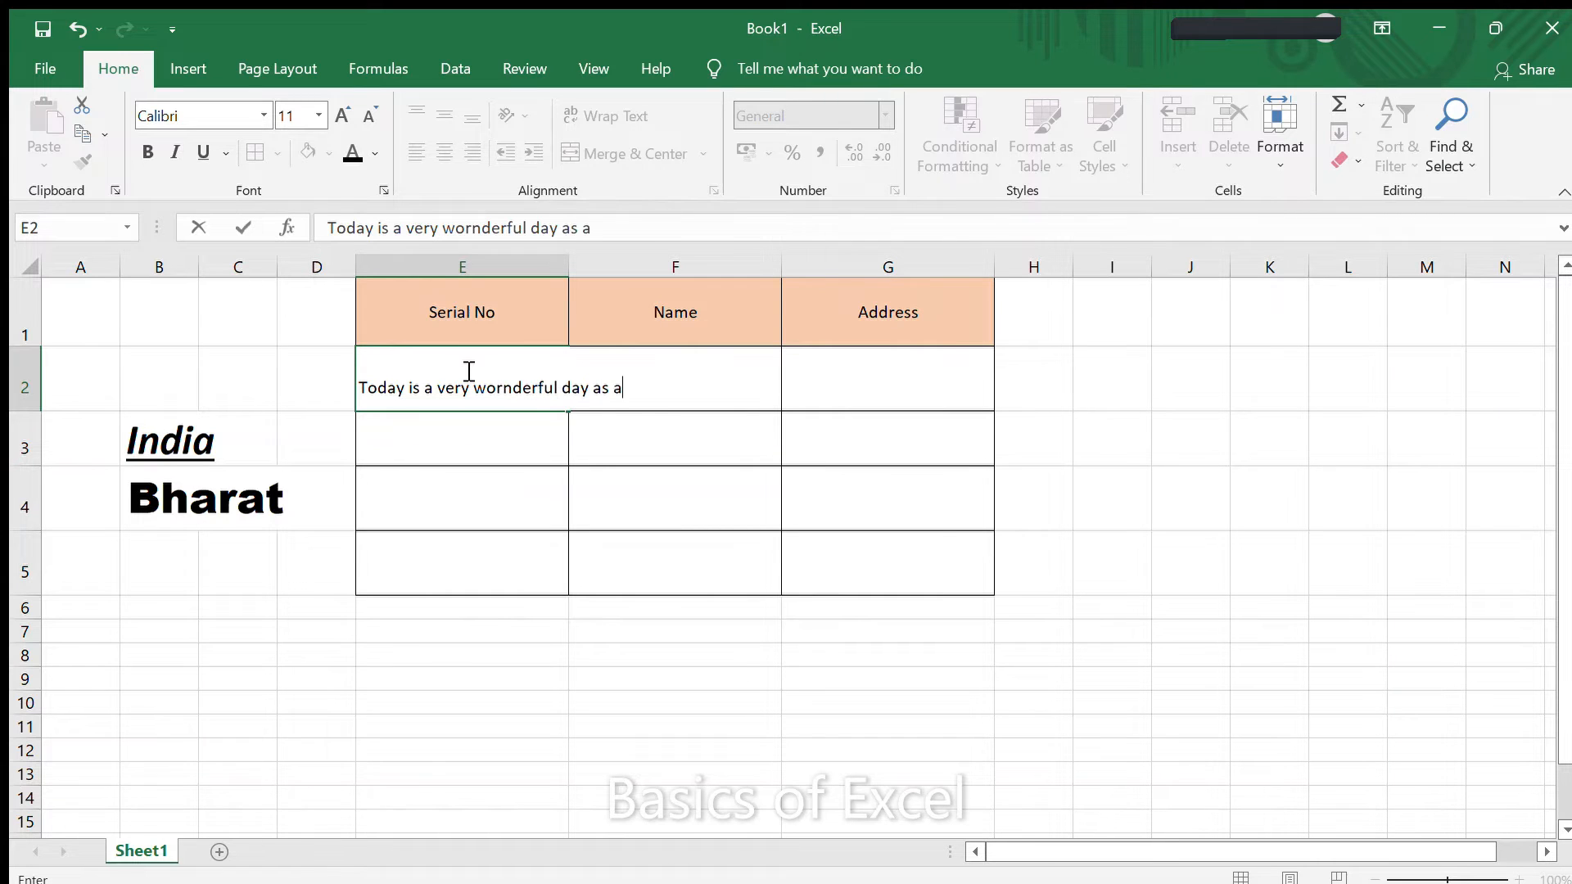
{"action": "key", "text": "BackSpace"}
{"action": "type", "text": "i have been"}
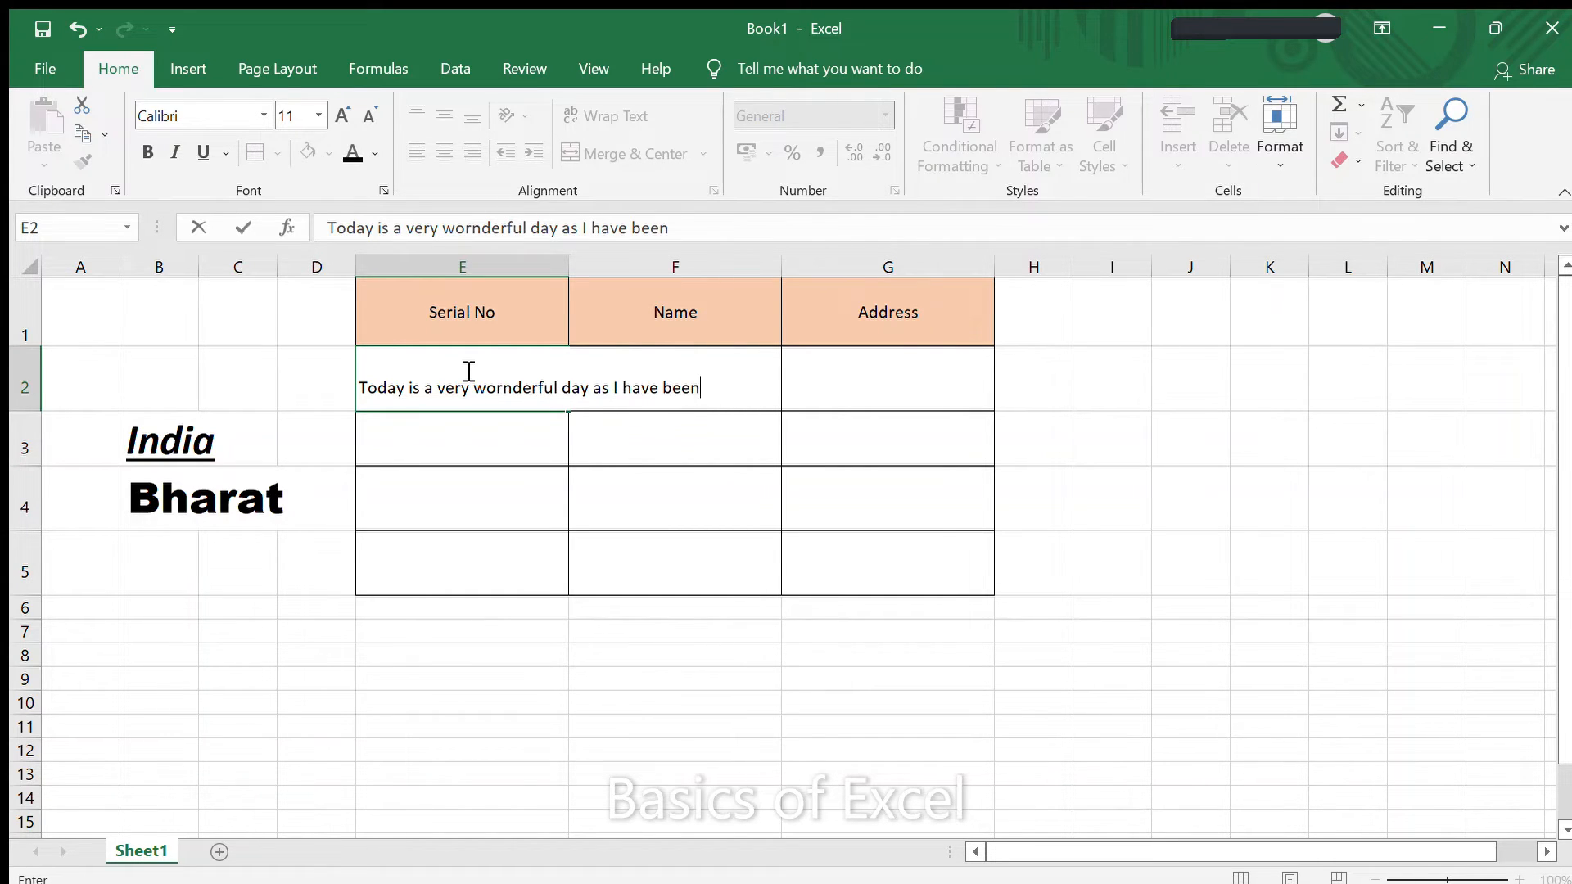
{"action": "type", "text": " to U"}
{"action": "key", "text": "BackSpace"}
{"action": "key", "text": "BackSpace"}
{"action": "key", "text": "BackSpace"}
{"action": "key", "text": "BackSpace"}
{"action": "key", "text": "BackSpace"}
{"action": "key", "text": "BackSpace"}
{"action": "key", "text": "BackSpace"}
{"action": "key", "text": "BackSpace"}
{"action": "key", "text": "BackSpace"}
{"action": "key", "text": "BackSpace"}
{"action": "type", "text": "e been selected for the job"}
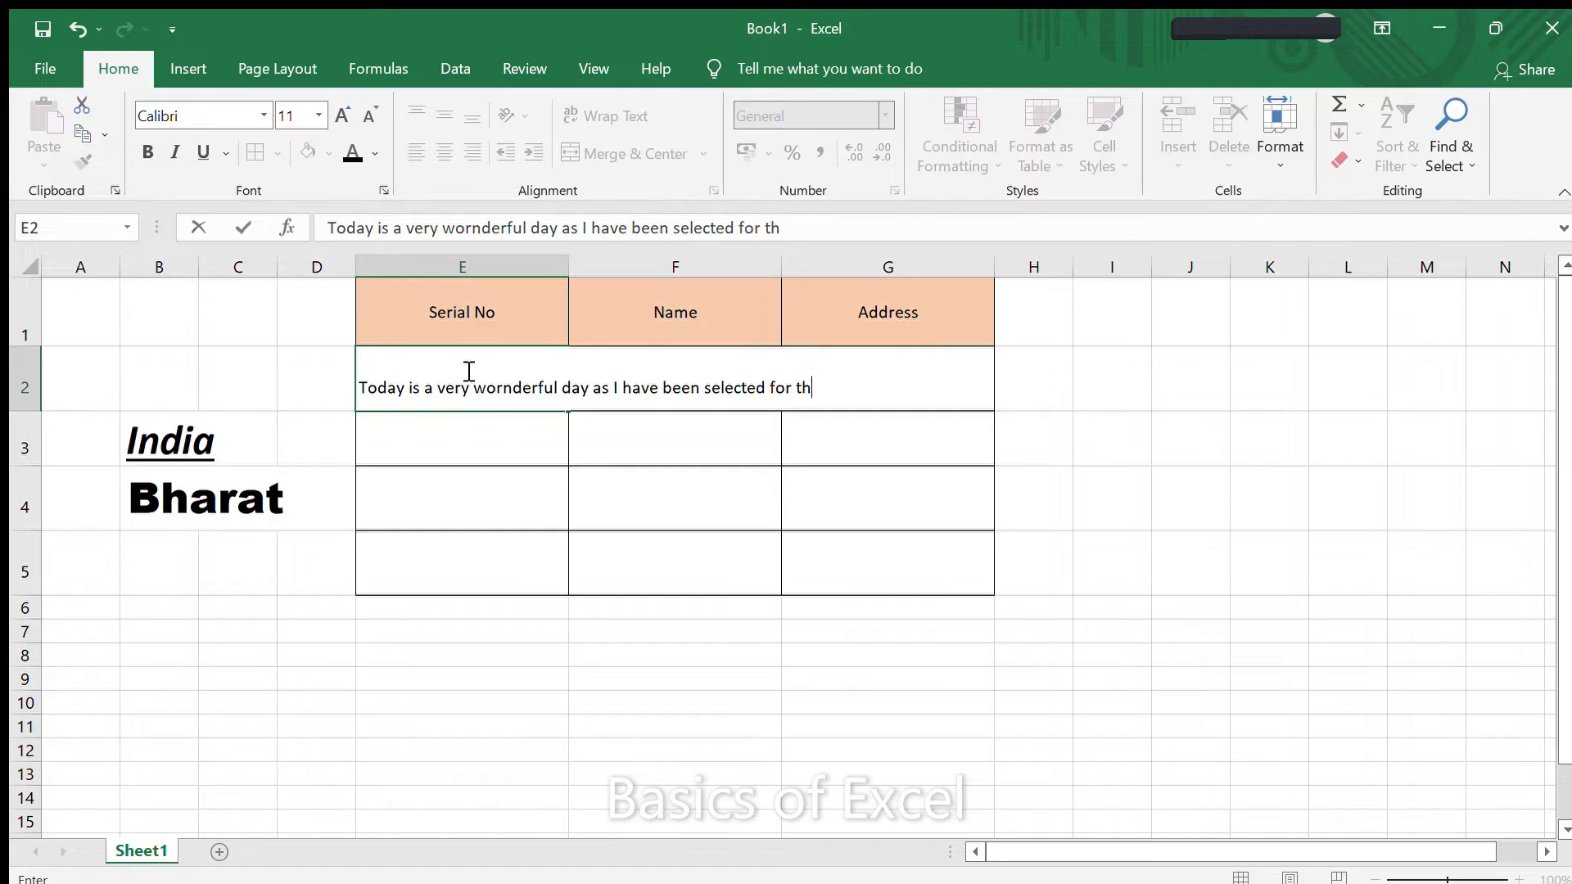
{"action": "key", "text": "BackSpace"}
{"action": "key", "text": "BackSpace"}
{"action": "key", "text": "BackSpace"}
{"action": "type", "text": "job."}
{"action": "key", "text": "ctrl+Return"}
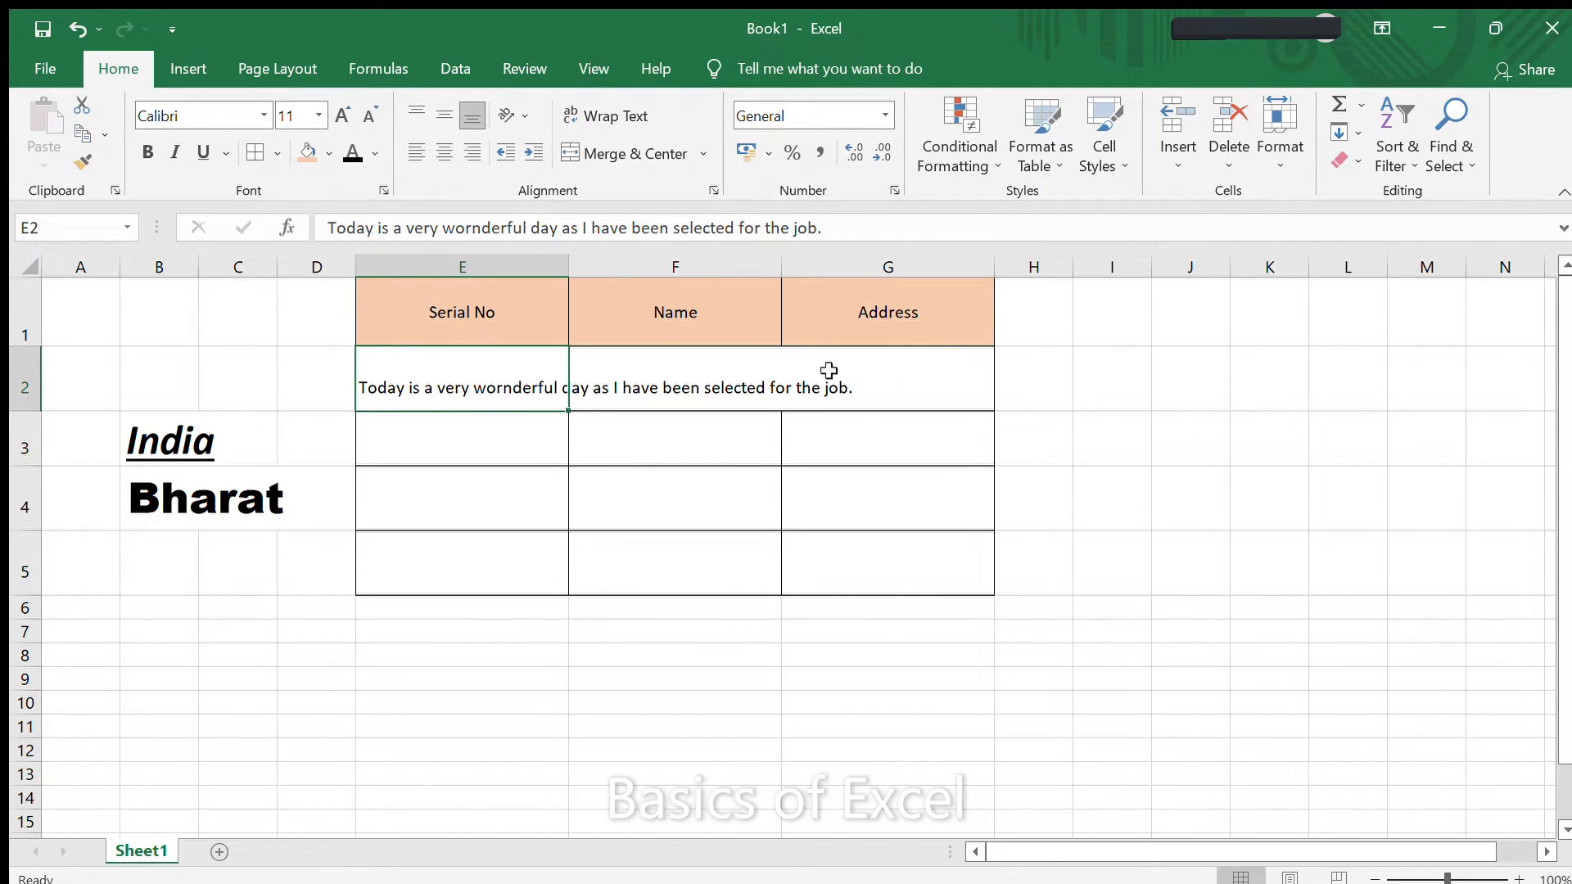
Step: Widen column E until the whole sentence in E2 fits on one line, and undo the widening
{"action": "left_click_drag", "start_coordinate": [568, 263], "coordinate": [873, 287]}
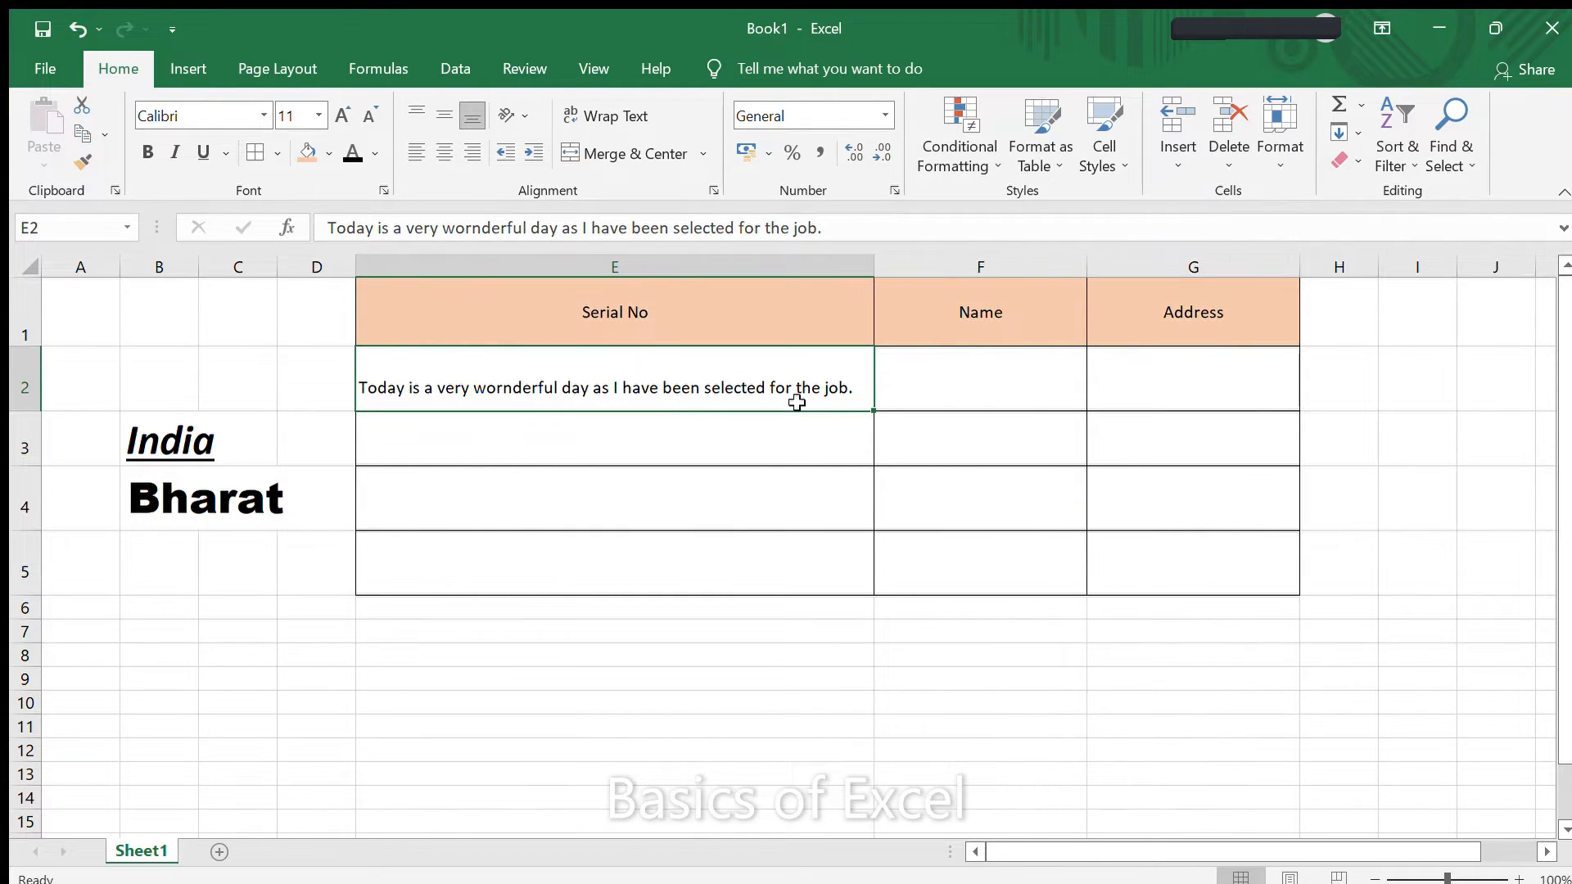
{"action": "key", "text": "ctrl+z"}
Step: Wrap the sentence in cell E2 and widen column E slightly so it fits on two lines
{"action": "left_click", "coordinate": [607, 115]}
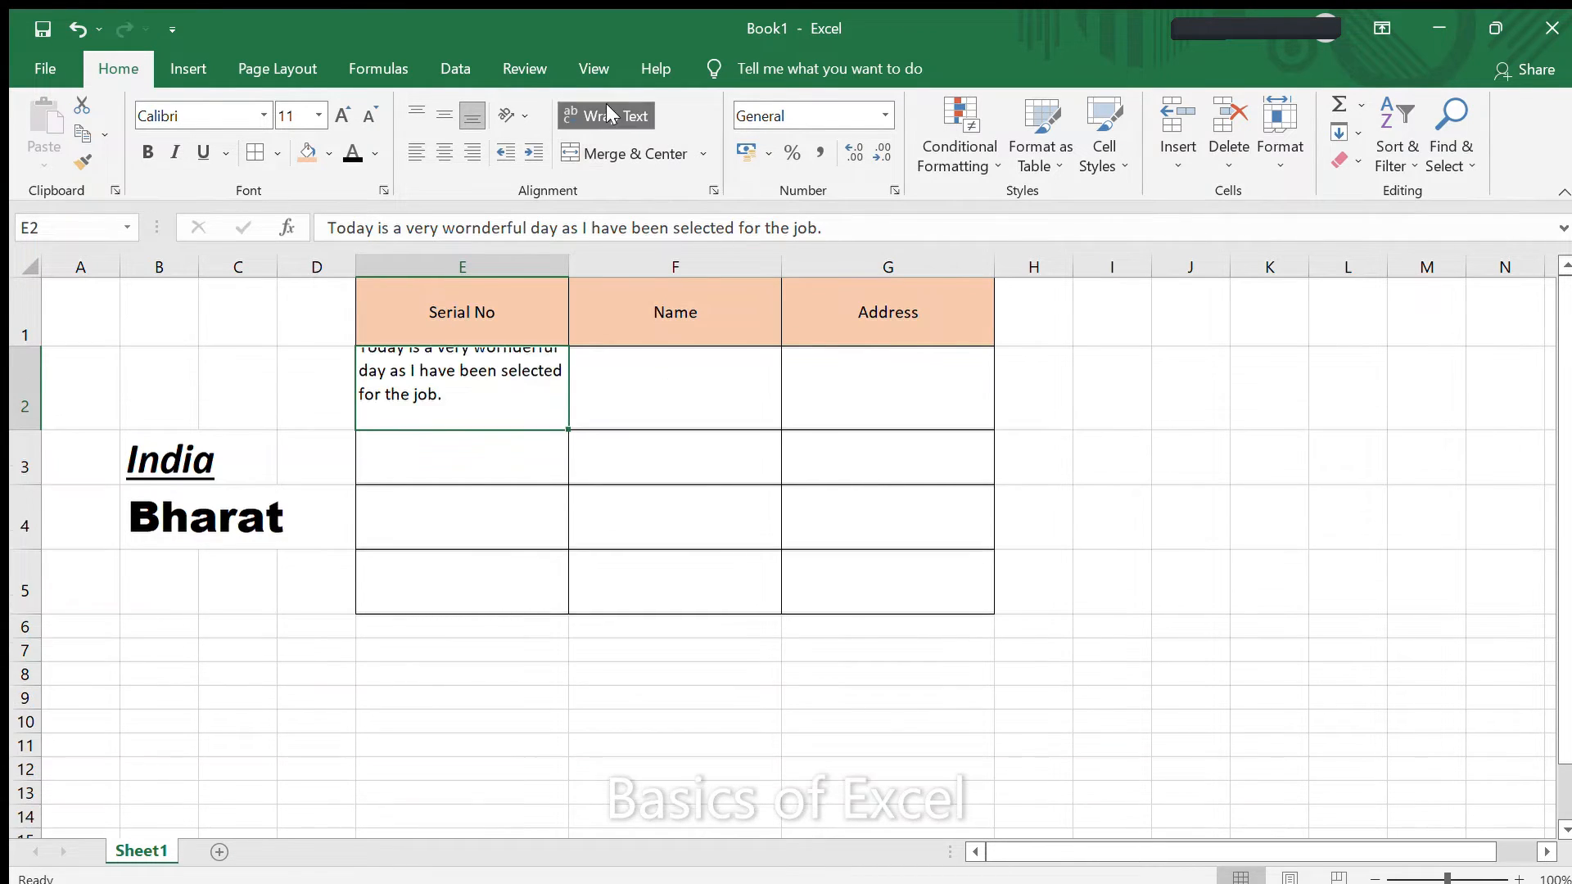
{"action": "left_click_drag", "start_coordinate": [570, 259], "coordinate": [625, 259]}
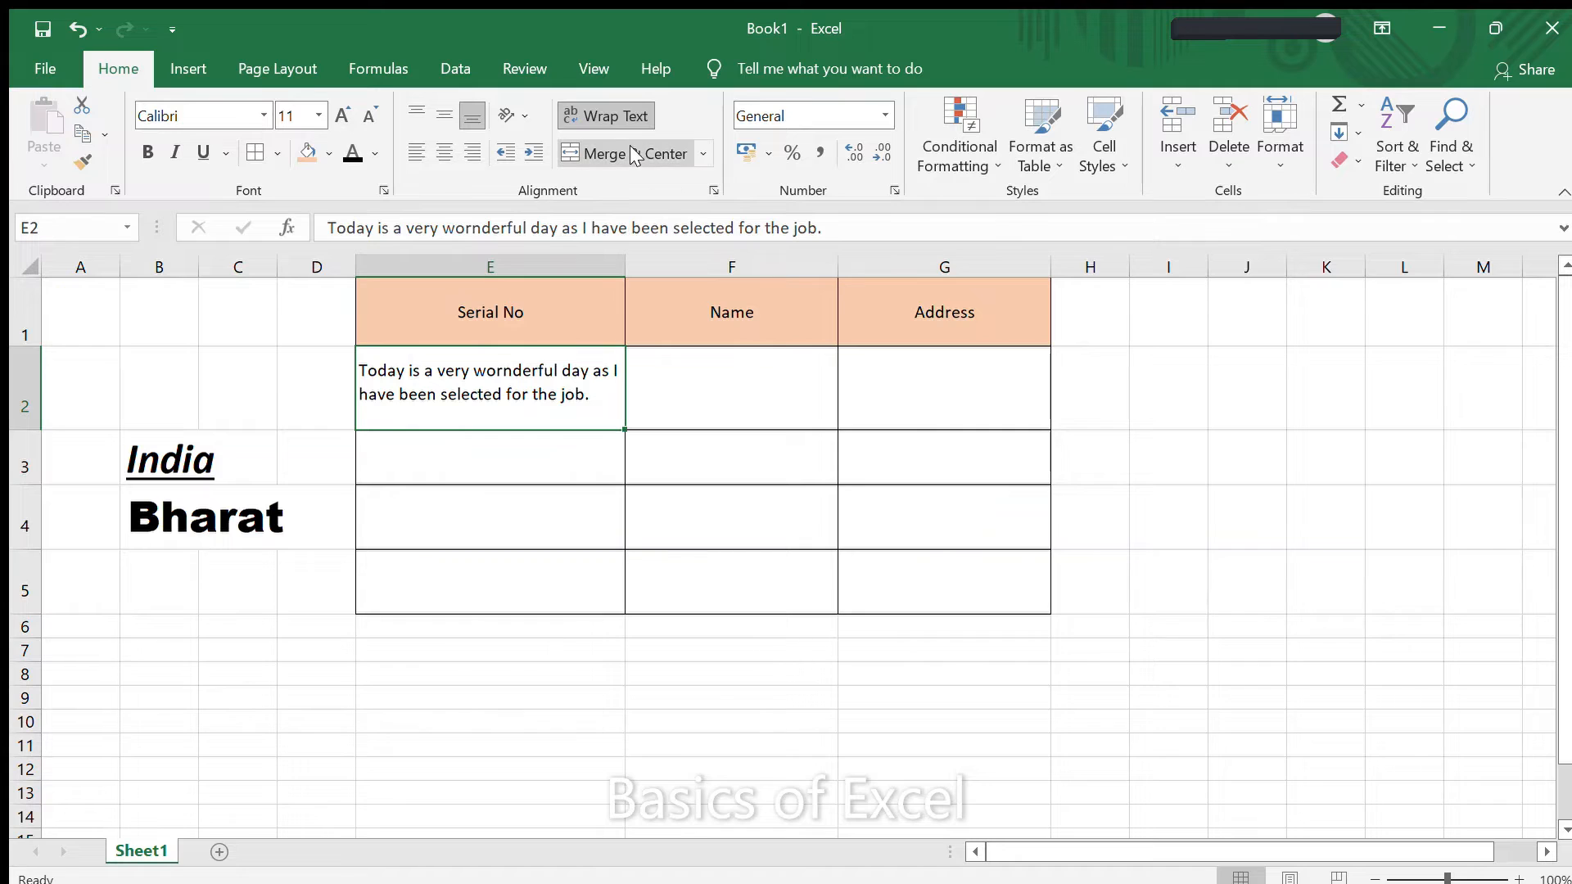
Step: Merge and center cells F2:G2 in the bordered table
{"action": "left_click_drag", "start_coordinate": [775, 376], "coordinate": [930, 348]}
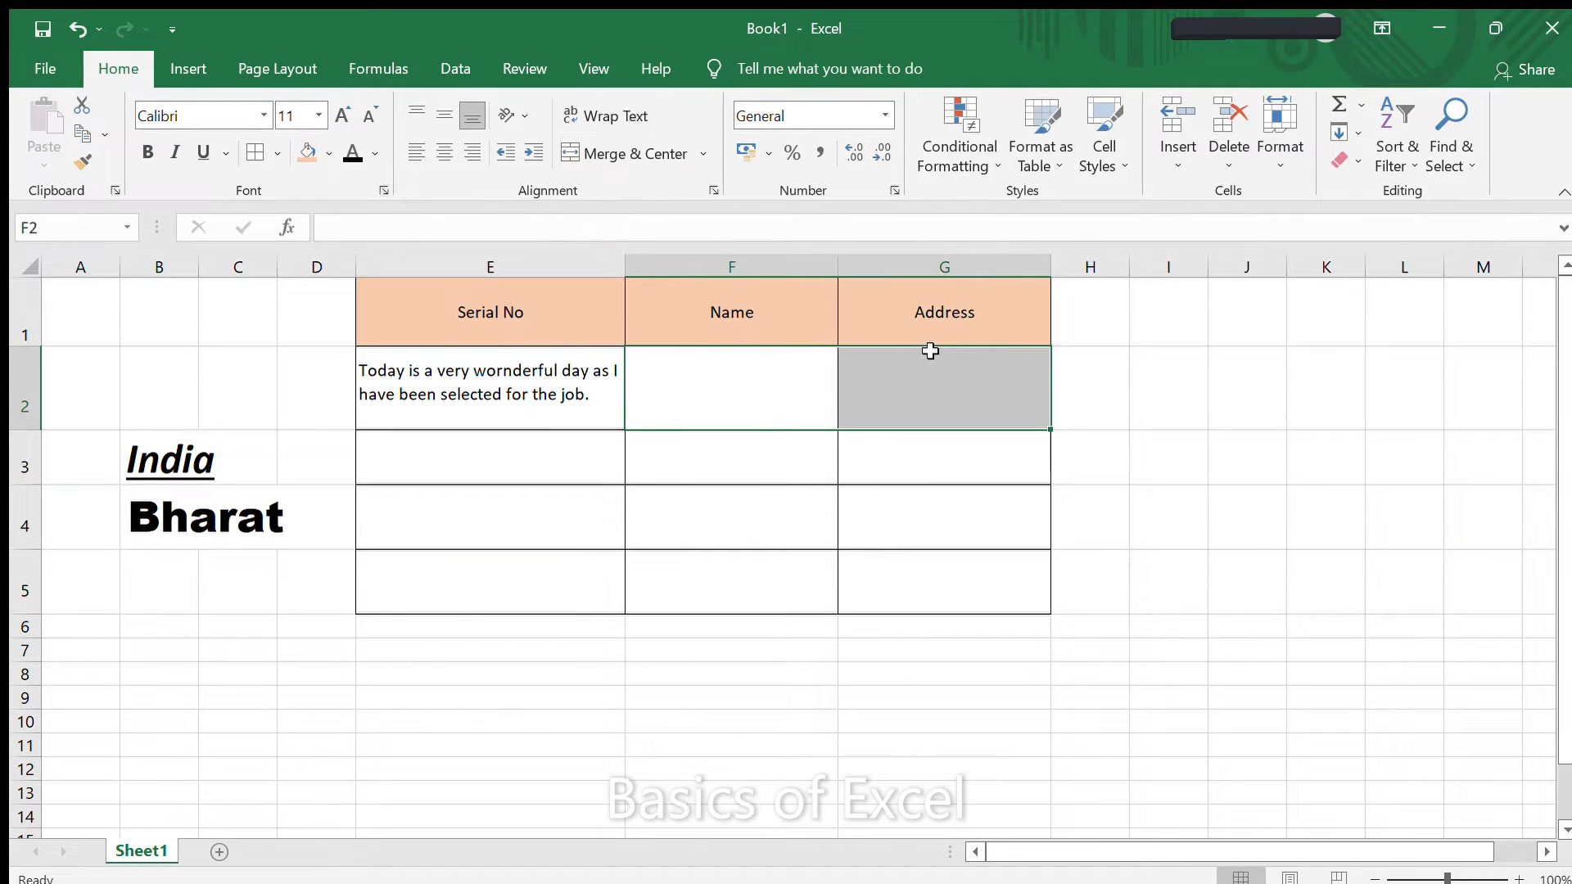
{"action": "left_click", "coordinate": [596, 150]}
{"action": "left_click", "coordinate": [799, 591]}
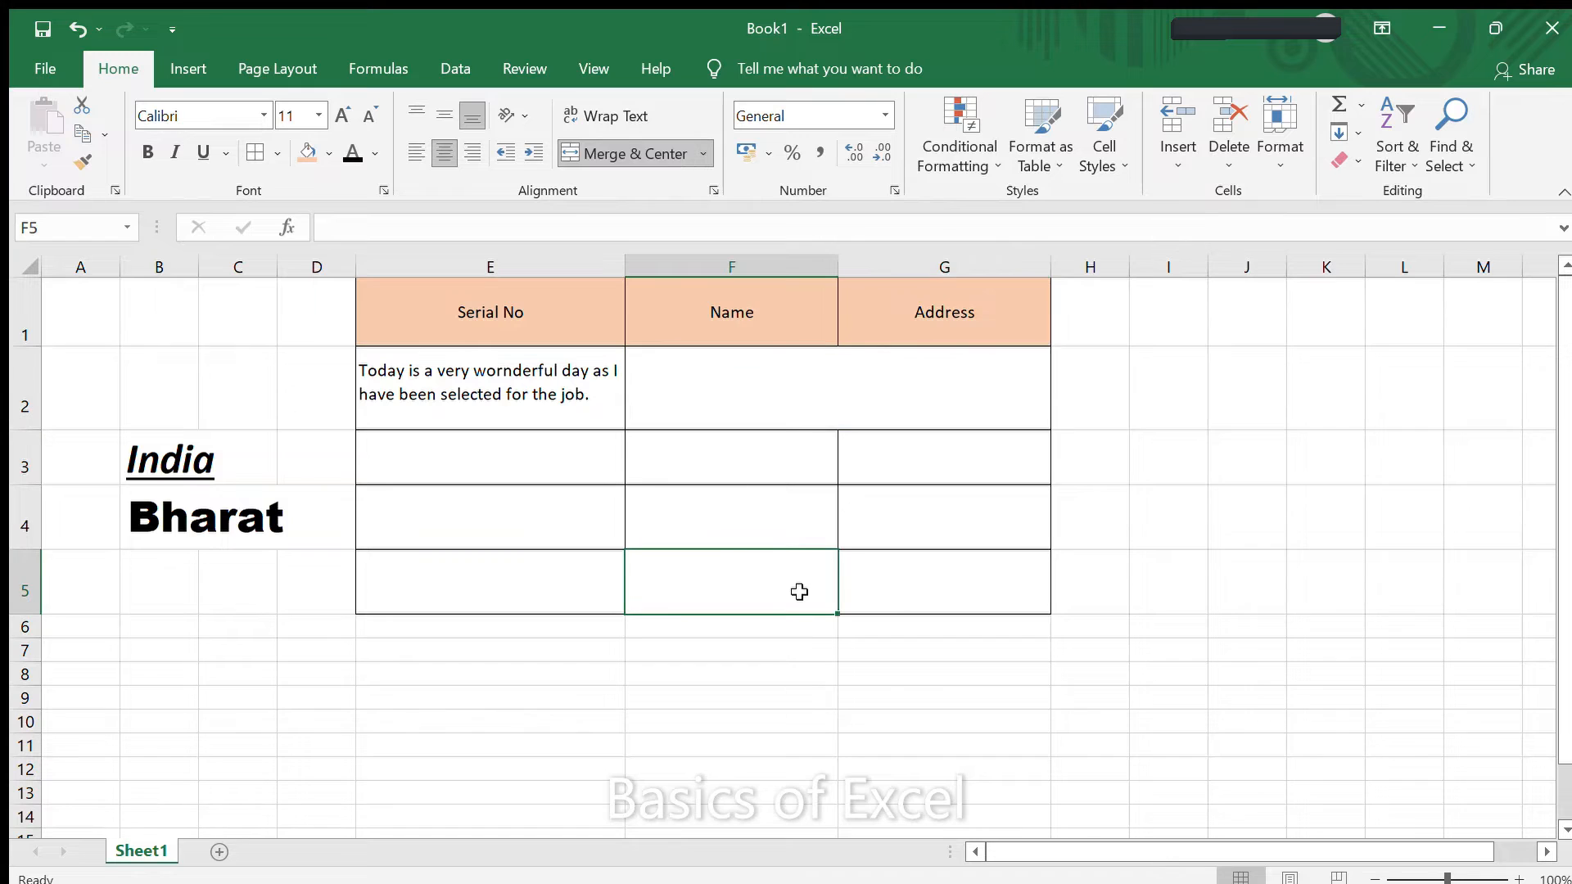
{"action": "left_click", "coordinate": [780, 419]}
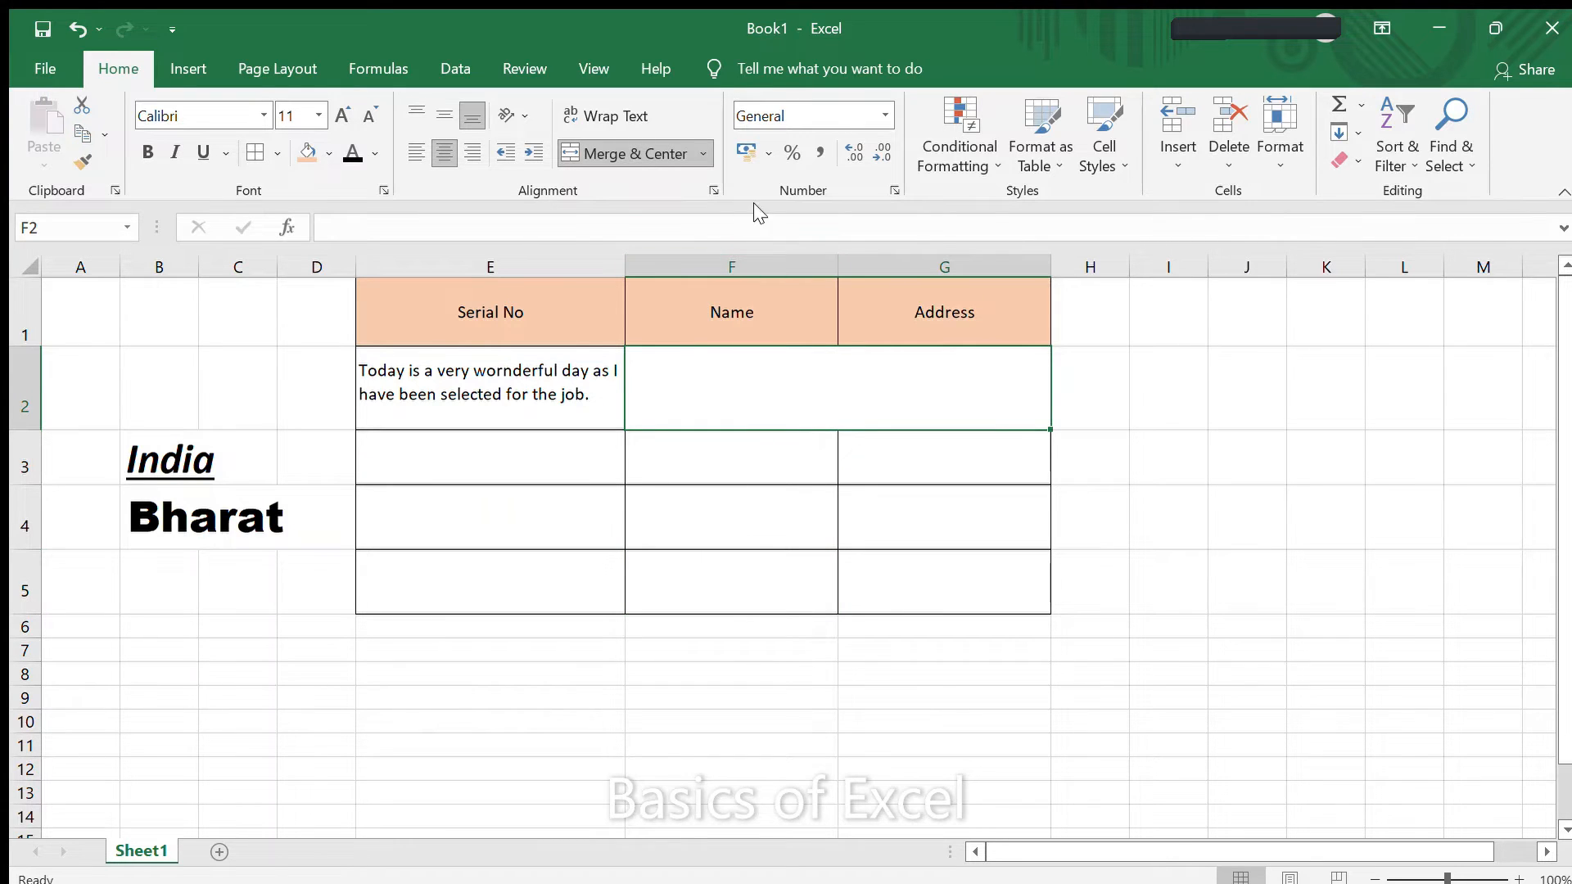
Step: Examine the available number formats and the commands for inserting illustrations and charts, setting up the page layout, and working with formulas
{"action": "left_click", "coordinate": [888, 115]}
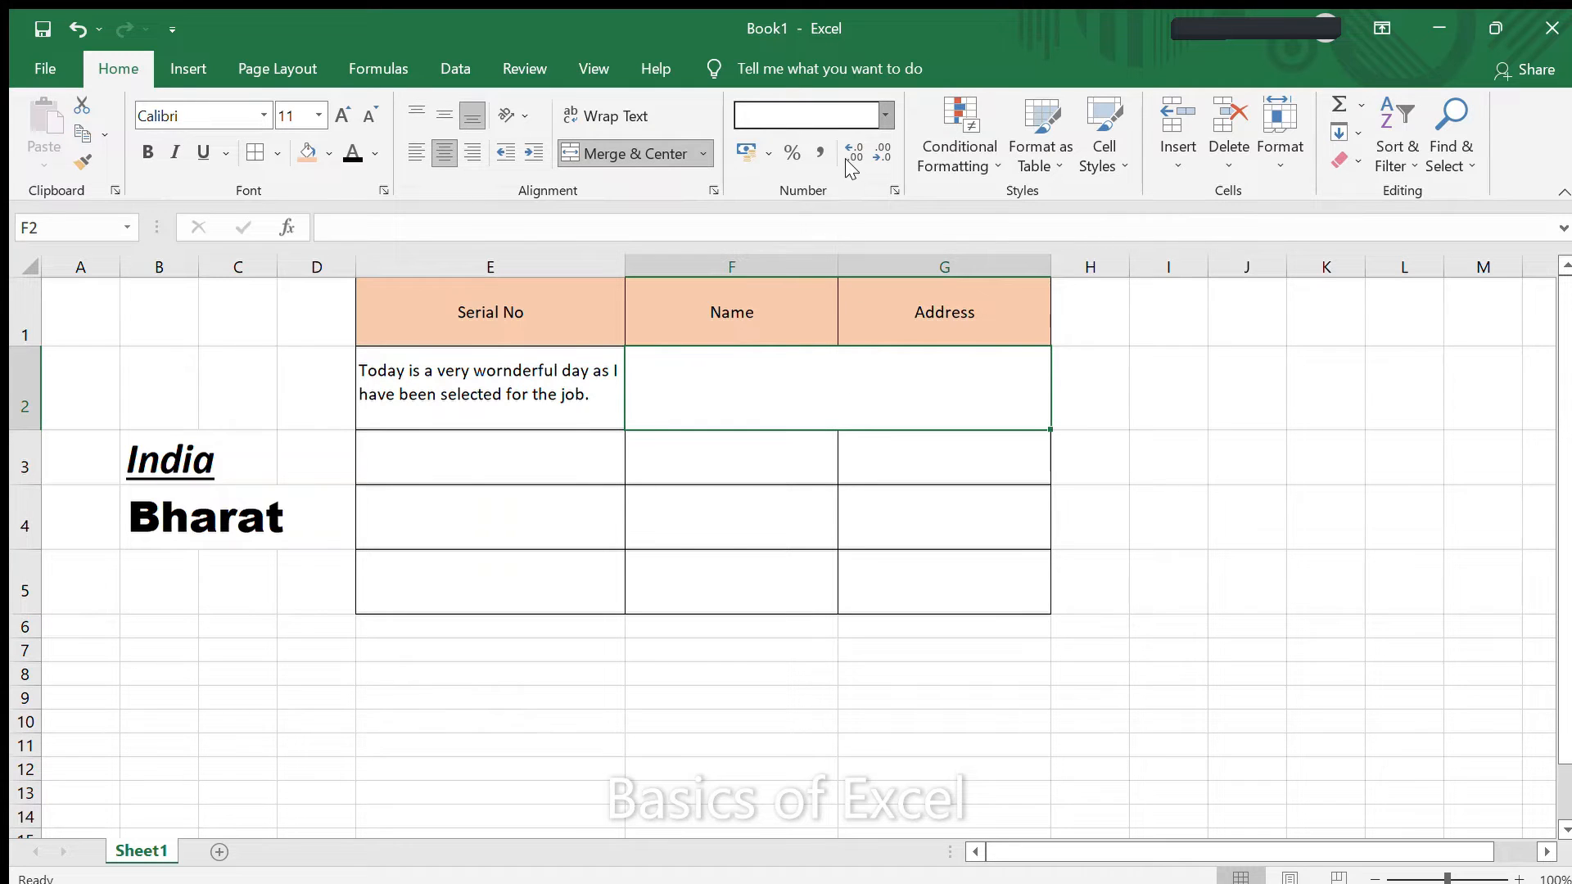
{"action": "left_click", "coordinate": [540, 383]}
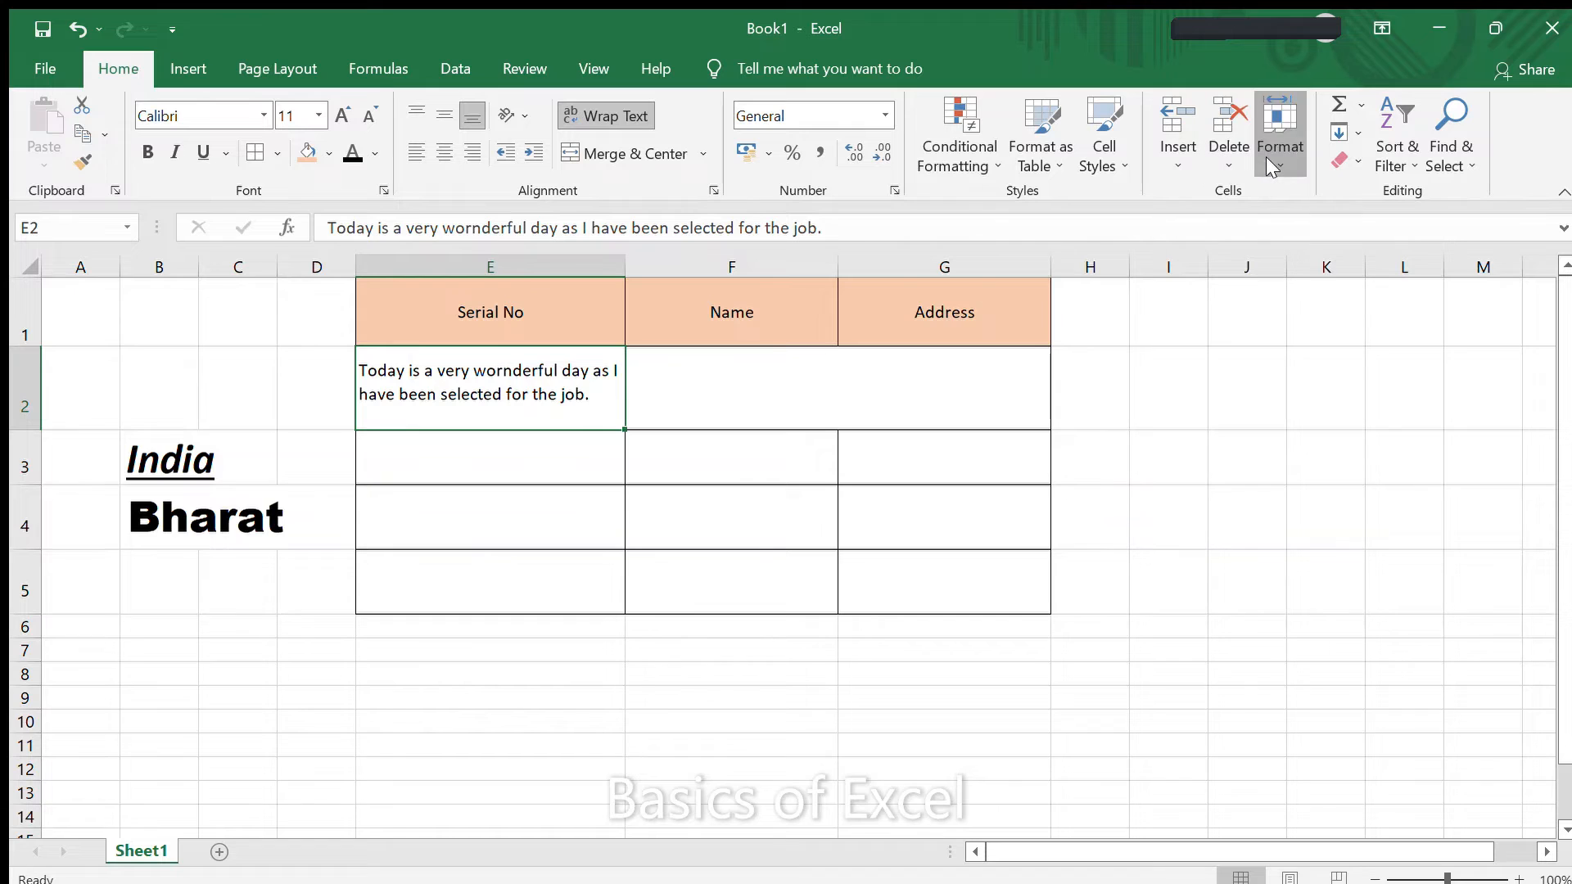
{"action": "left_click", "coordinate": [193, 57]}
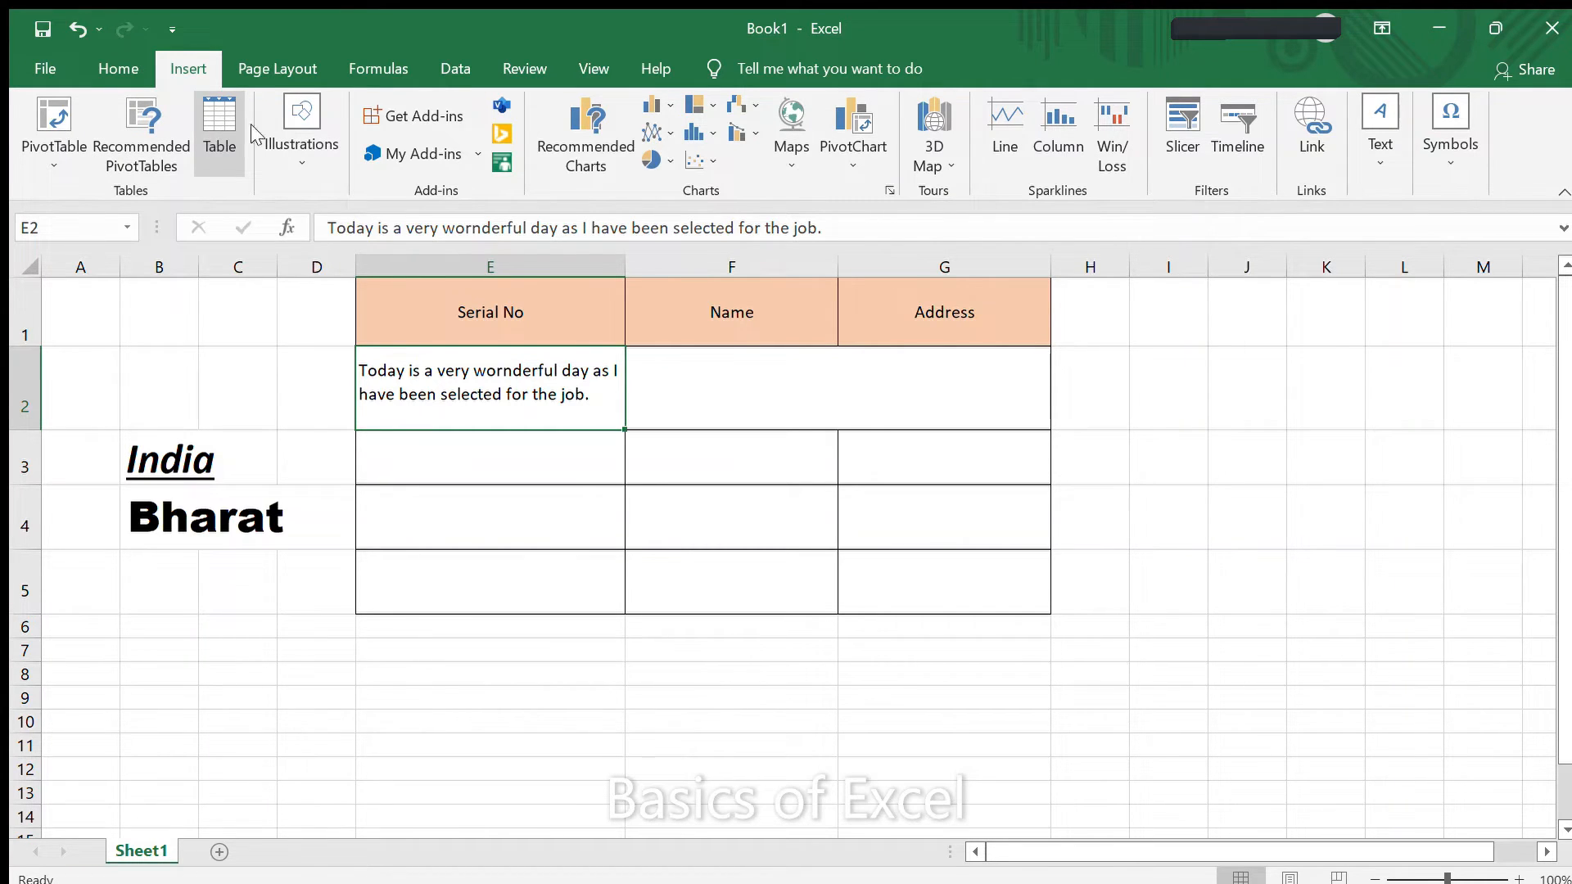
{"action": "left_click", "coordinate": [303, 140]}
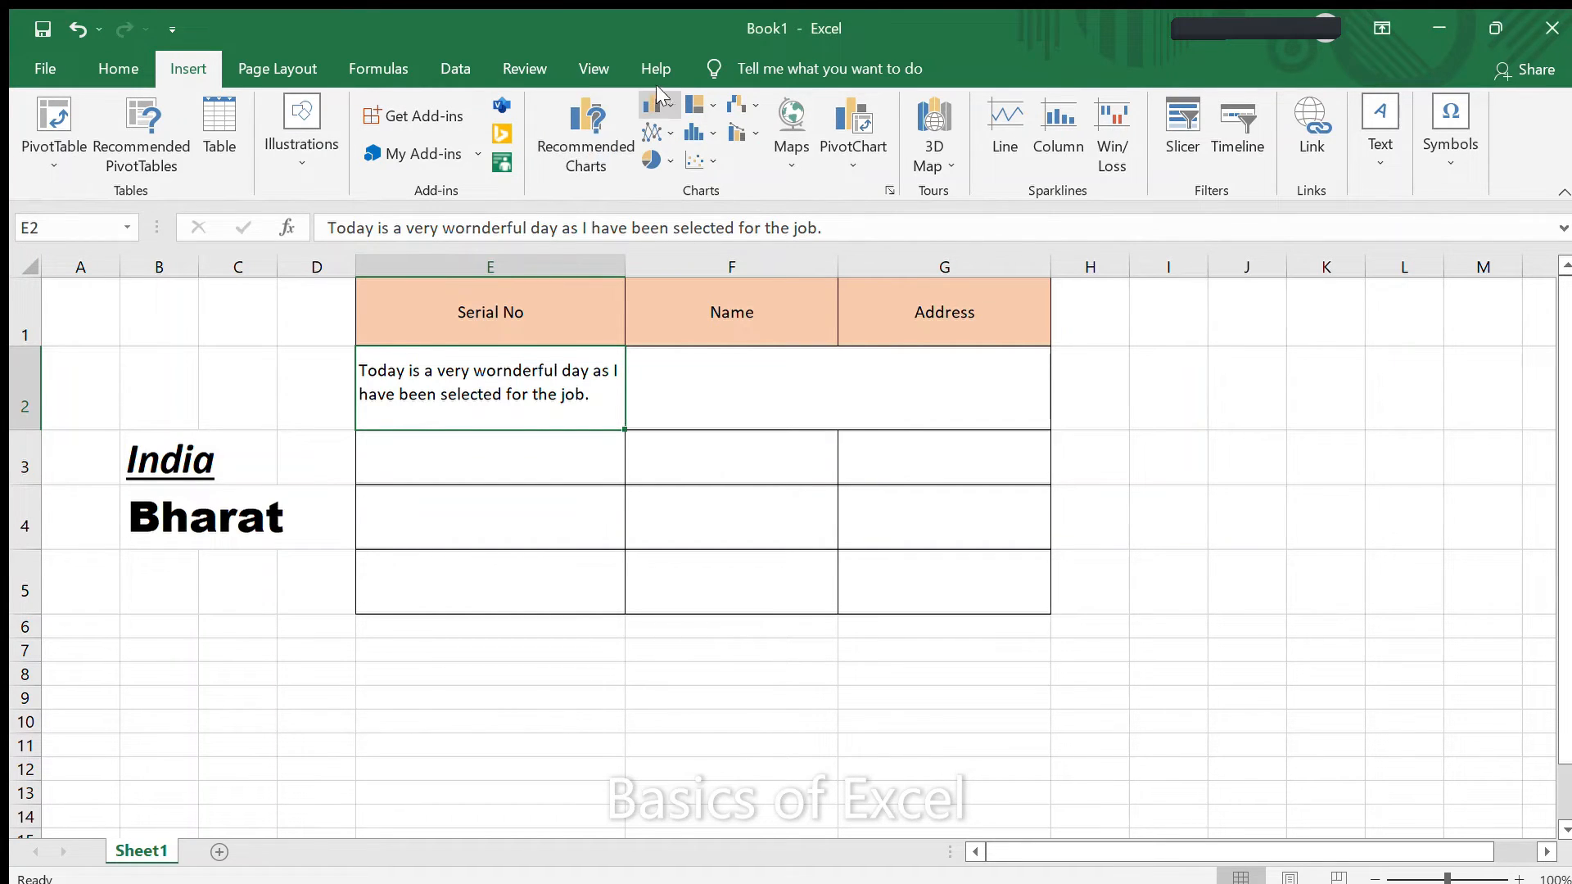
{"action": "key", "text": "alt+F1"}
{"action": "left_click", "coordinate": [831, 61]}
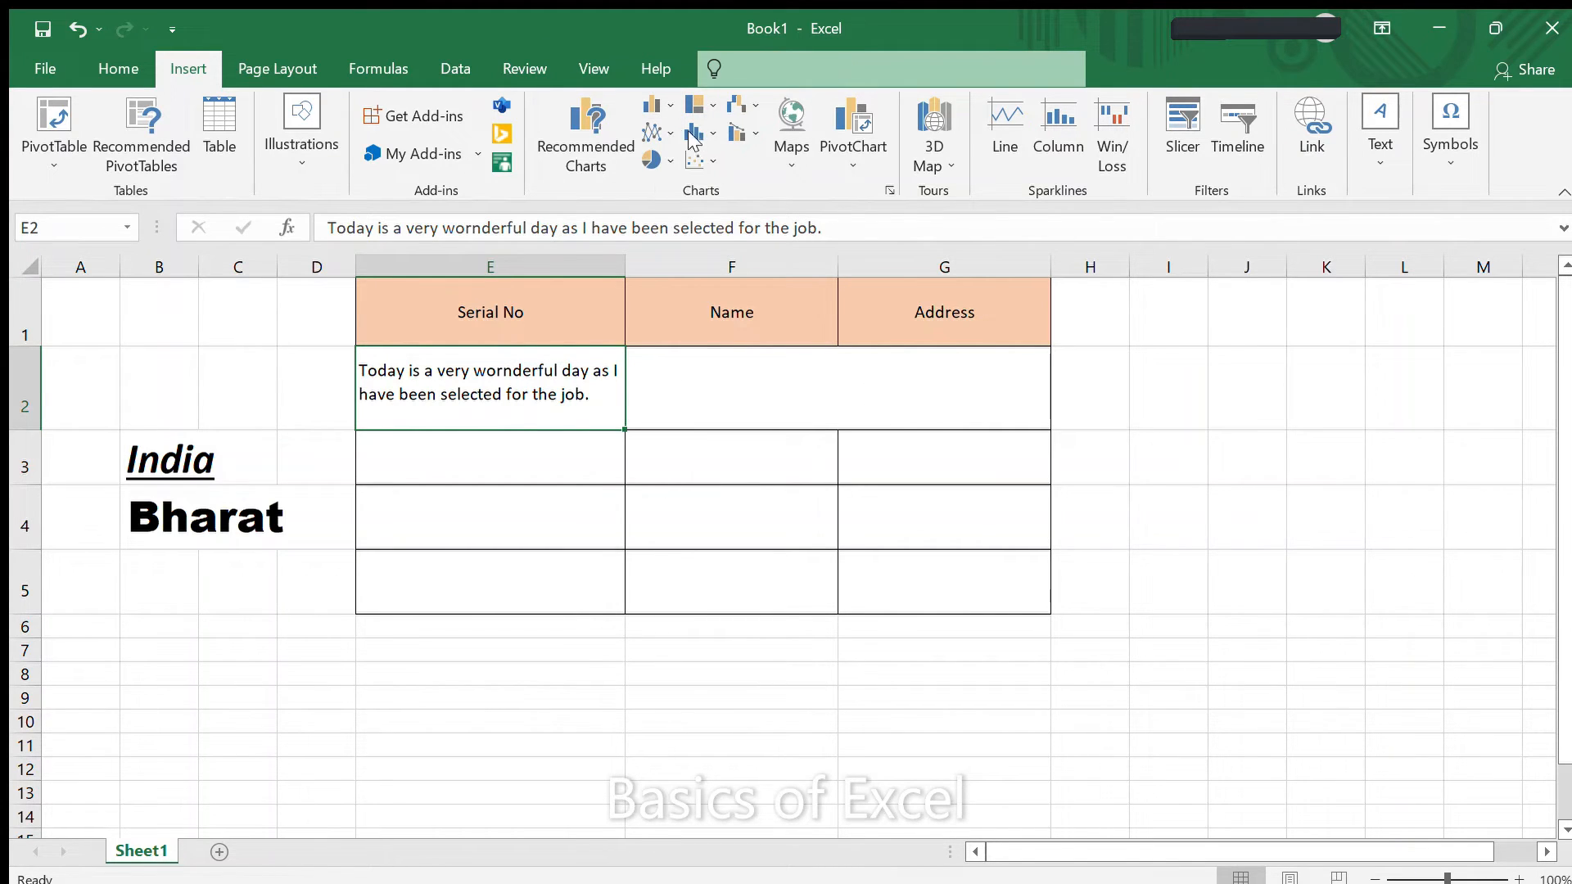
{"action": "key", "text": "Escape"}
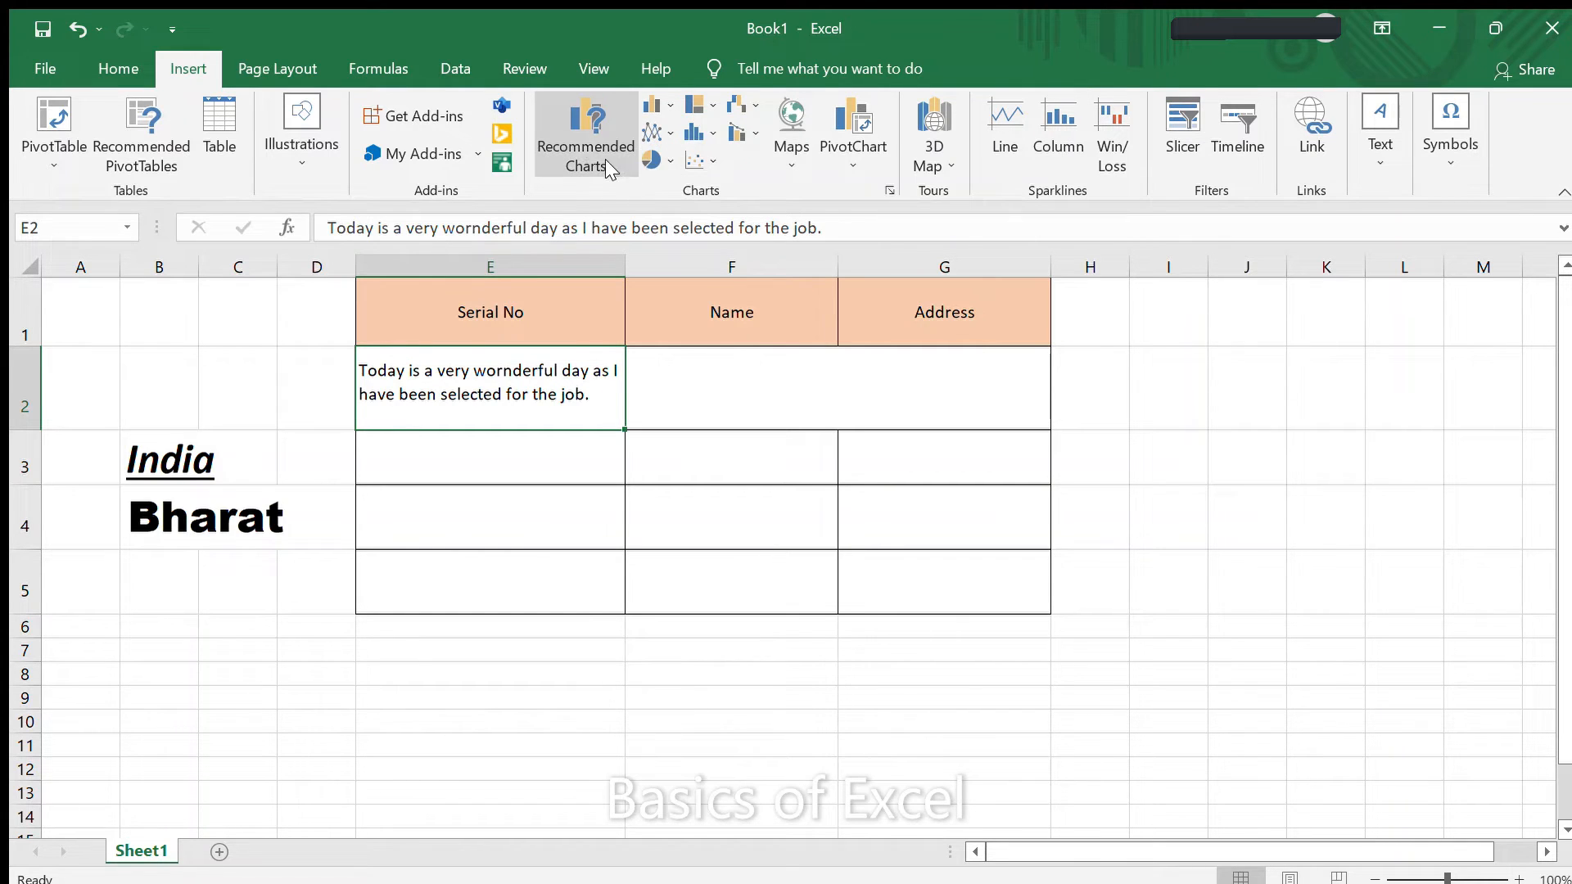
{"action": "left_click", "coordinate": [578, 136]}
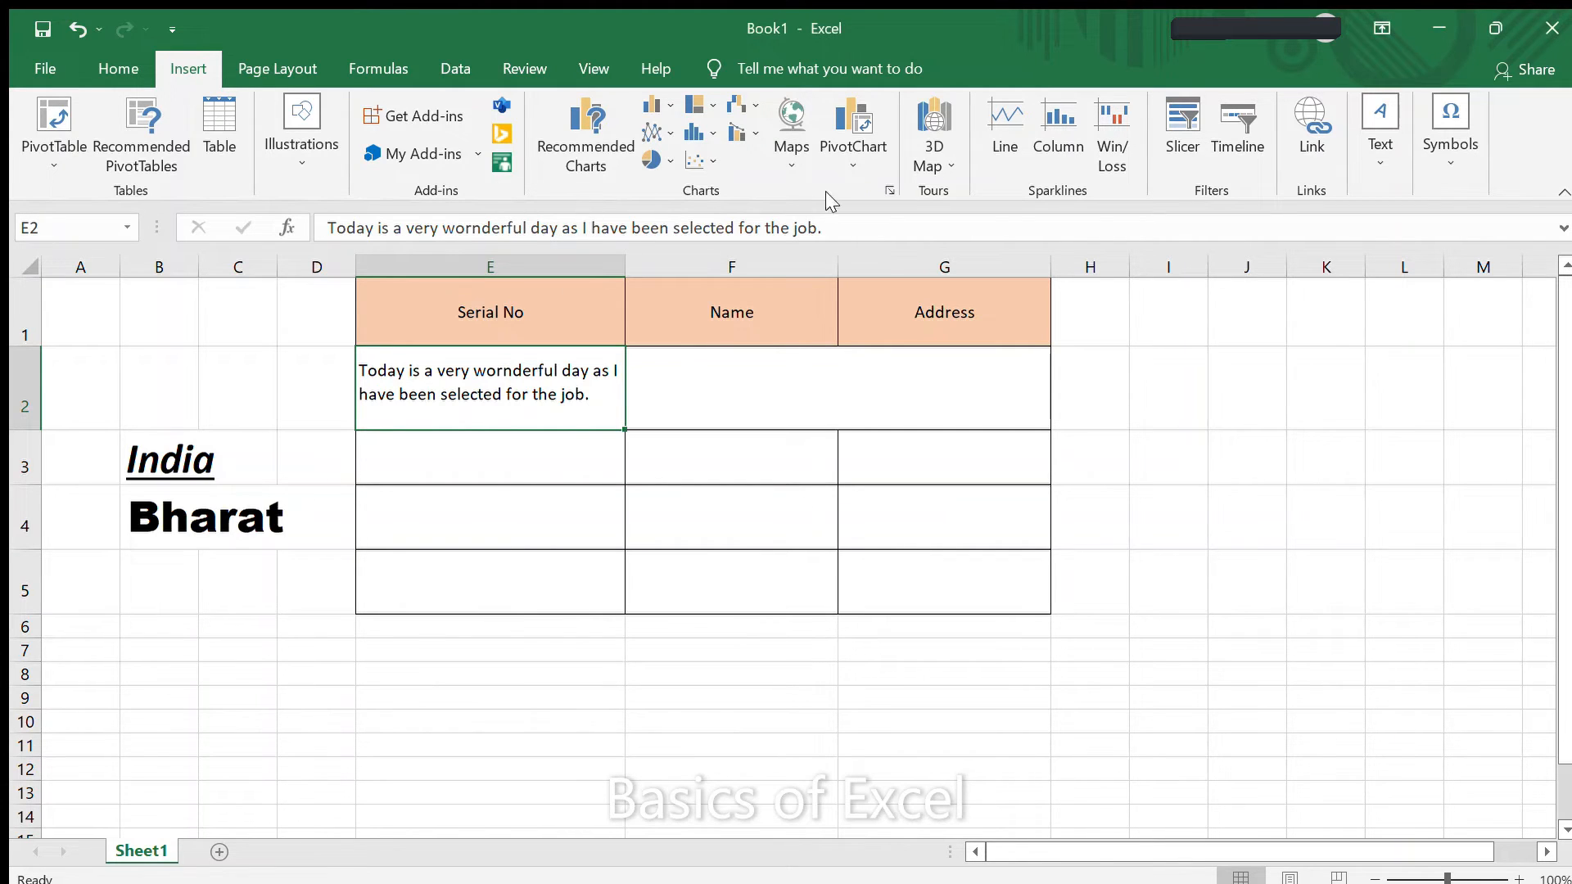
{"action": "left_click", "coordinate": [932, 160]}
{"action": "left_click", "coordinate": [263, 55]}
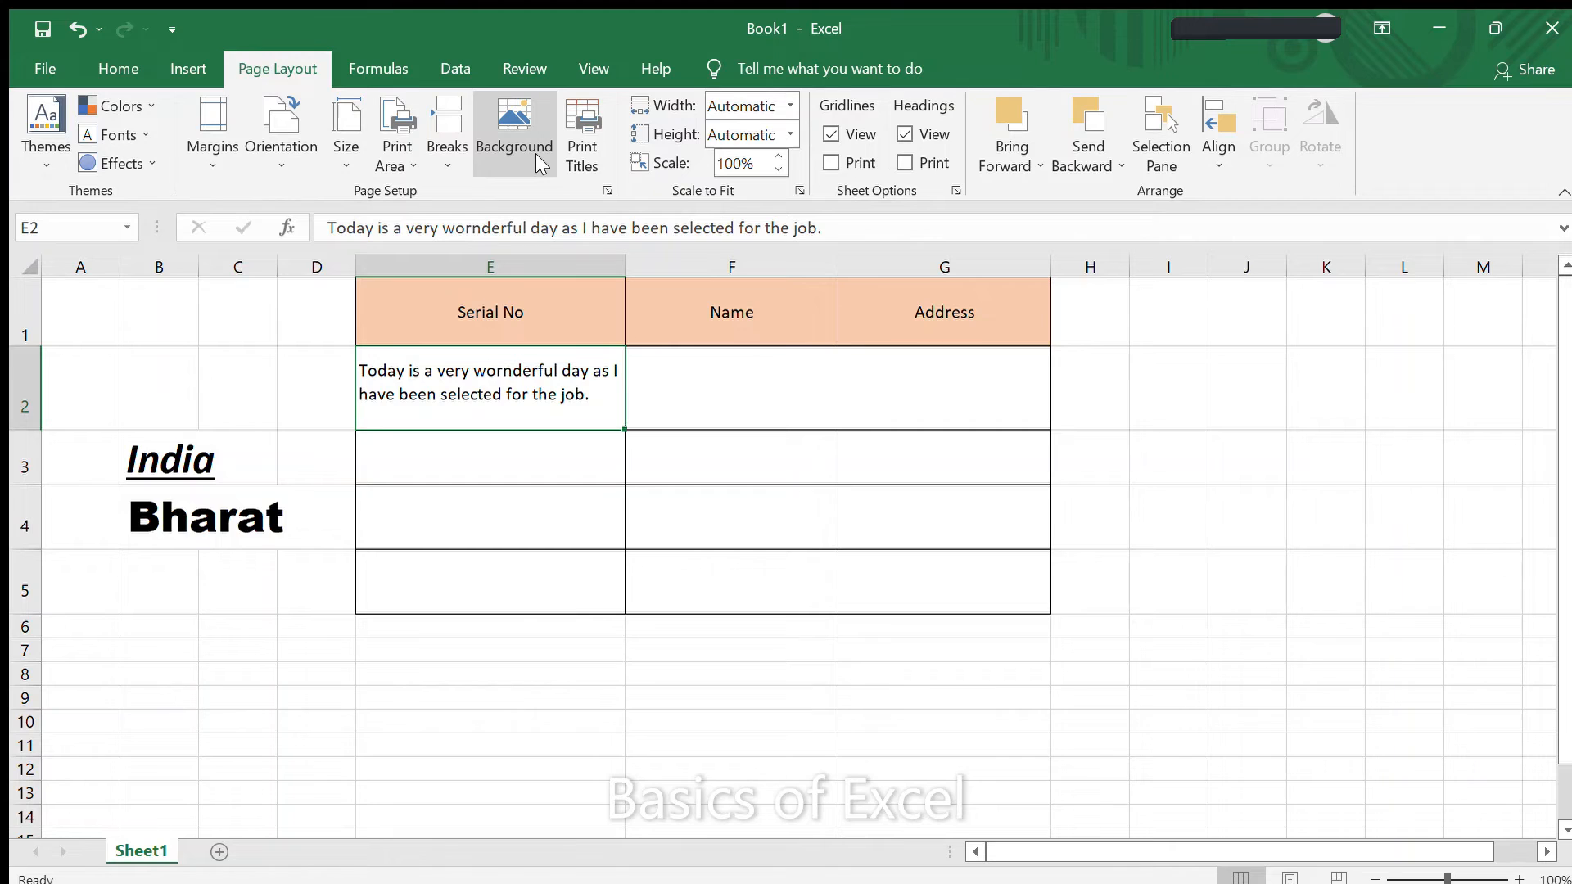
{"action": "left_click", "coordinate": [379, 69]}
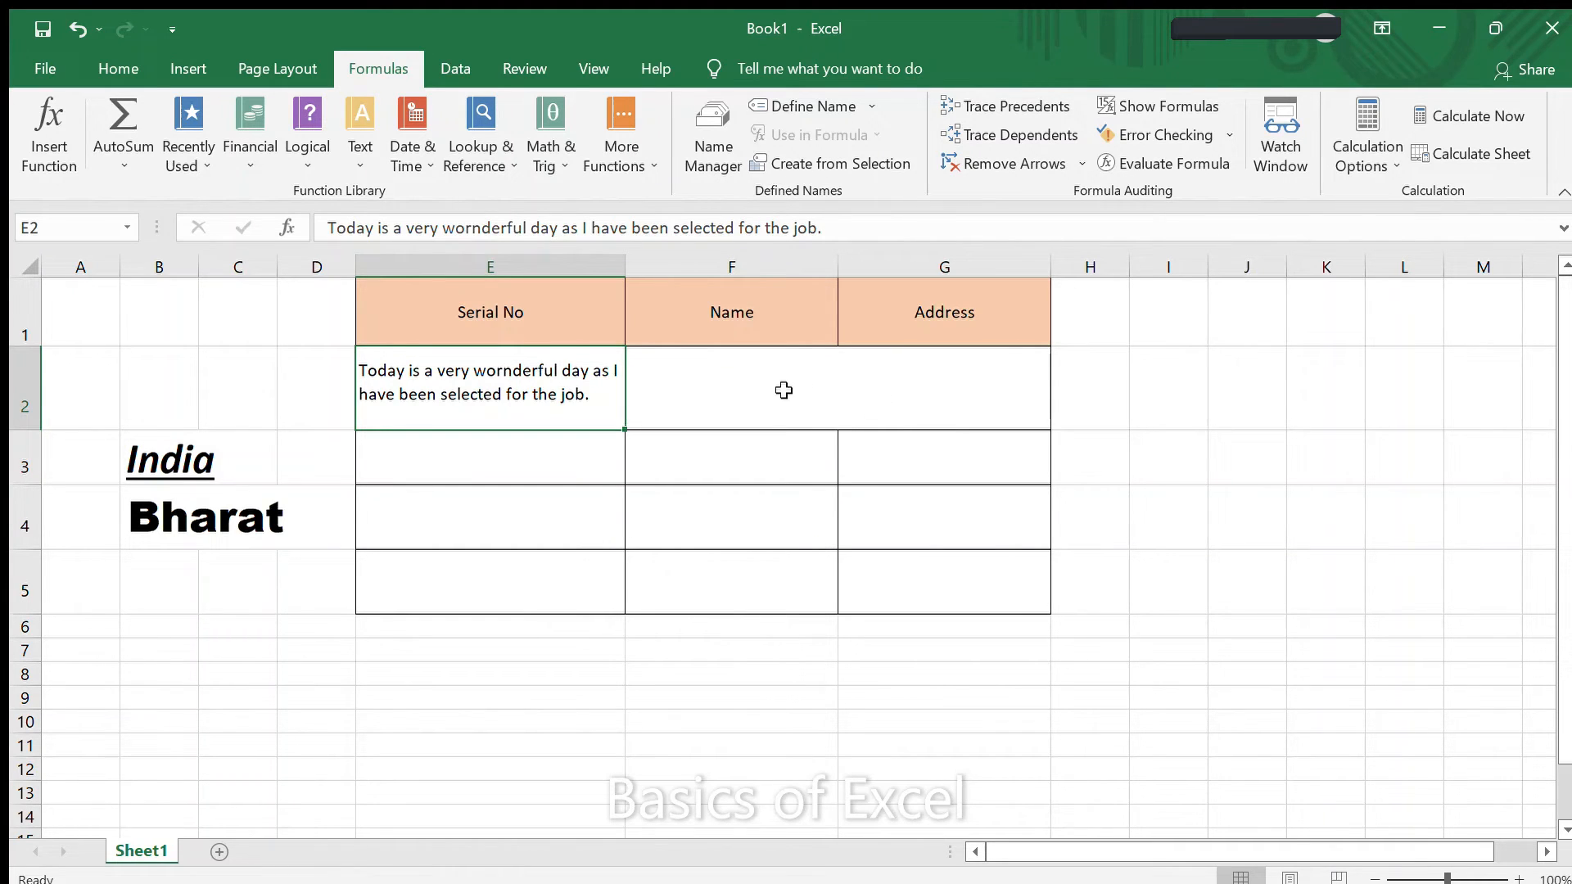
{"action": "left_click_drag", "start_coordinate": [778, 390], "coordinate": [786, 436]}
{"action": "left_click", "coordinate": [773, 461]}
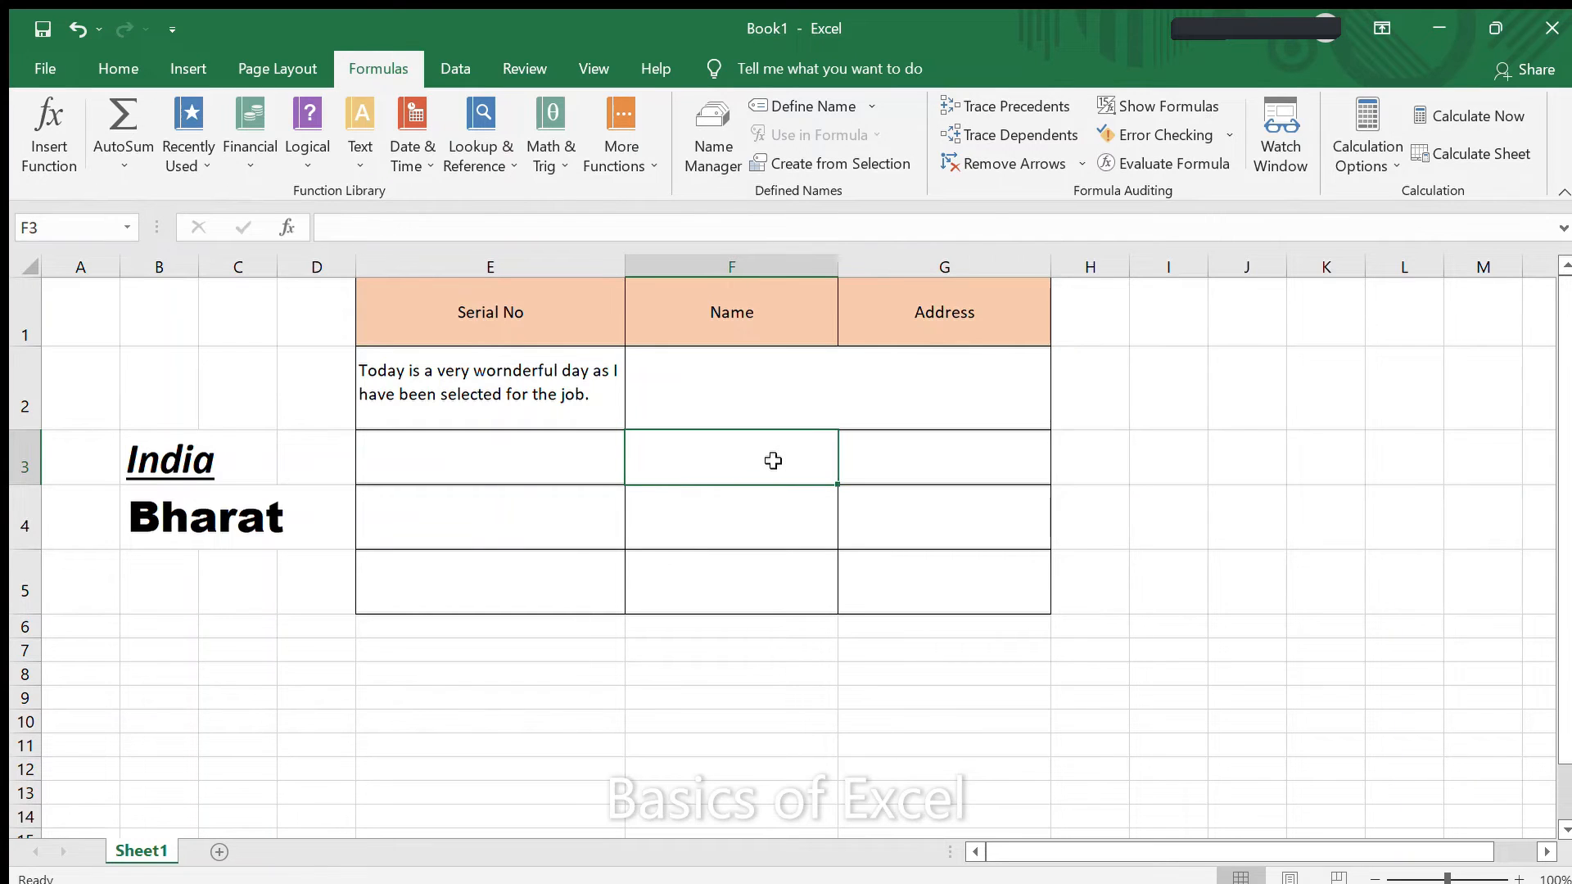
{"action": "left_click_drag", "start_coordinate": [168, 413], "coordinate": [180, 539]}
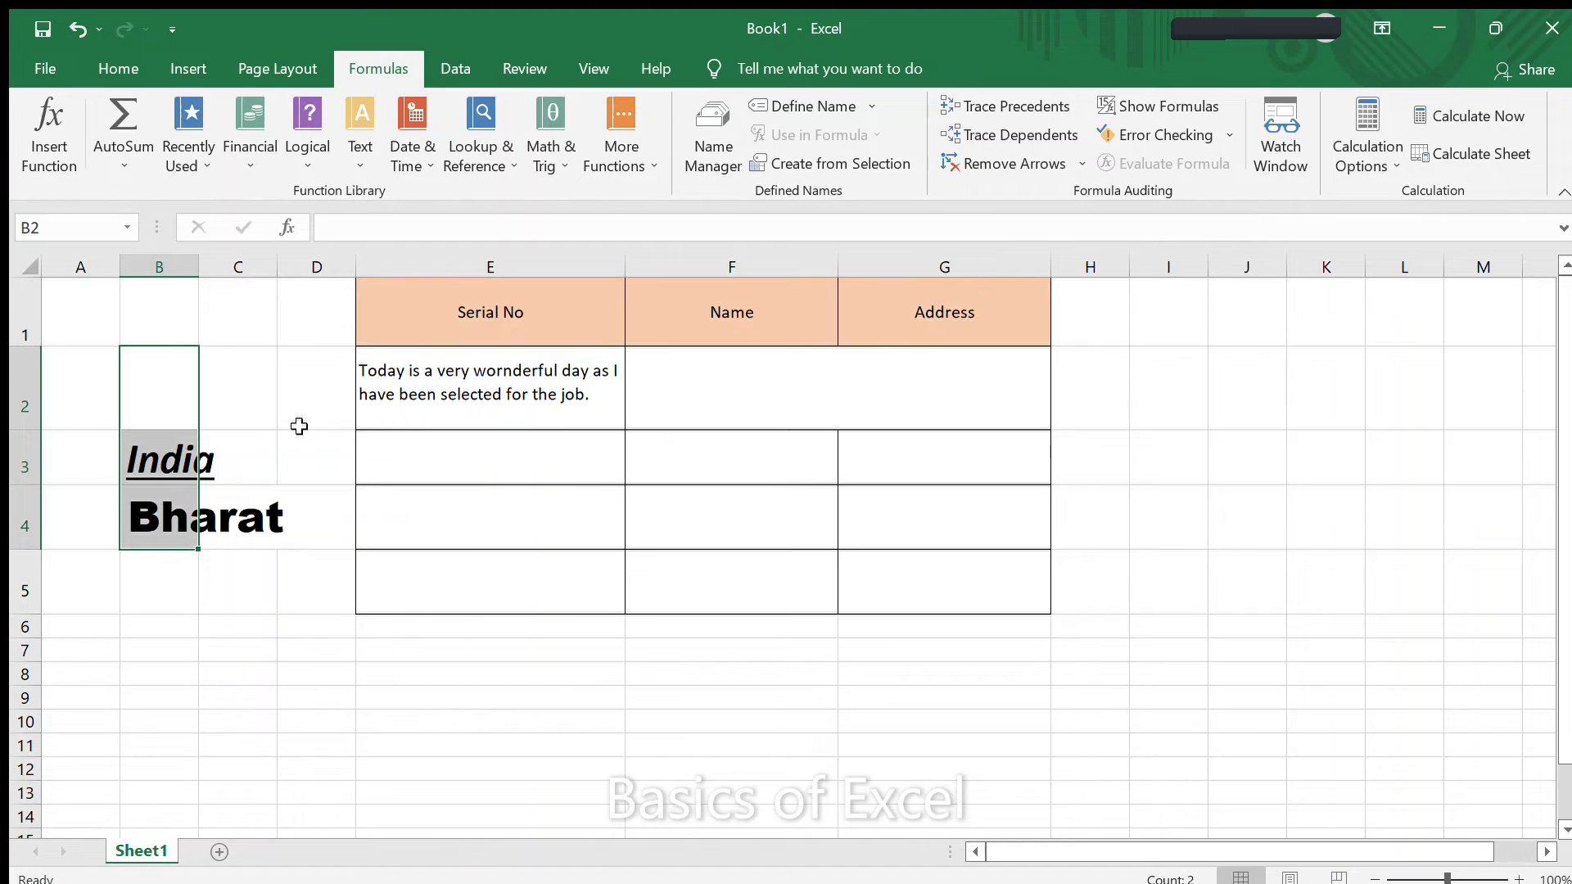
{"action": "left_click", "coordinate": [100, 421]}
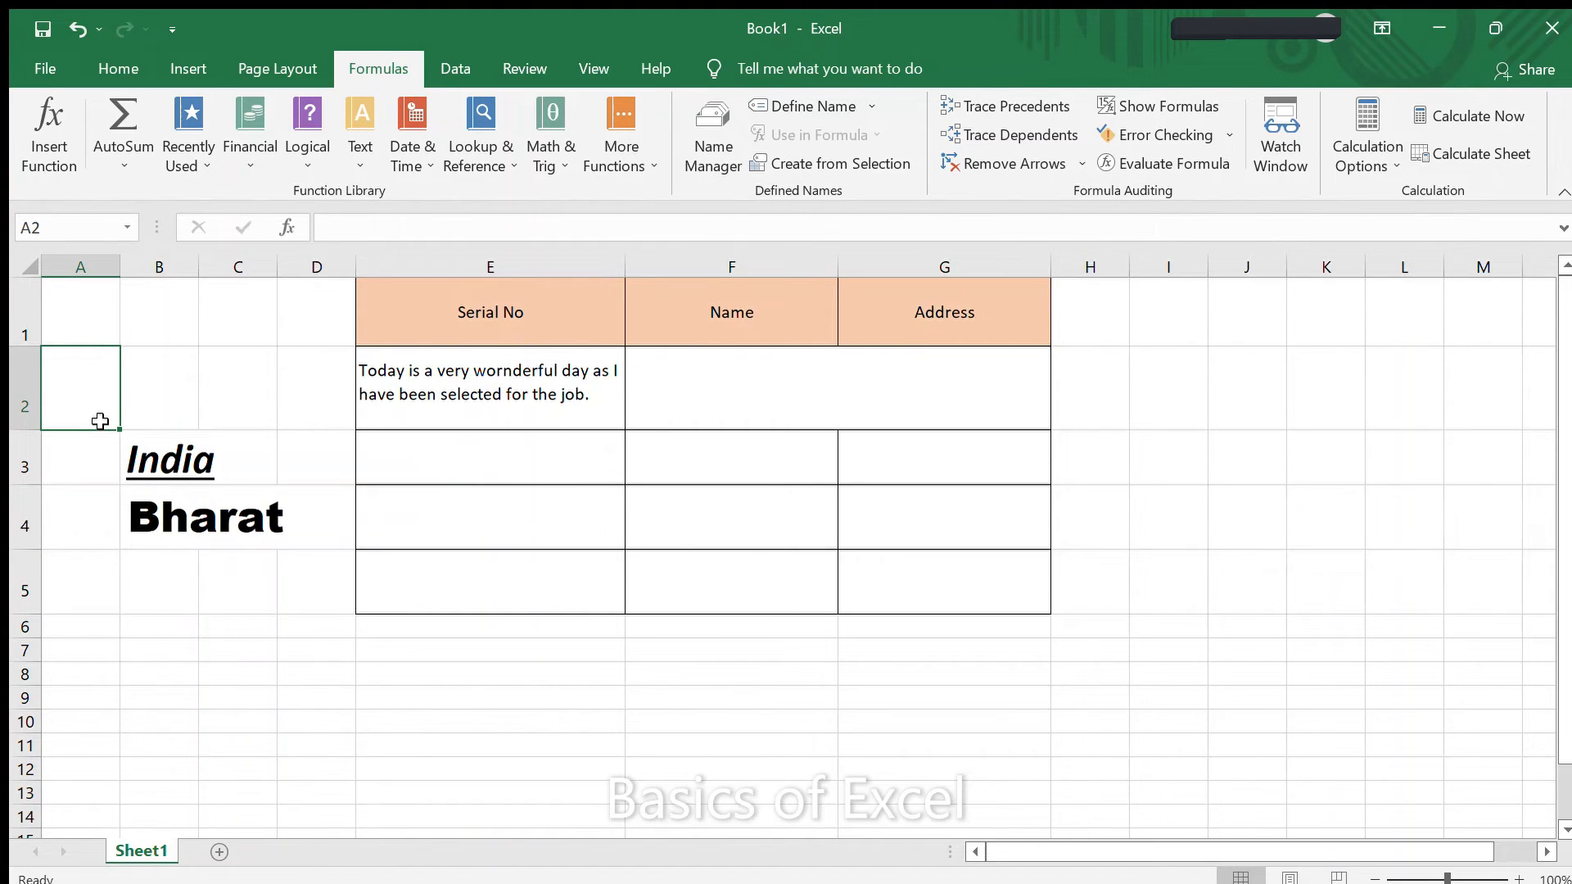
{"action": "left_click", "coordinate": [673, 395]}
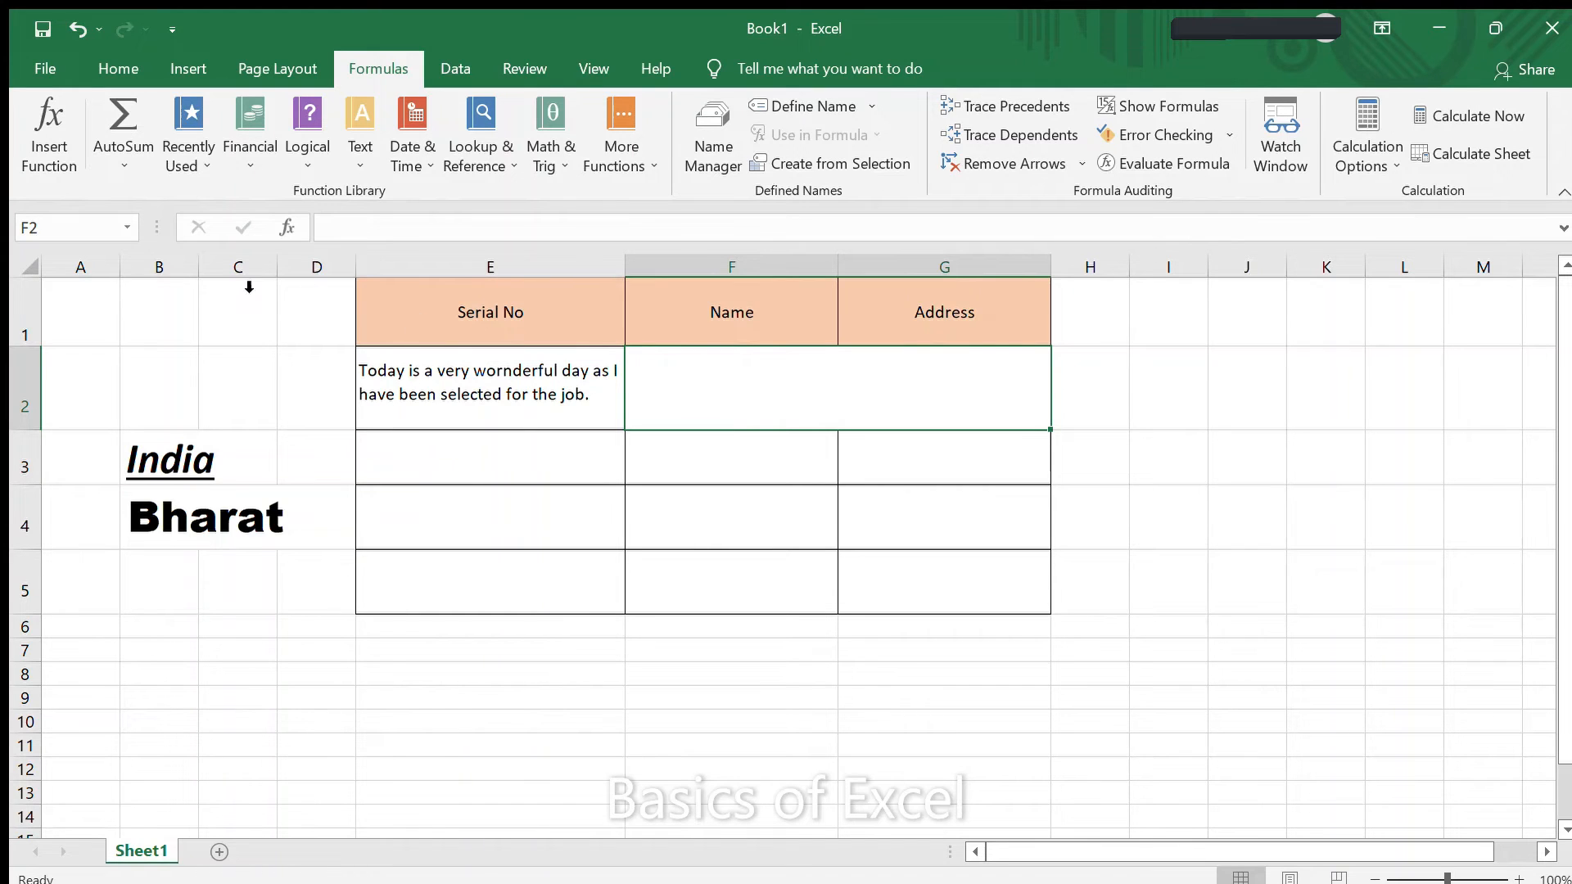
{"action": "left_click", "coordinate": [45, 161]}
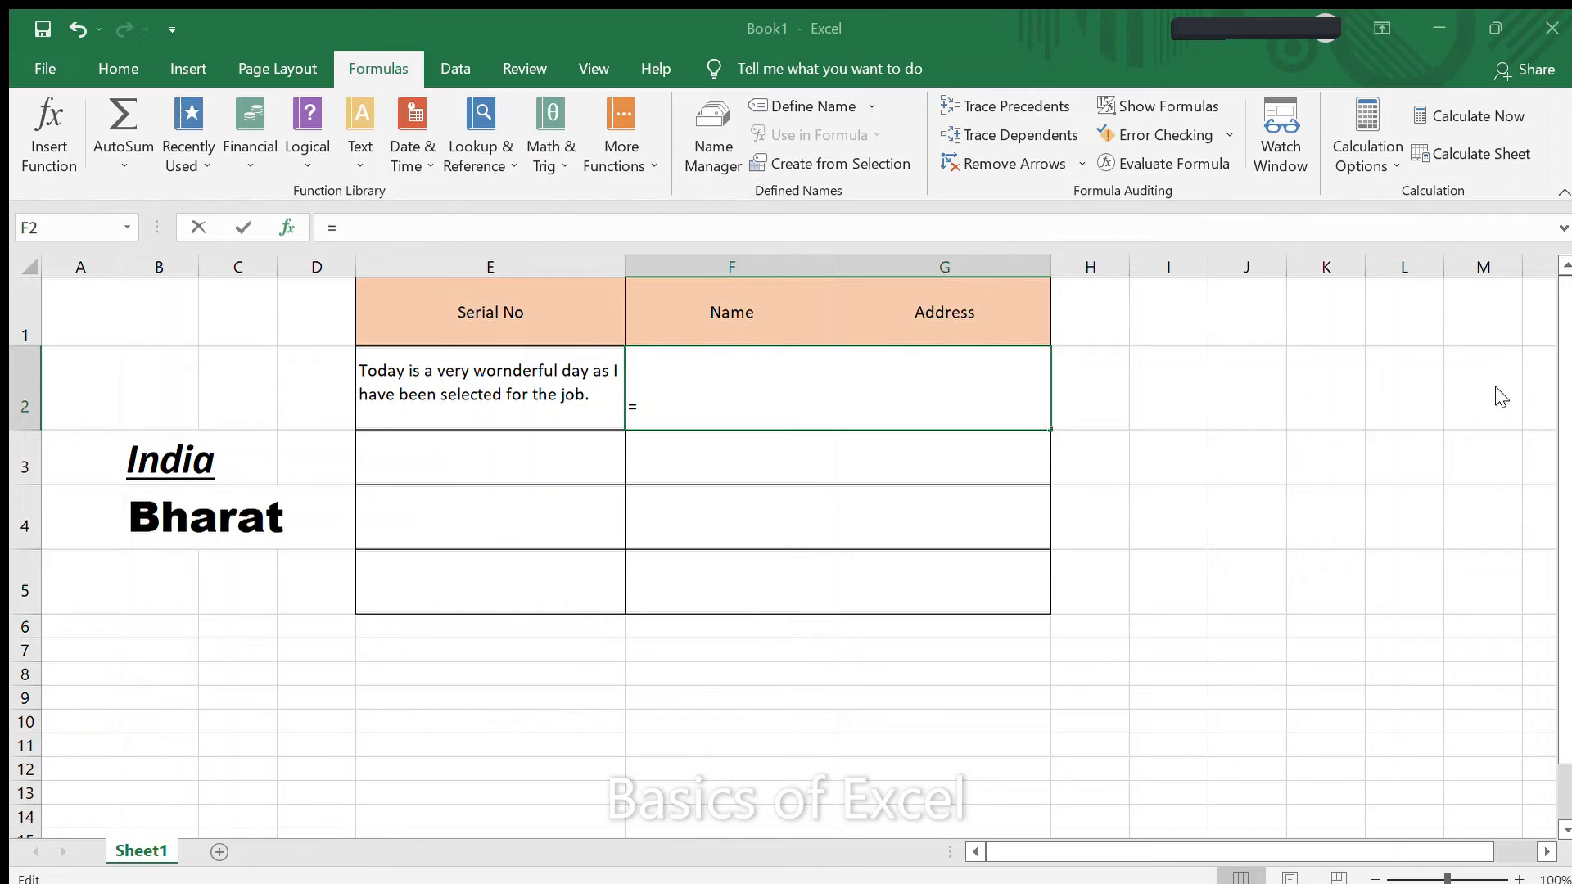
{"action": "key", "text": "Escape"}
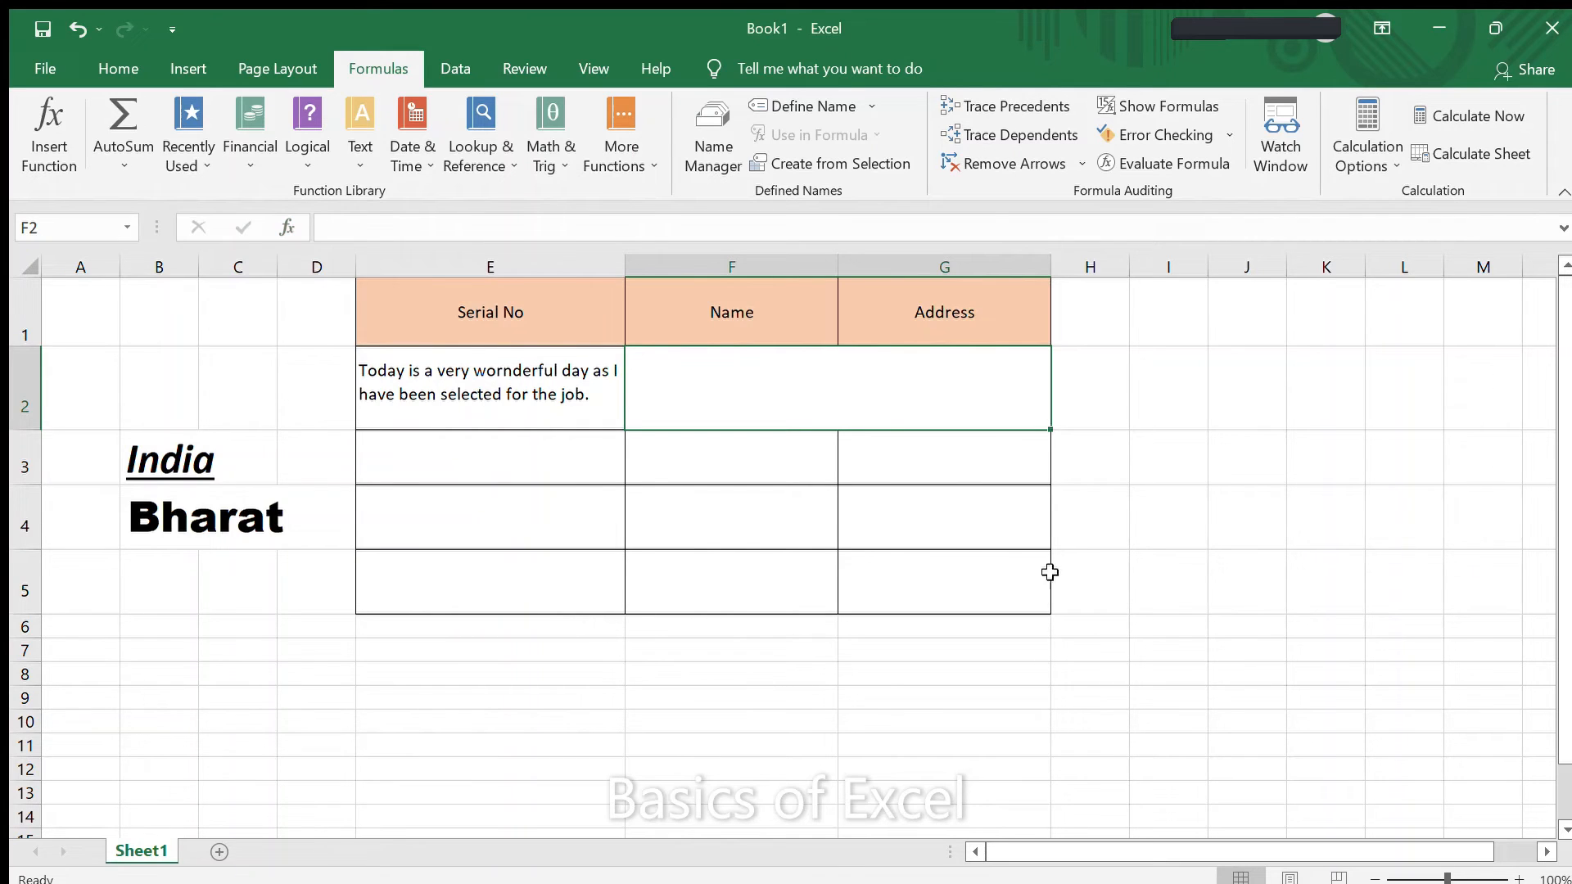
Step: Enter "Vlookup" in cell I3 and "Pivot" in cell I4
{"action": "left_click", "coordinate": [1122, 437]}
{"action": "key", "text": "Right"}
{"action": "type", "text": "Vl"}
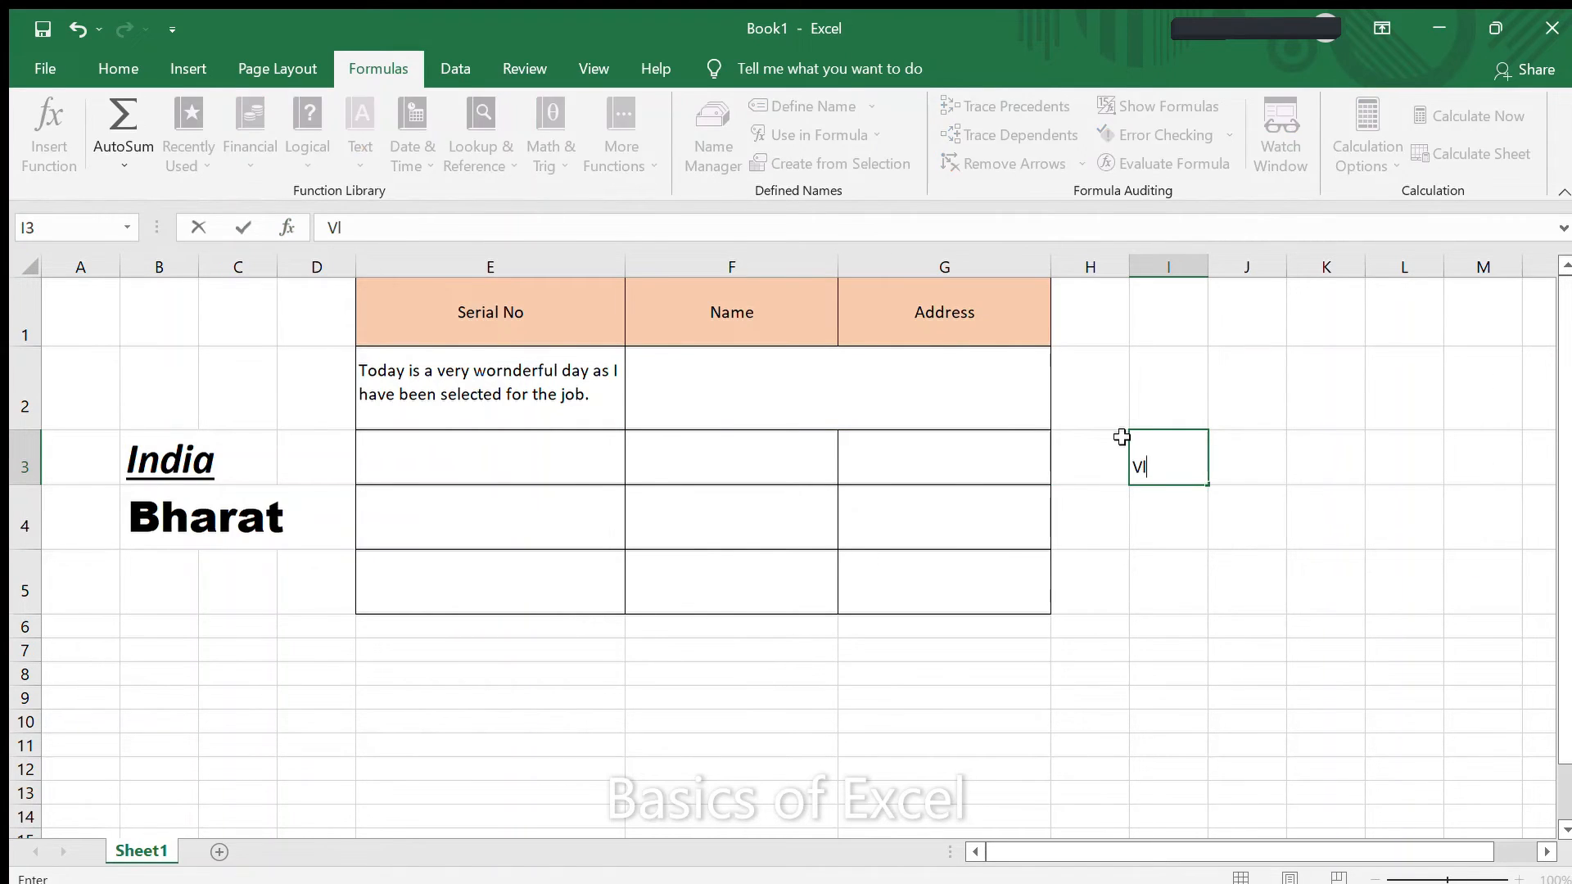
{"action": "type", "text": "ookup"}
{"action": "key", "text": "Return"}
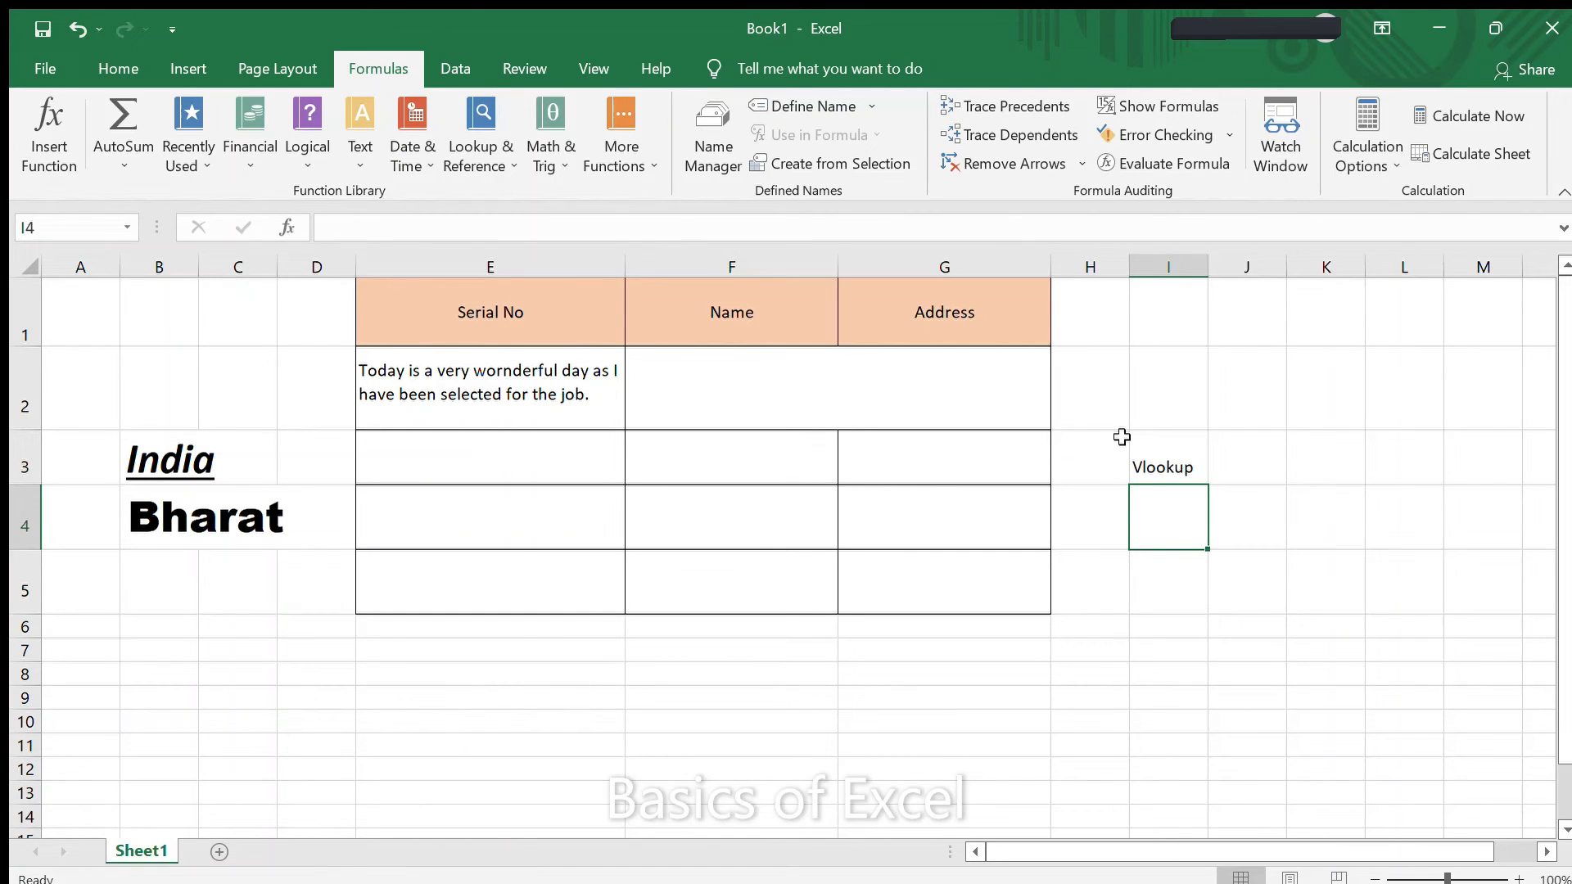
{"action": "type", "text": "Pivot"}
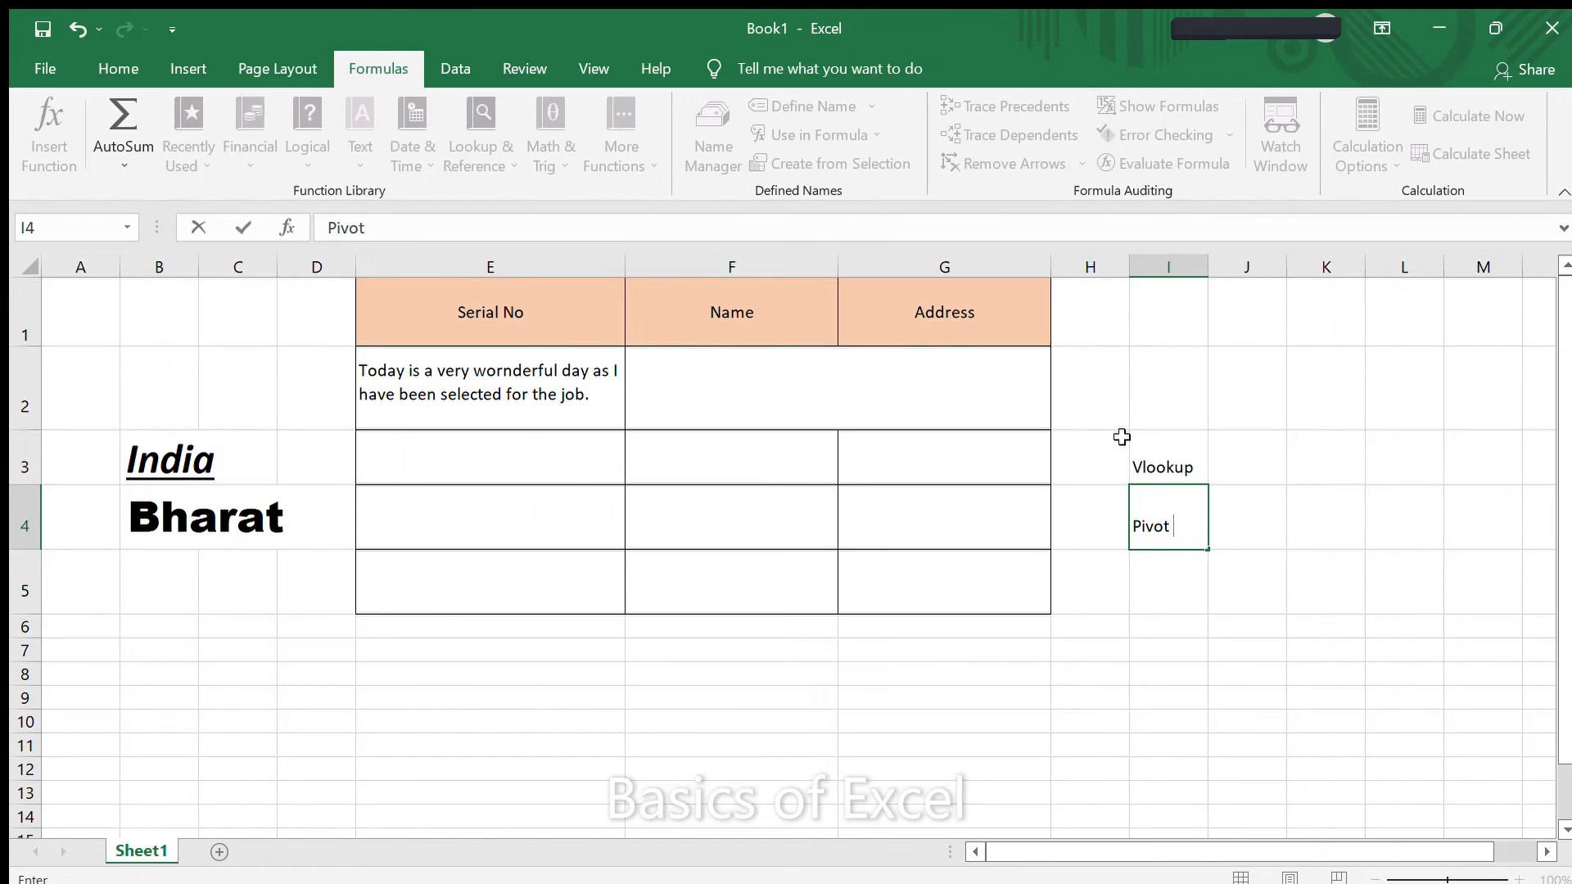
{"action": "key", "text": "Return"}
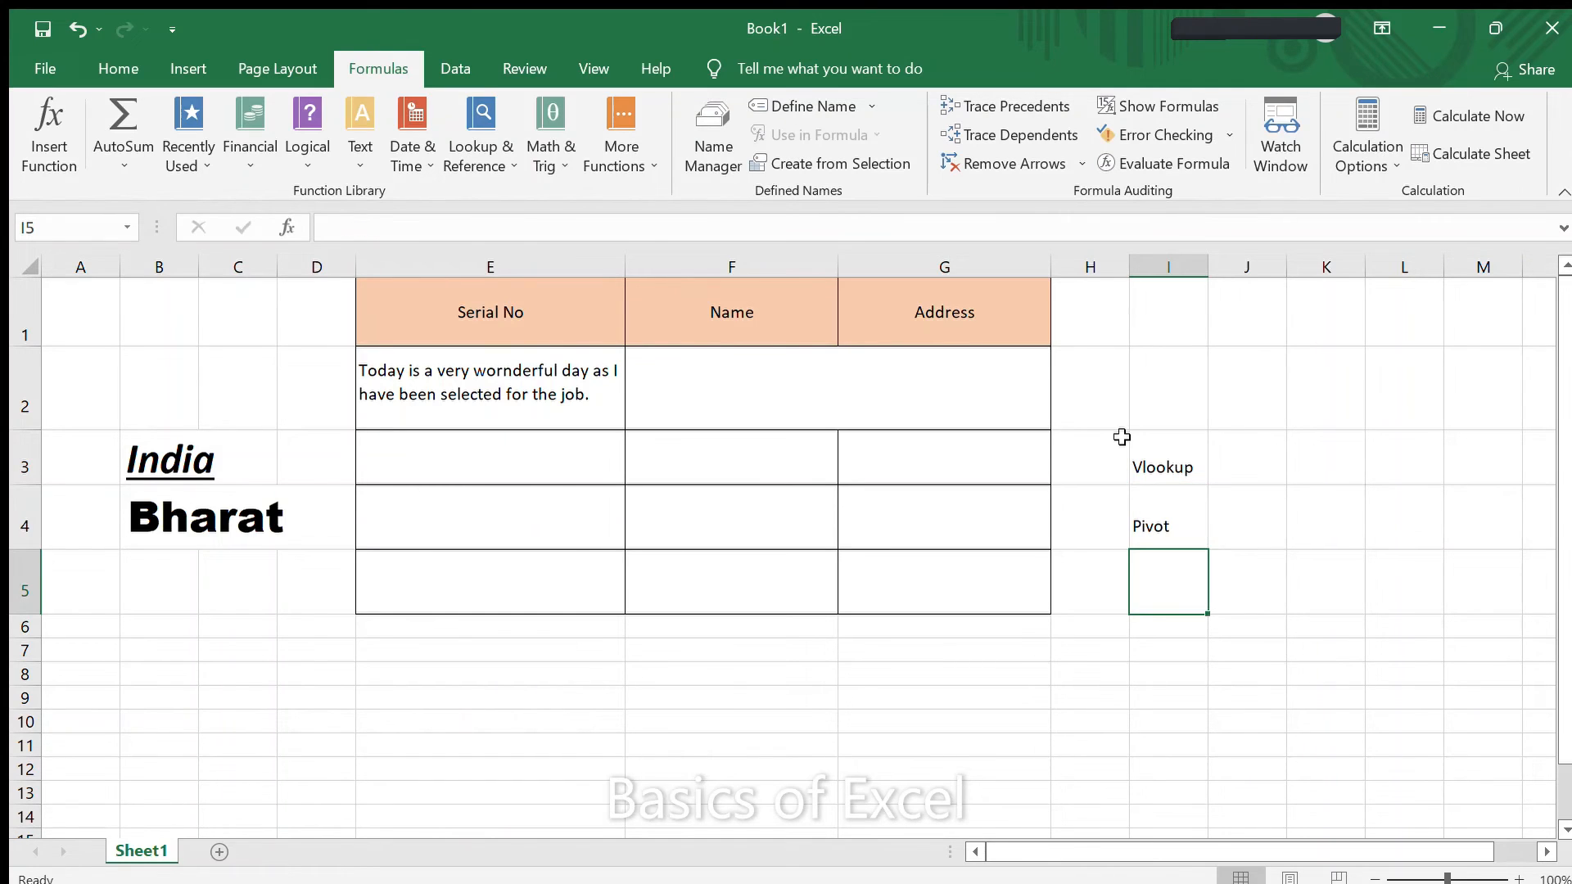
Step: Enter "Sumifs" in cell I5 and "Sumif" in cell J5
{"action": "type", "text": "S"}
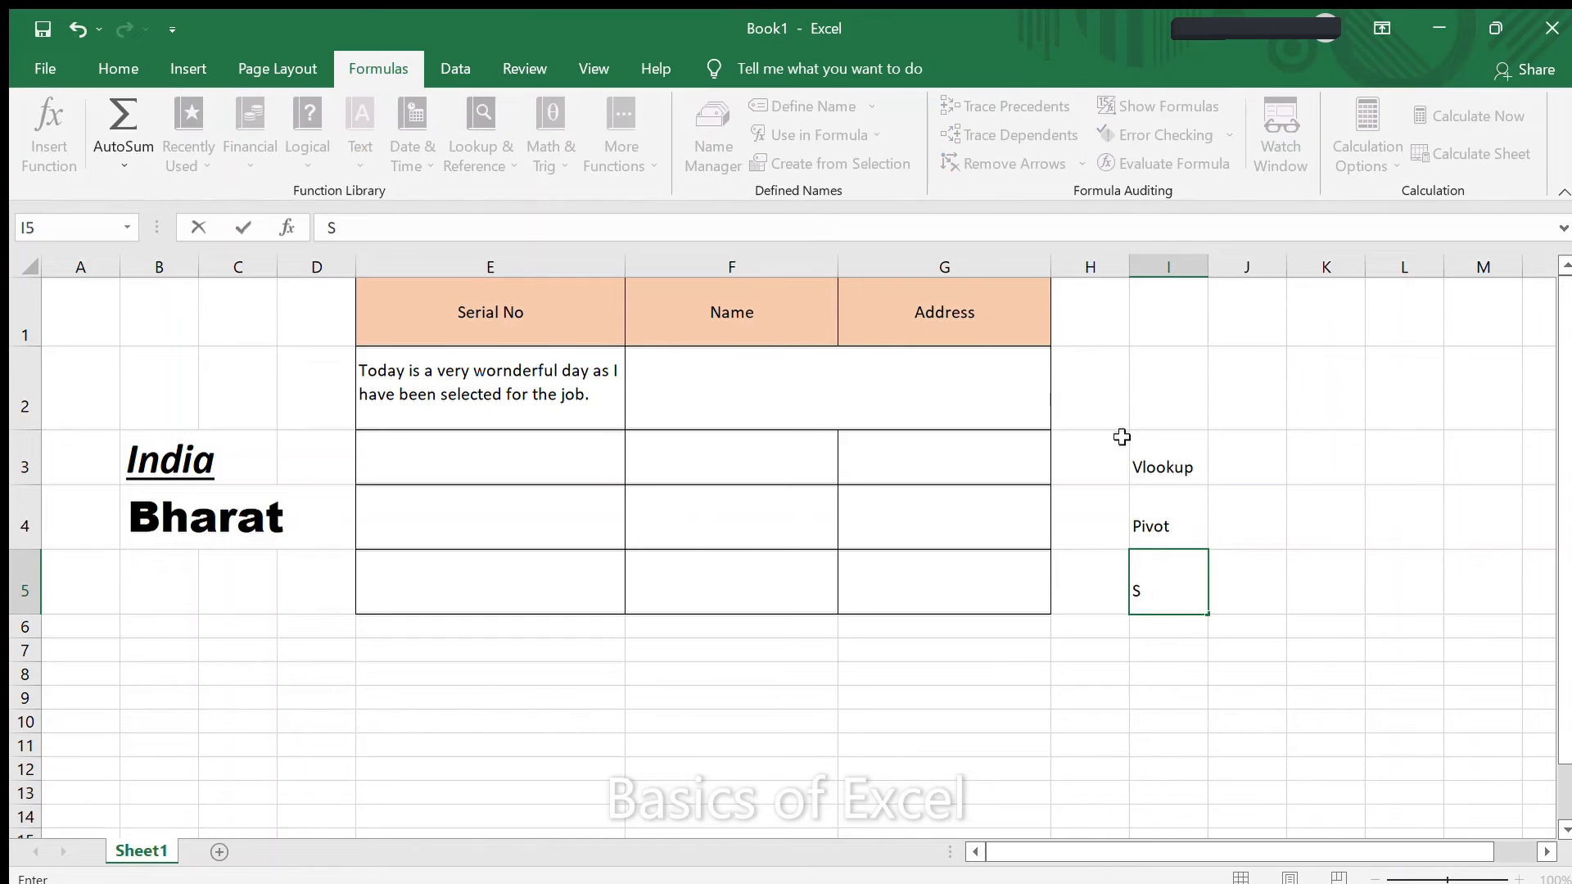
{"action": "type", "text": "un"}
{"action": "key", "text": "BackSpace"}
{"action": "type", "text": "mifs"}
{"action": "key", "text": "Tab"}
{"action": "type", "text": "Sumif"}
{"action": "key", "text": "Return"}
{"action": "key", "text": "Up"}
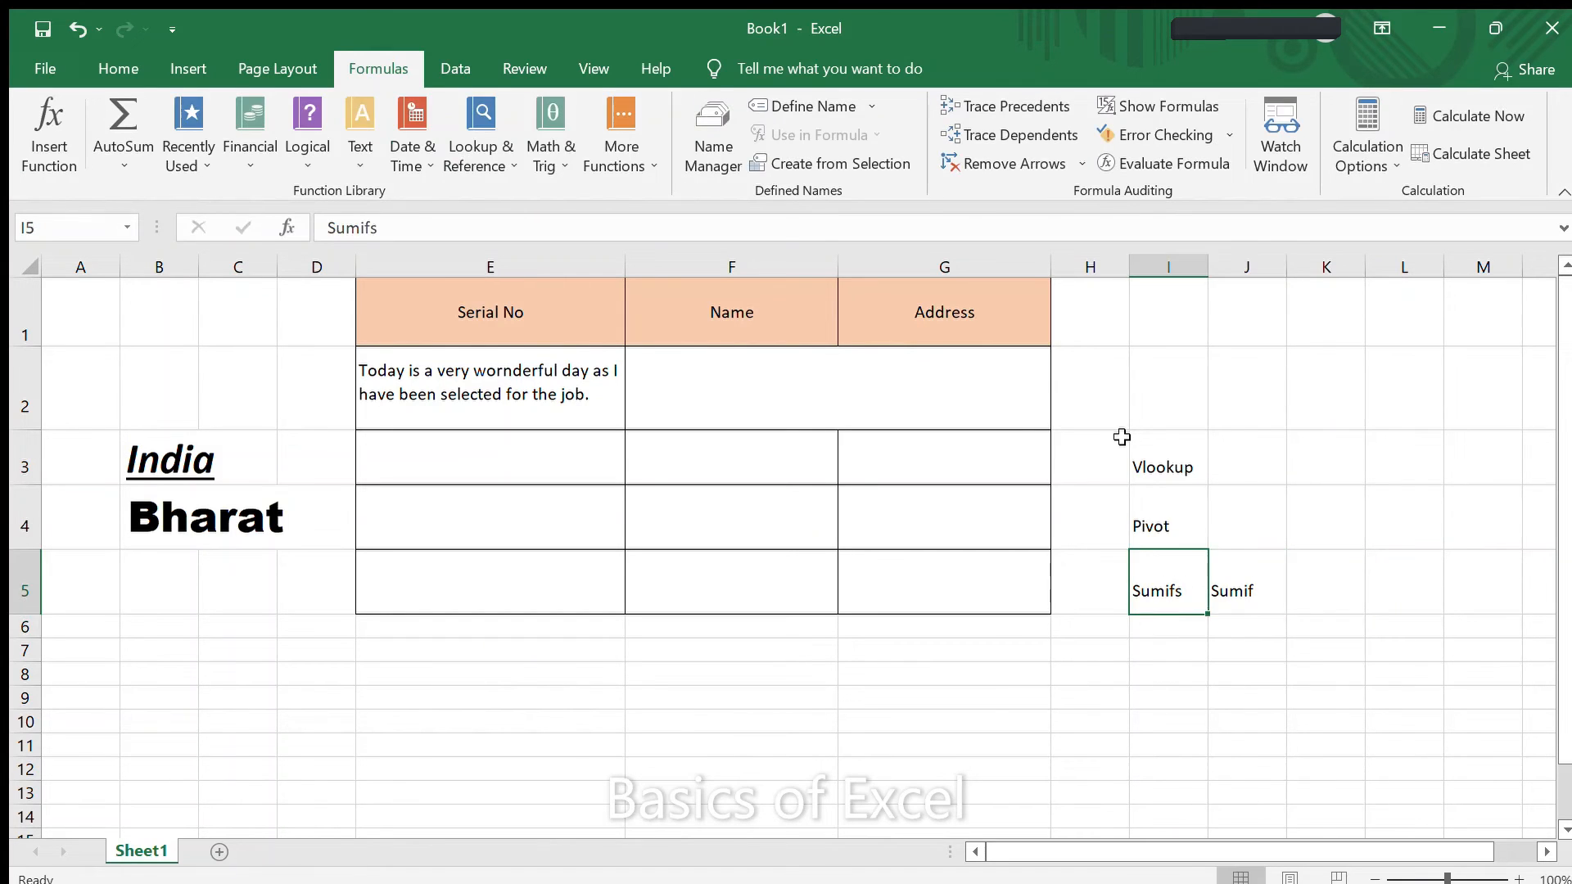
Step: Move the "Sumif" entry from cell J5 to cell I6, below "Sumifs"
{"action": "key", "text": "shift+Right"}
{"action": "key", "text": "shift+Left"}
{"action": "key", "text": "Down"}
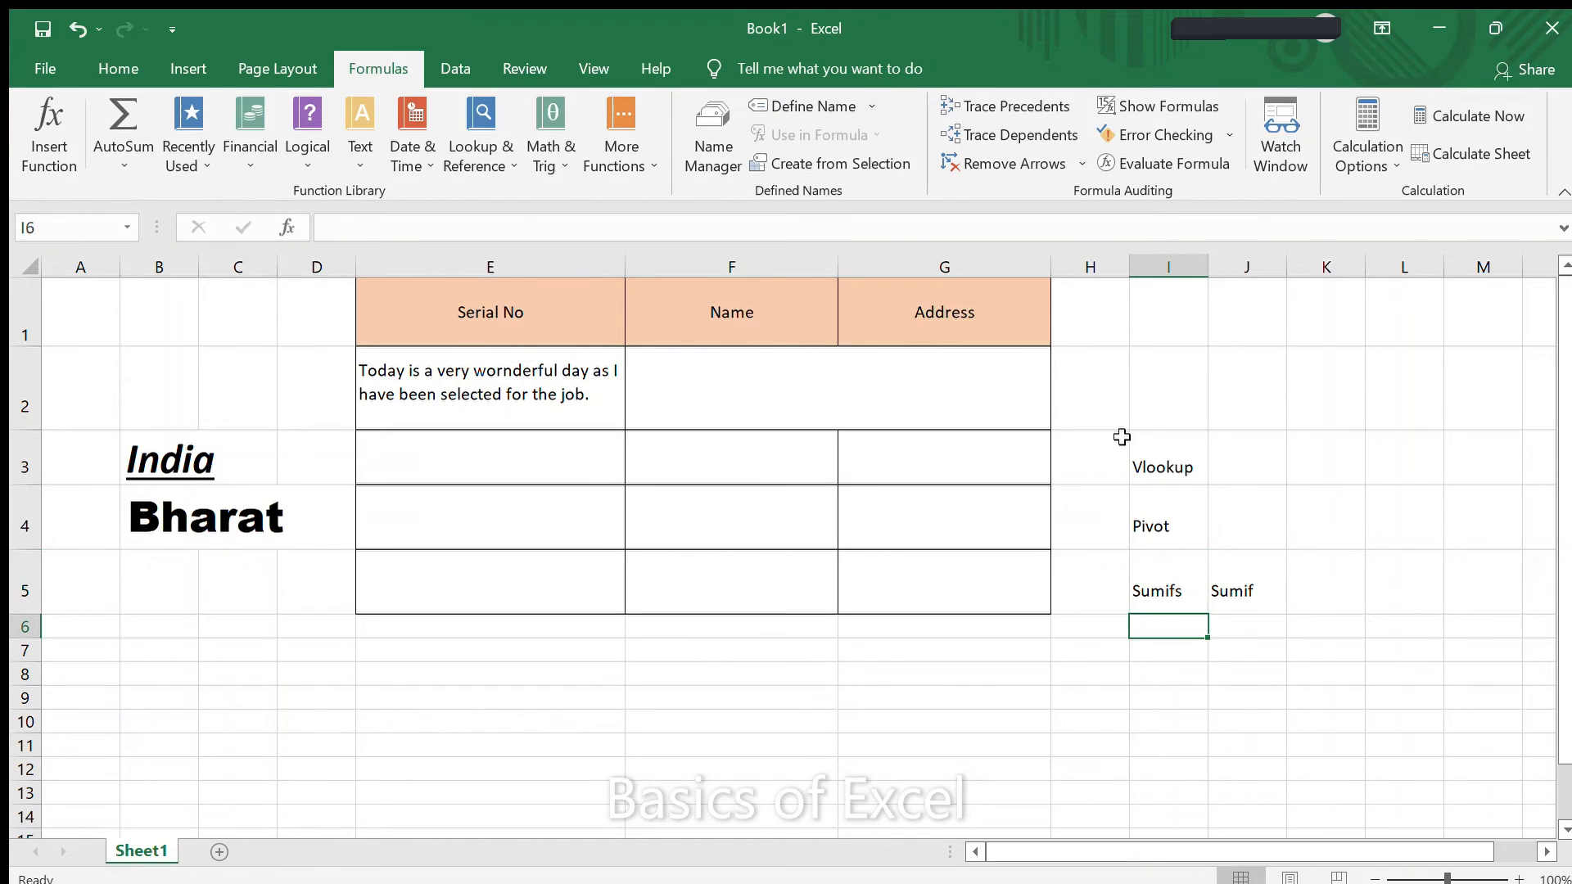
{"action": "key", "text": "Up"}
{"action": "key", "text": "Right"}
{"action": "key", "text": "ctrl+c"}
{"action": "key", "text": "Left"}
{"action": "key", "text": "Down"}
{"action": "key", "text": "Return"}
Step: Enter "Multiple" in cell J5 beside Sumifs and "Single" in cell J6 beside Sumif
{"action": "key", "text": "Up"}
{"action": "key", "text": "Right"}
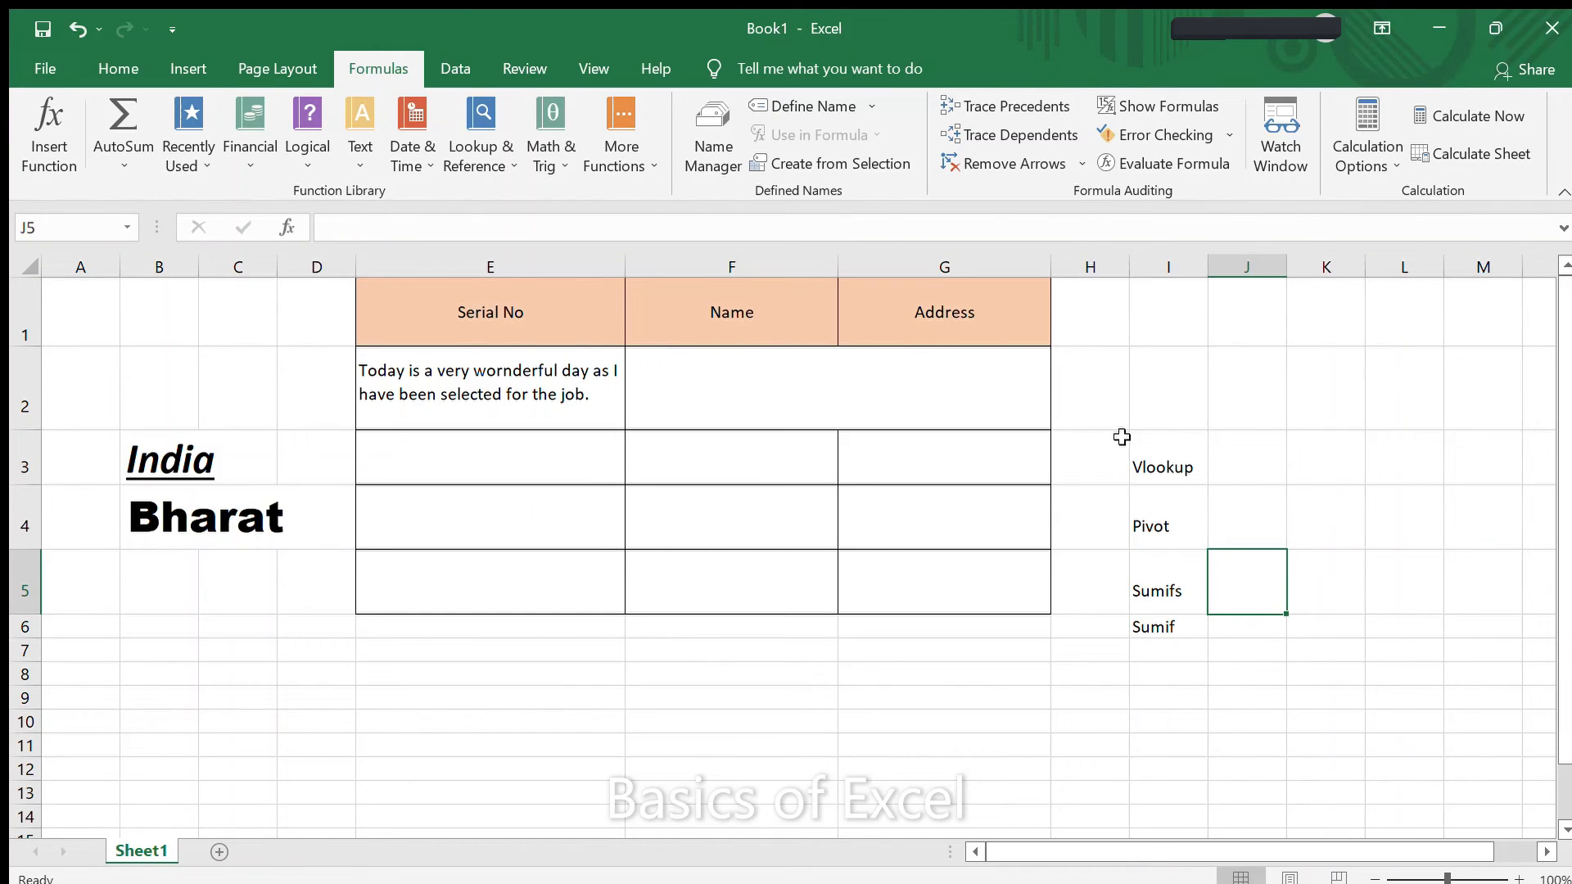
{"action": "type", "text": "Multiple"}
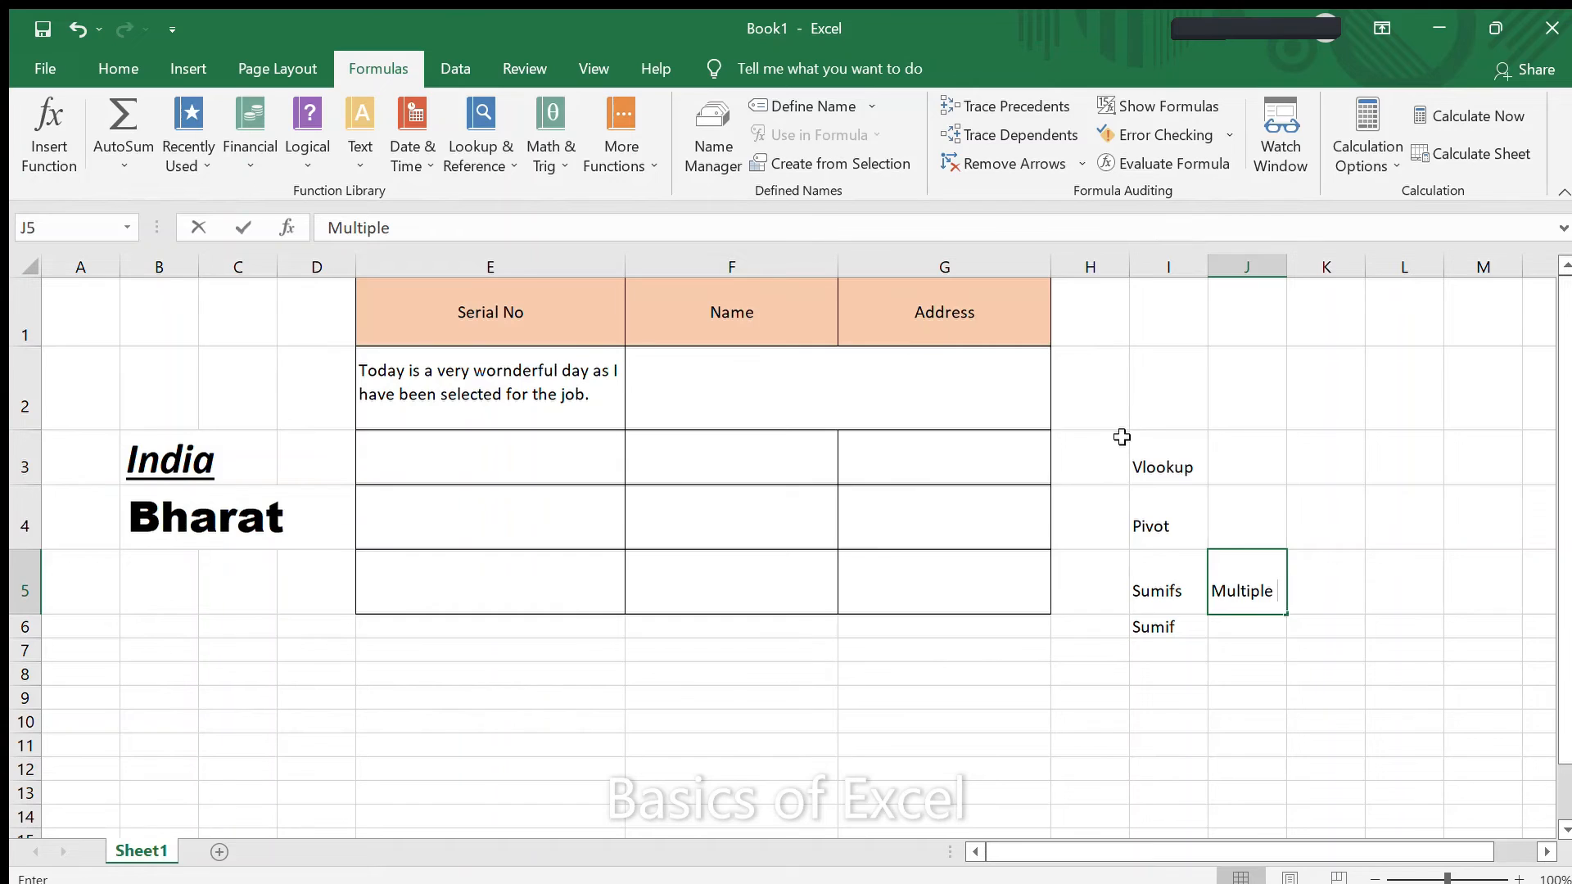
{"action": "key", "text": "Return"}
{"action": "type", "text": "Single"}
{"action": "key", "text": "Return"}
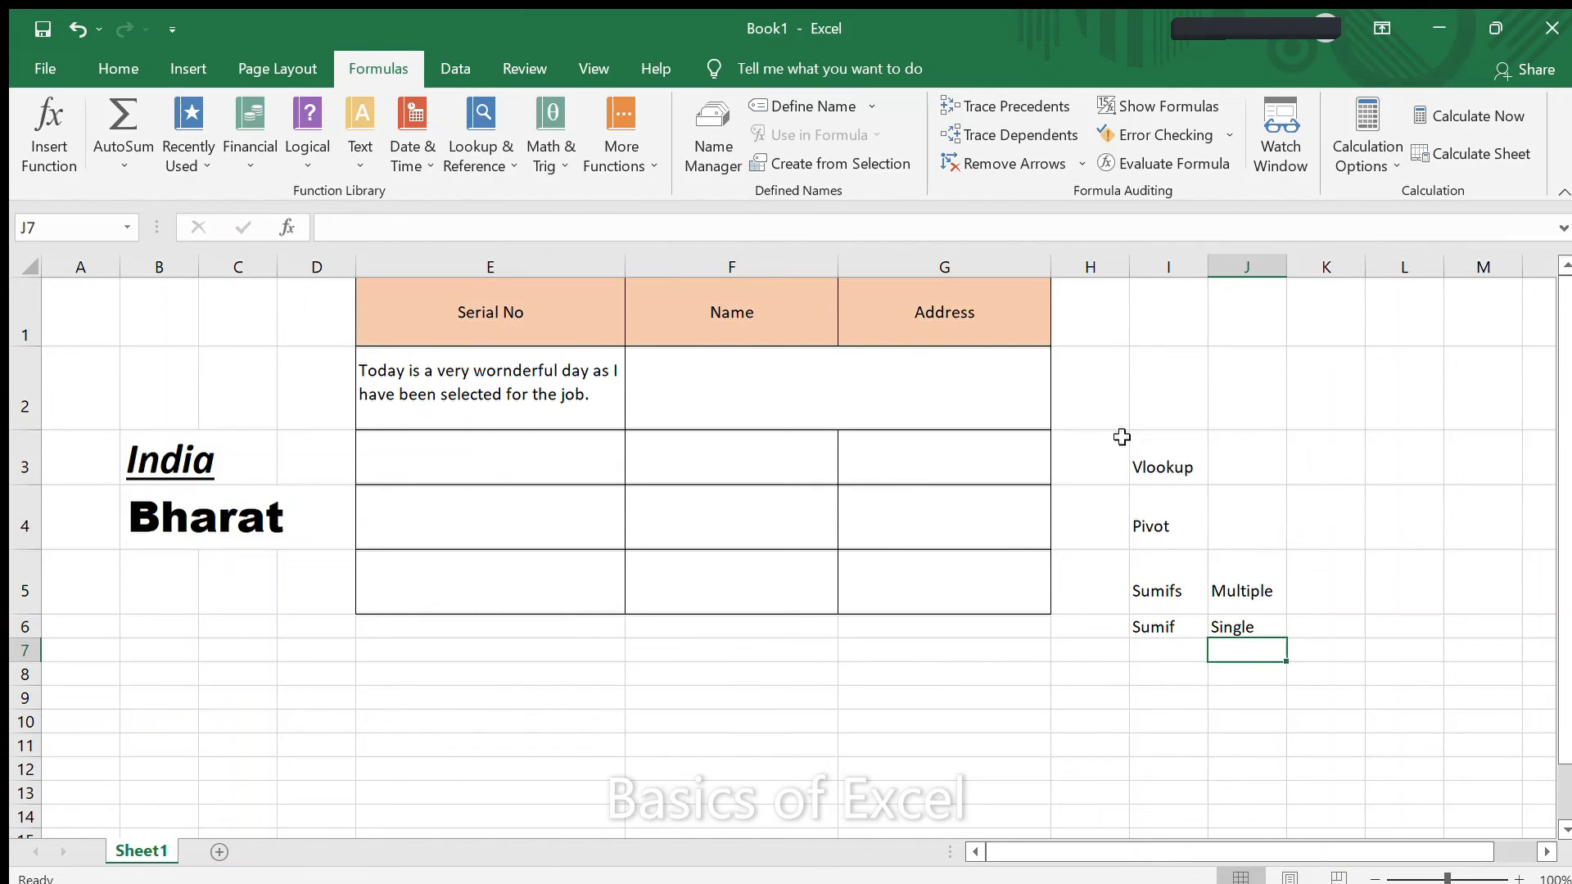
Step: Enter "Countif" in cells I7 and I8, and "Multiple" in cell J8
{"action": "key", "text": "Left"}
{"action": "type", "text": "Countif"}
{"action": "key", "text": "Return"}
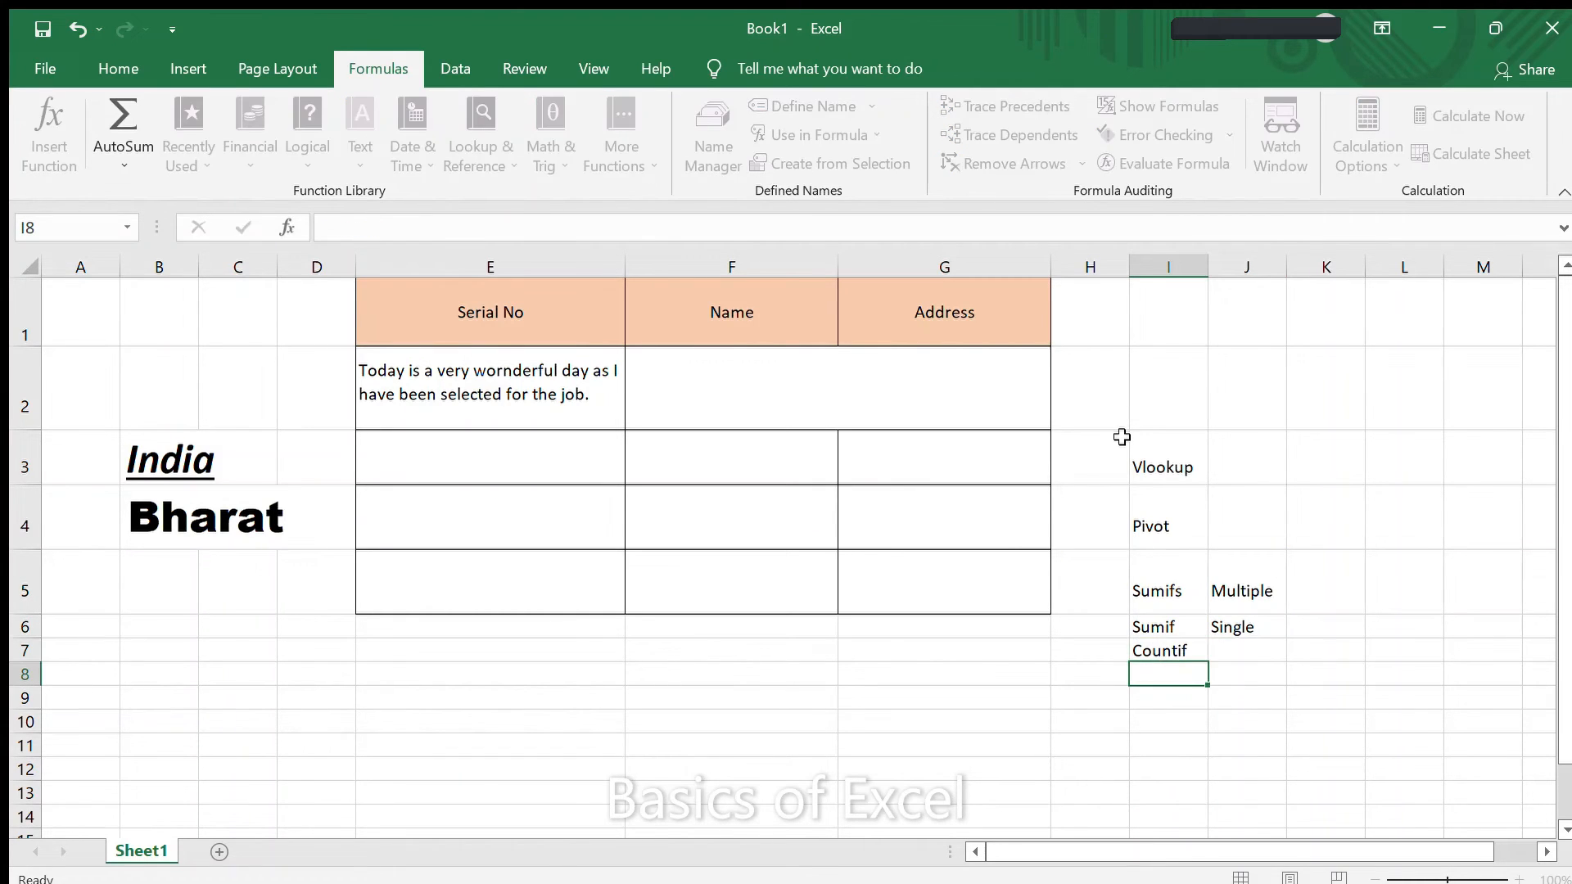
{"action": "type", "text": "Countif"}
{"action": "key", "text": "Tab"}
{"action": "type", "text": "Mu"}
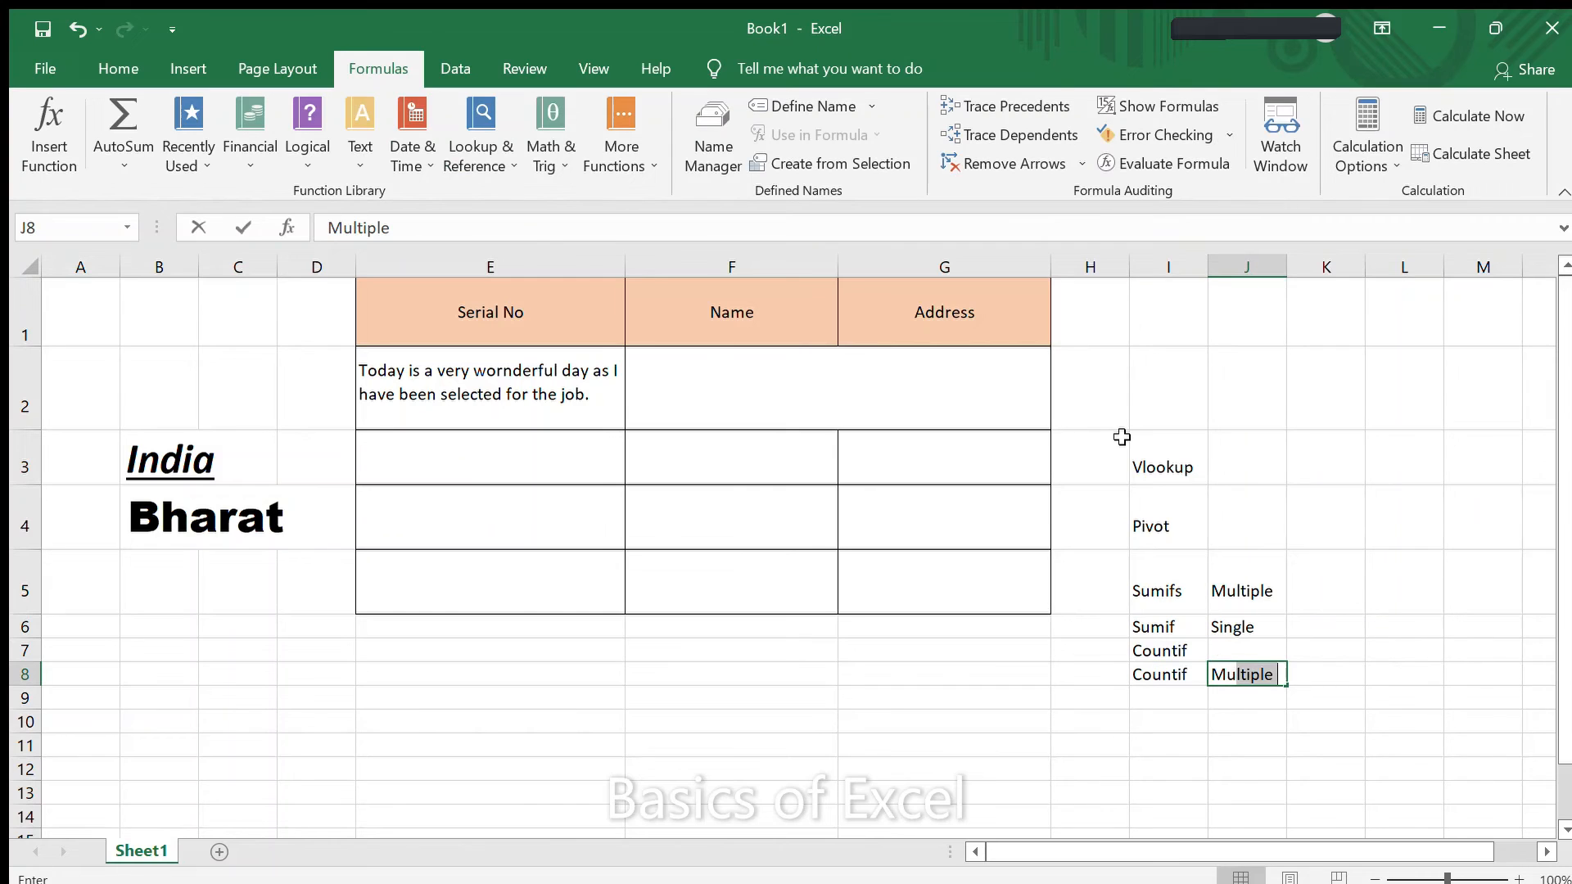
{"action": "type", "text": "l"}
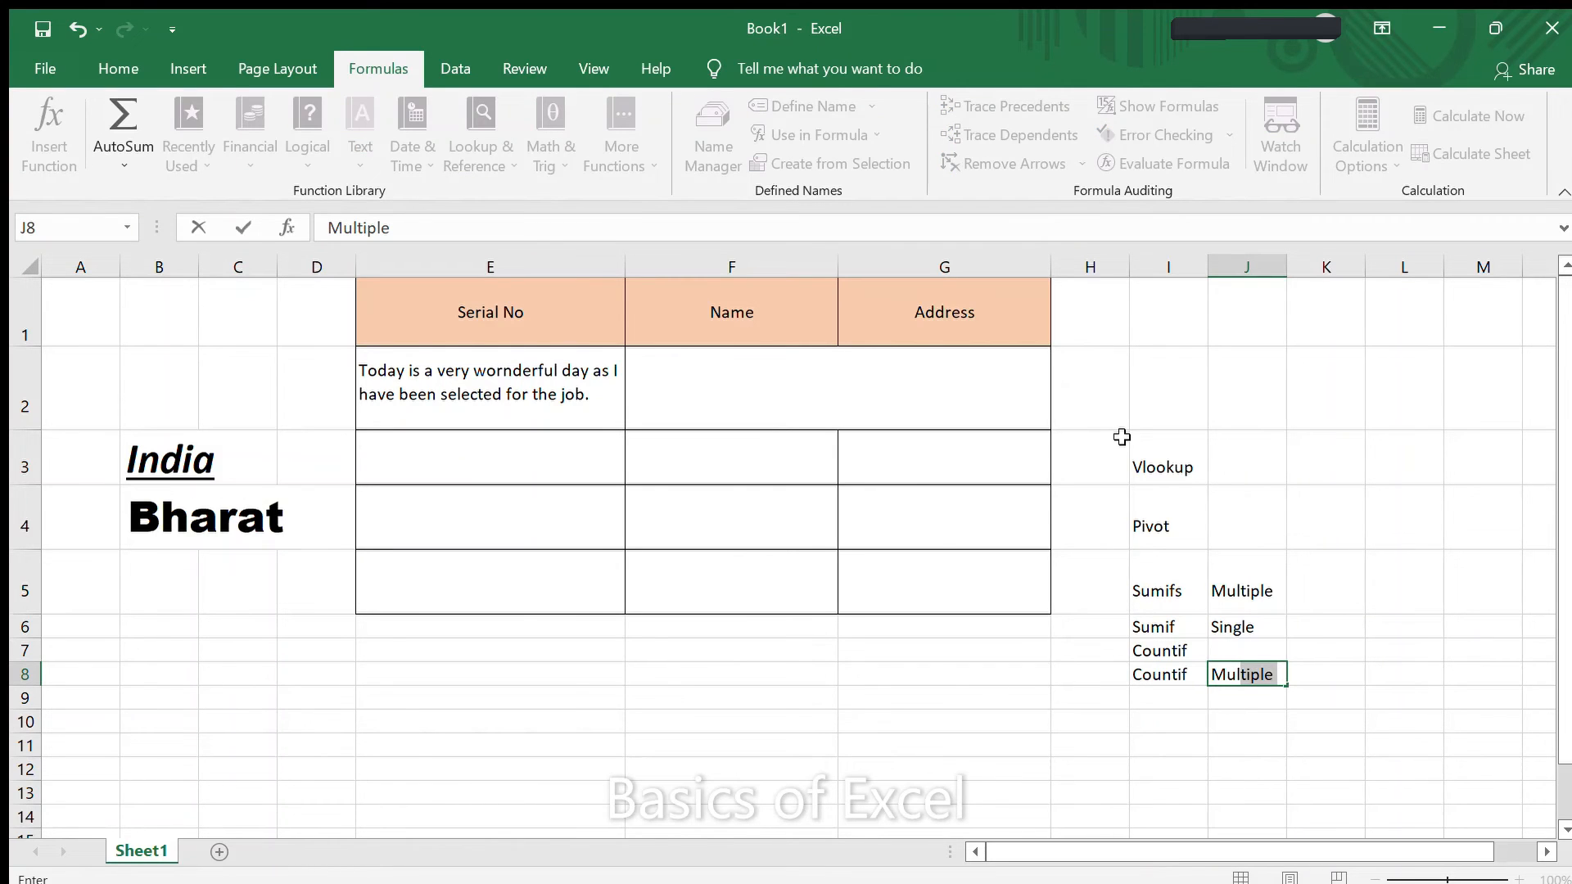
{"action": "key", "text": "Return"}
Step: Change the entry in cell I8 to "Countifs"
{"action": "key", "text": "Up"}
{"action": "key", "text": "Left"}
{"action": "key", "text": "Right"}
{"action": "key", "text": "F2"}
{"action": "type", "text": "s"}
{"action": "key", "text": "Return"}
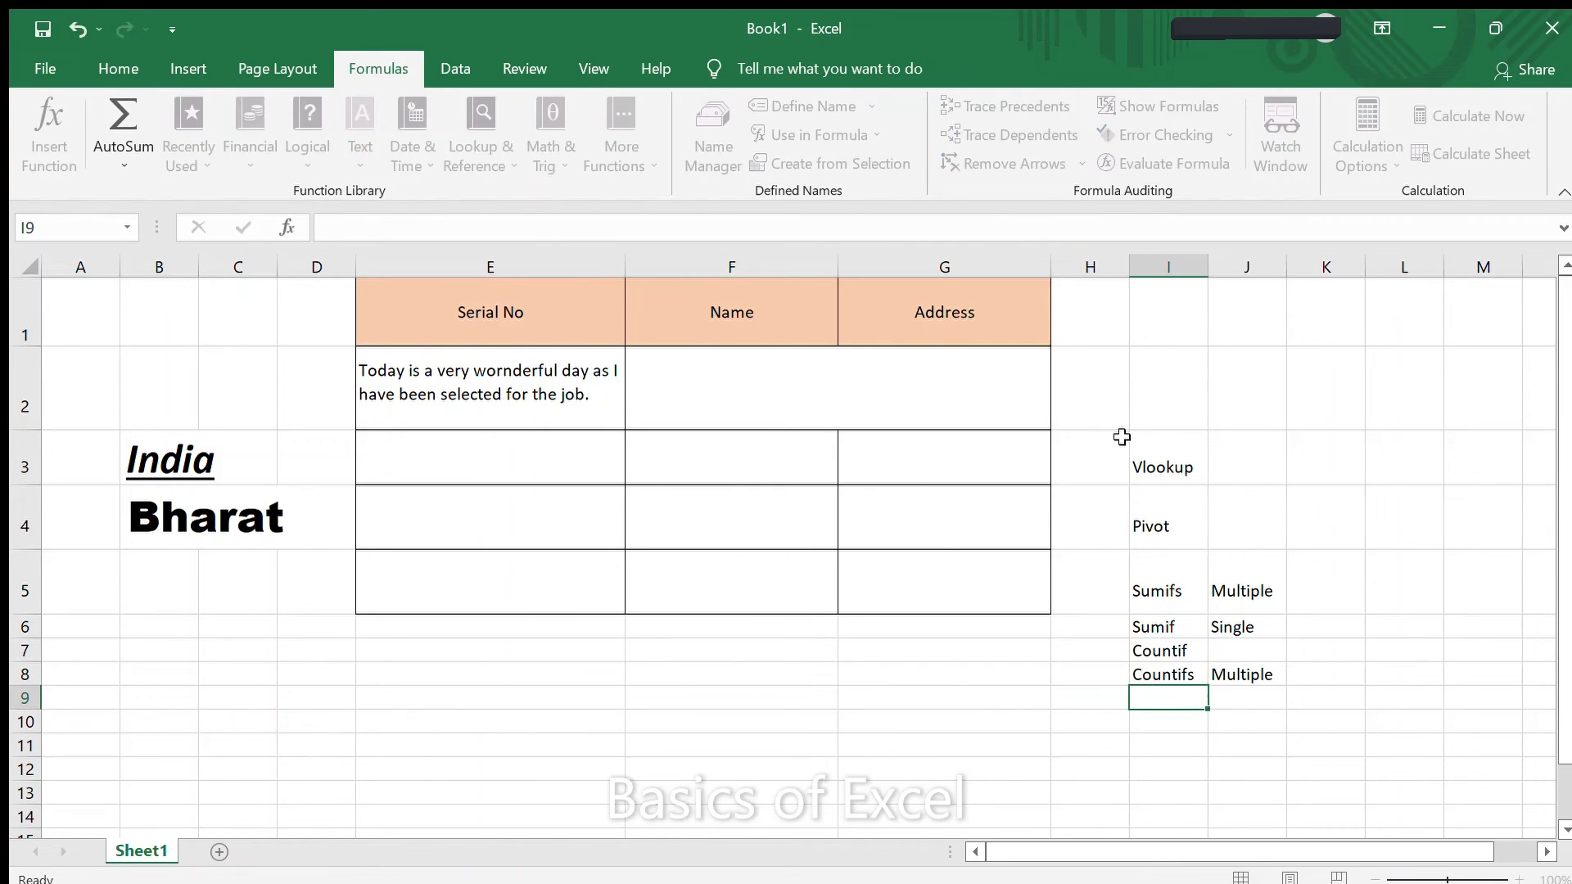
Step: Enter "Single" in cell J7 beside Countif
{"action": "key", "text": "Up"}
{"action": "key", "text": "Up"}
{"action": "key", "text": "Right"}
{"action": "type", "text": "S"}
{"action": "key", "text": "Return"}
Step: Enter "Concatinate" in cell I9 and "IF" in cell I10 of the function list
{"action": "key", "text": "Left"}
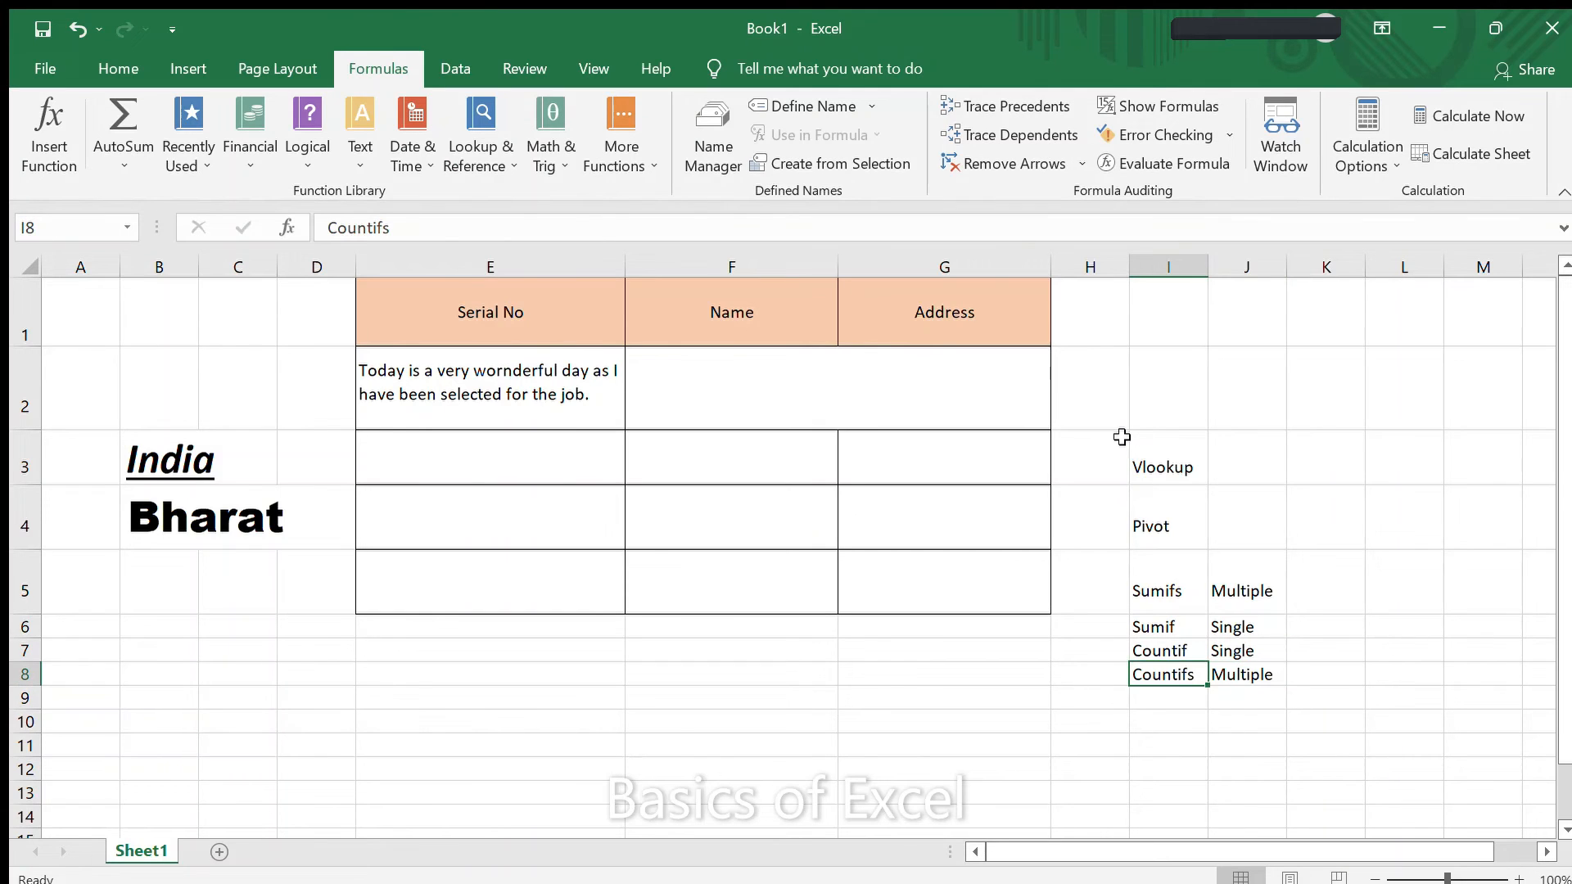
{"action": "key", "text": "Down"}
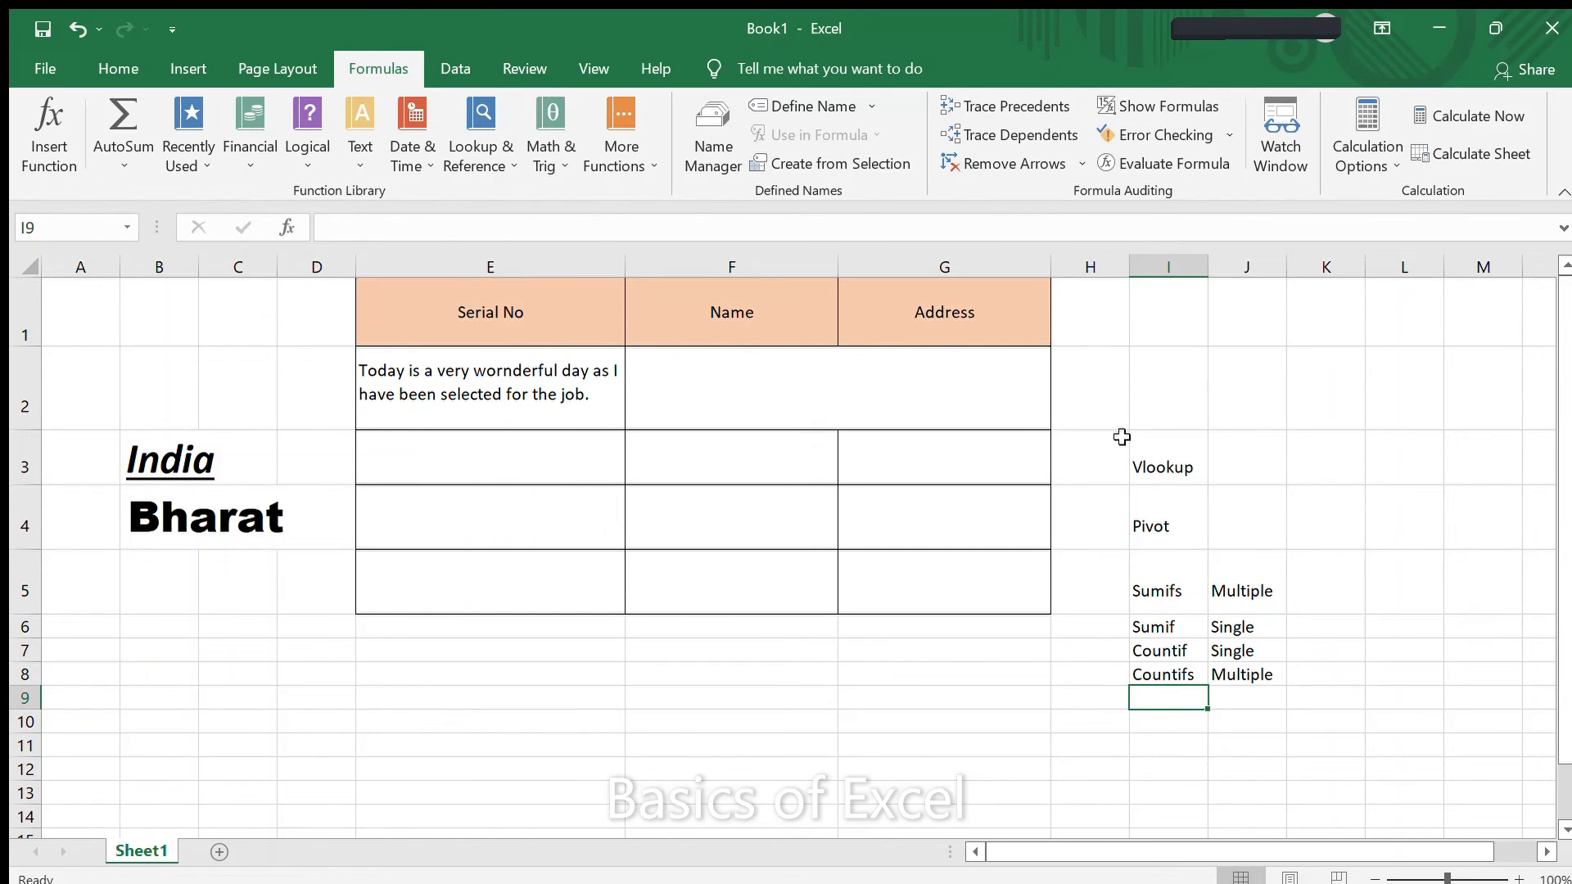
{"action": "type", "text": "COncatinate"}
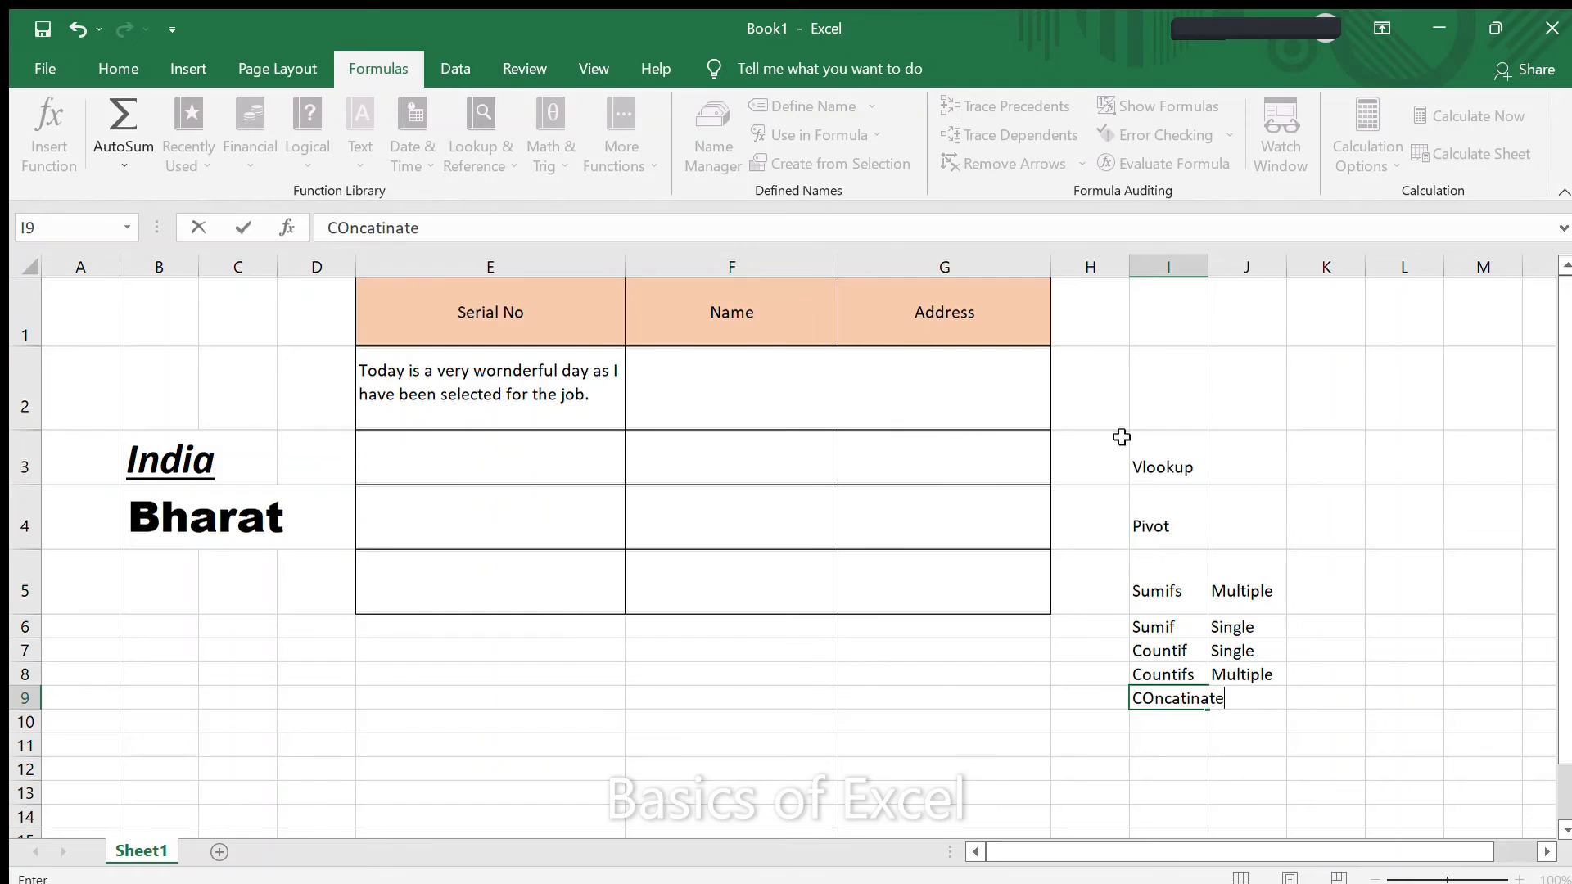
{"action": "key", "text": "Return"}
{"action": "type", "text": "IF"}
{"action": "key", "text": "Return"}
Step: Enter "Average" in cell I11 below IF
{"action": "type", "text": "Avg"}
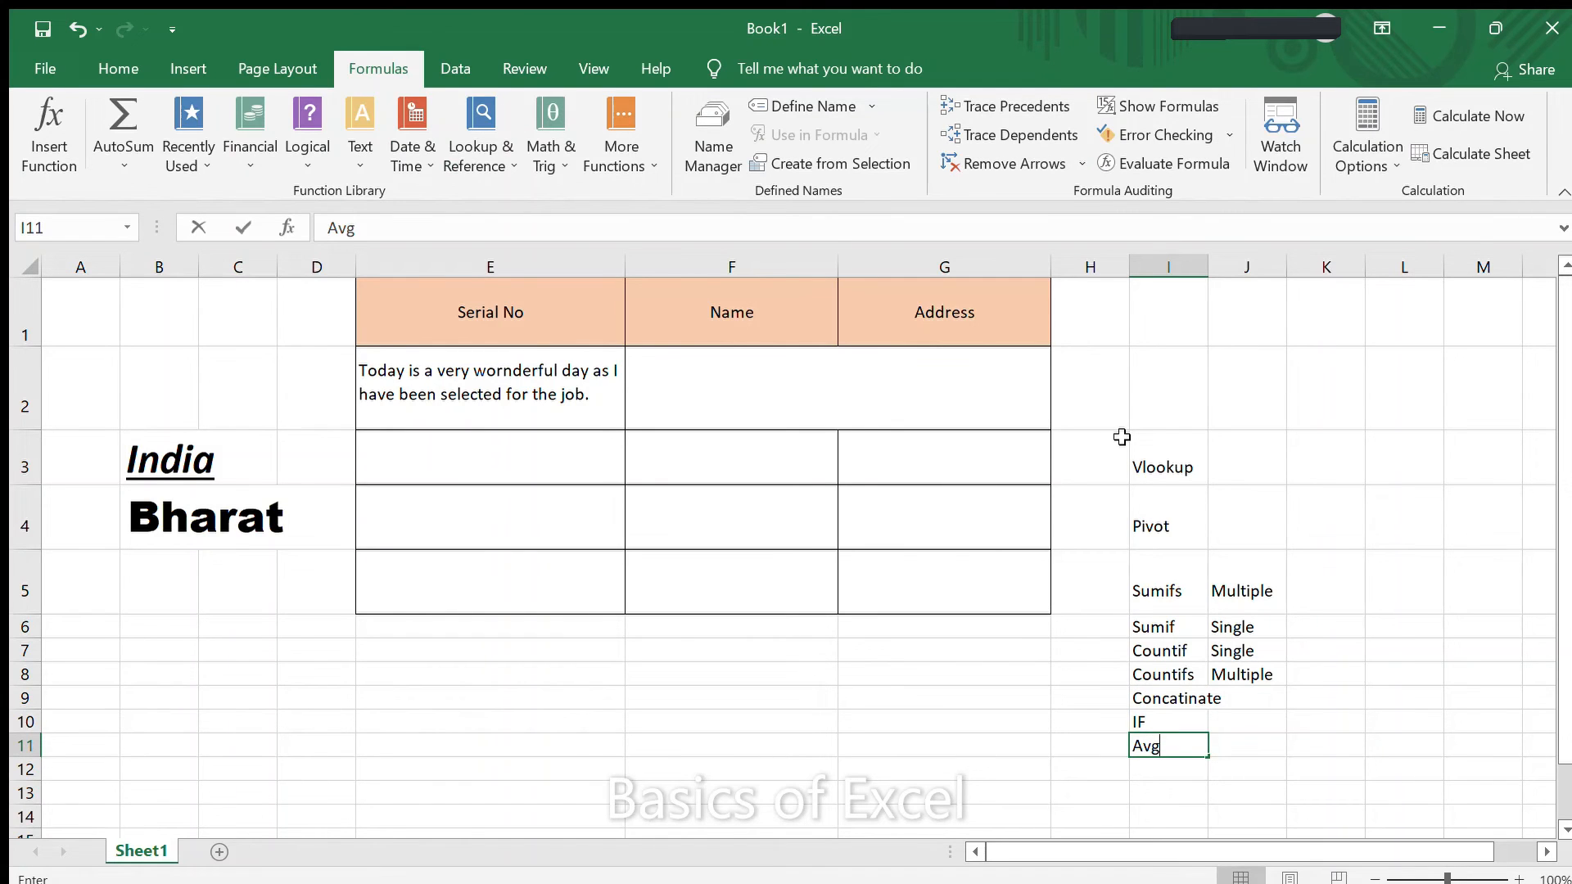
{"action": "key", "text": "Return"}
{"action": "key", "text": "Up"}
{"action": "type", "text": "Average"}
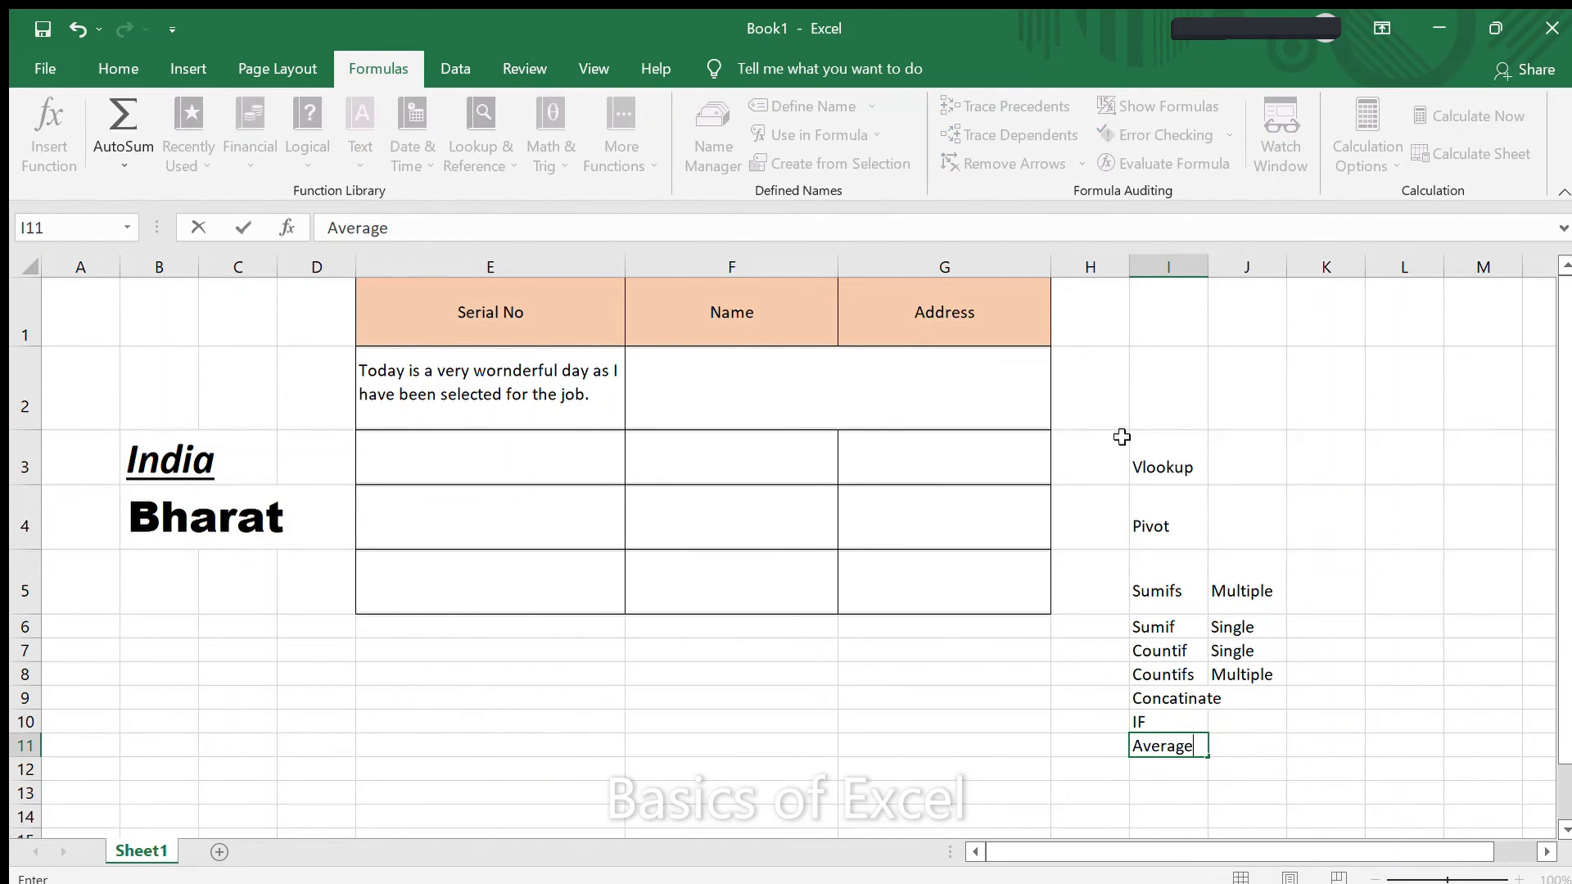
{"action": "key", "text": "Return"}
Step: Enter "Sum" in cell I12 and "Subtotal" in cell I13
{"action": "type", "text": "Sum"}
{"action": "key", "text": "Return"}
{"action": "type", "text": "SUbtotal"}
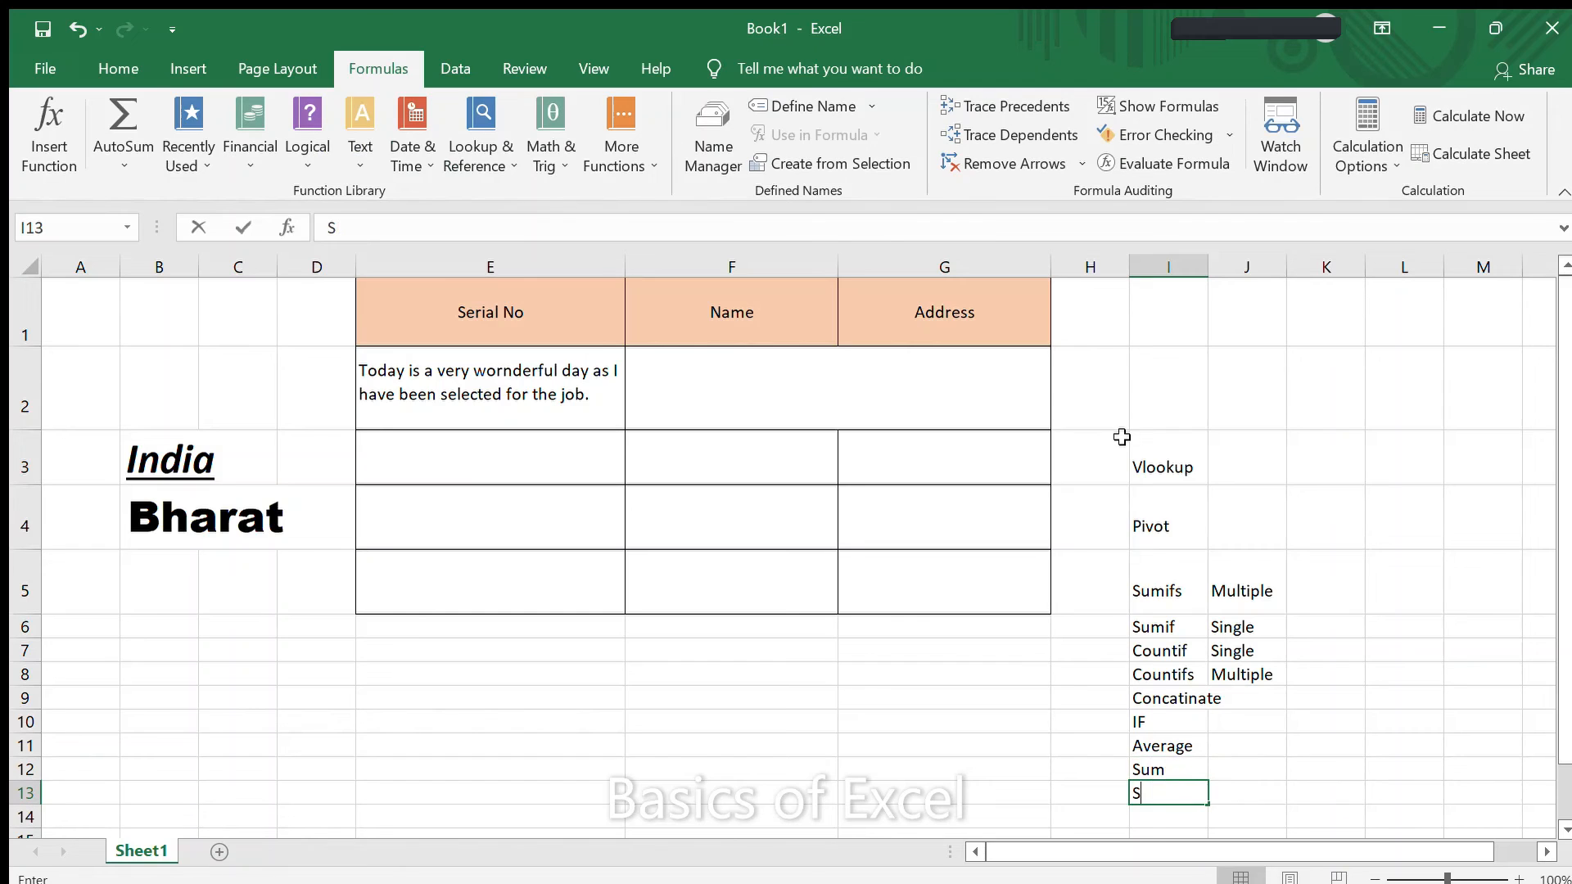
{"action": "key", "text": "ctrl+Return"}
{"action": "key", "text": "Return"}
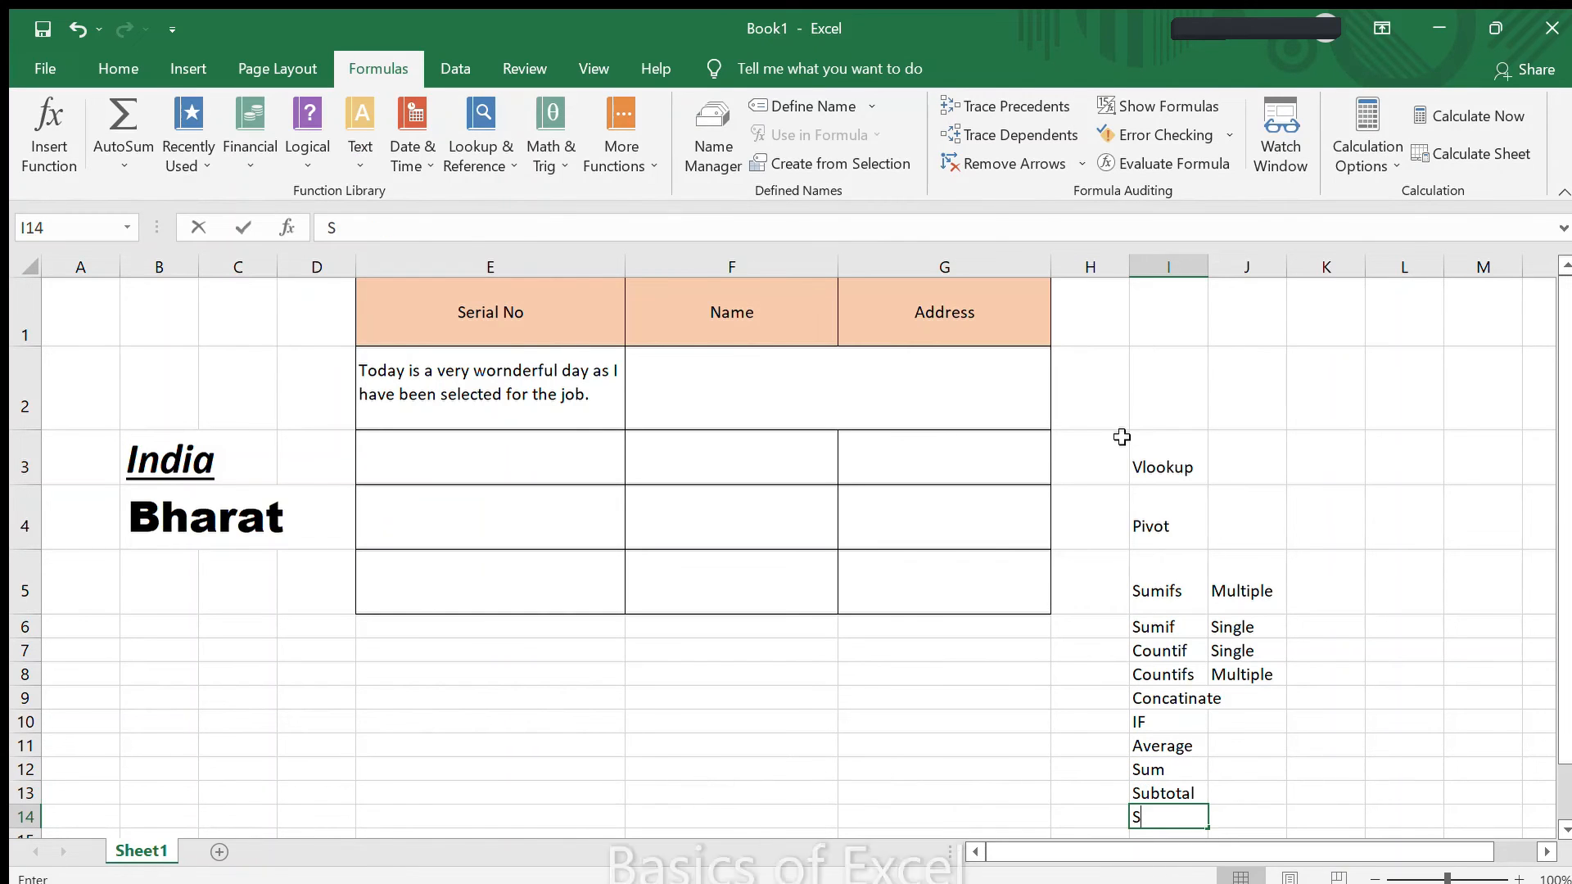
{"action": "type", "text": "Su"}
{"action": "key", "text": "Escape"}
{"action": "key", "text": "Up"}
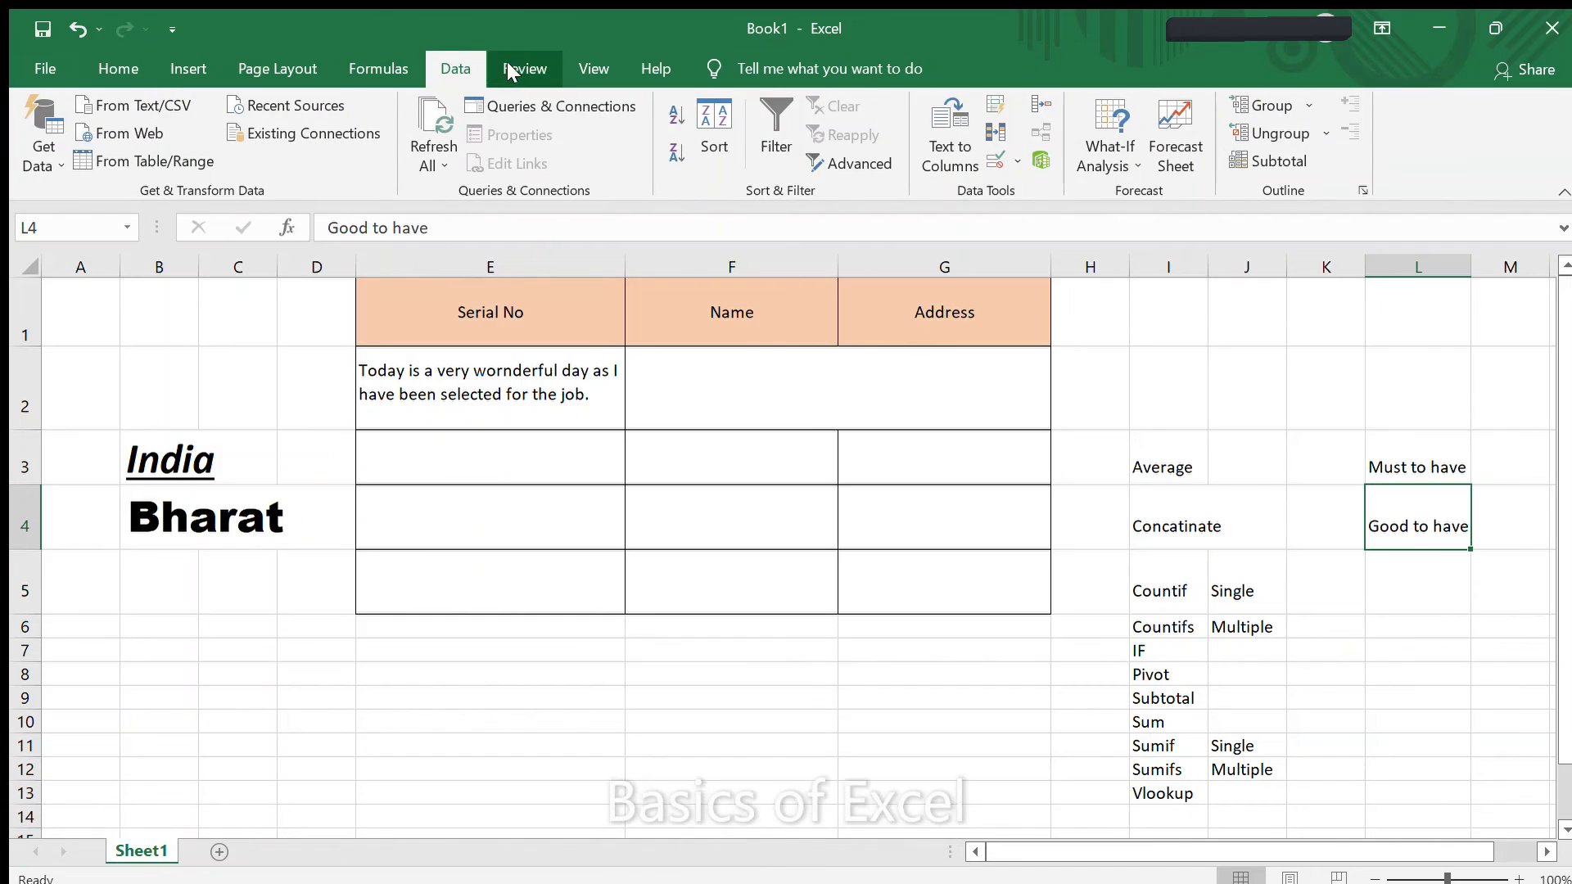
Step: Look over the proofing, comment and protection commands, and the workbook view and window commands
{"action": "left_click", "coordinate": [516, 70]}
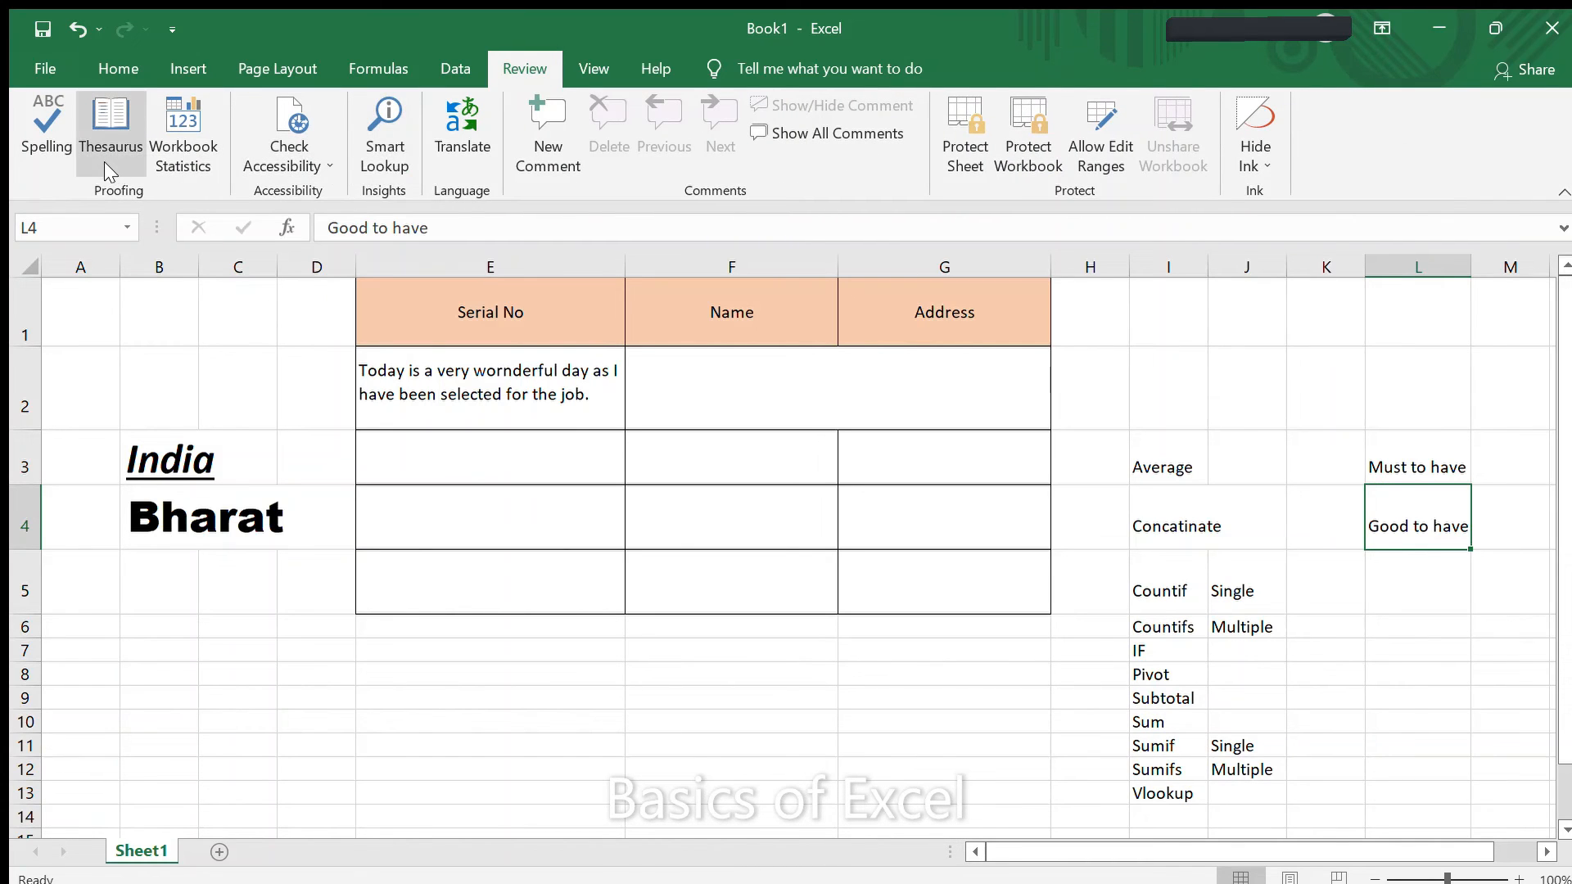
{"action": "left_click", "coordinate": [583, 71]}
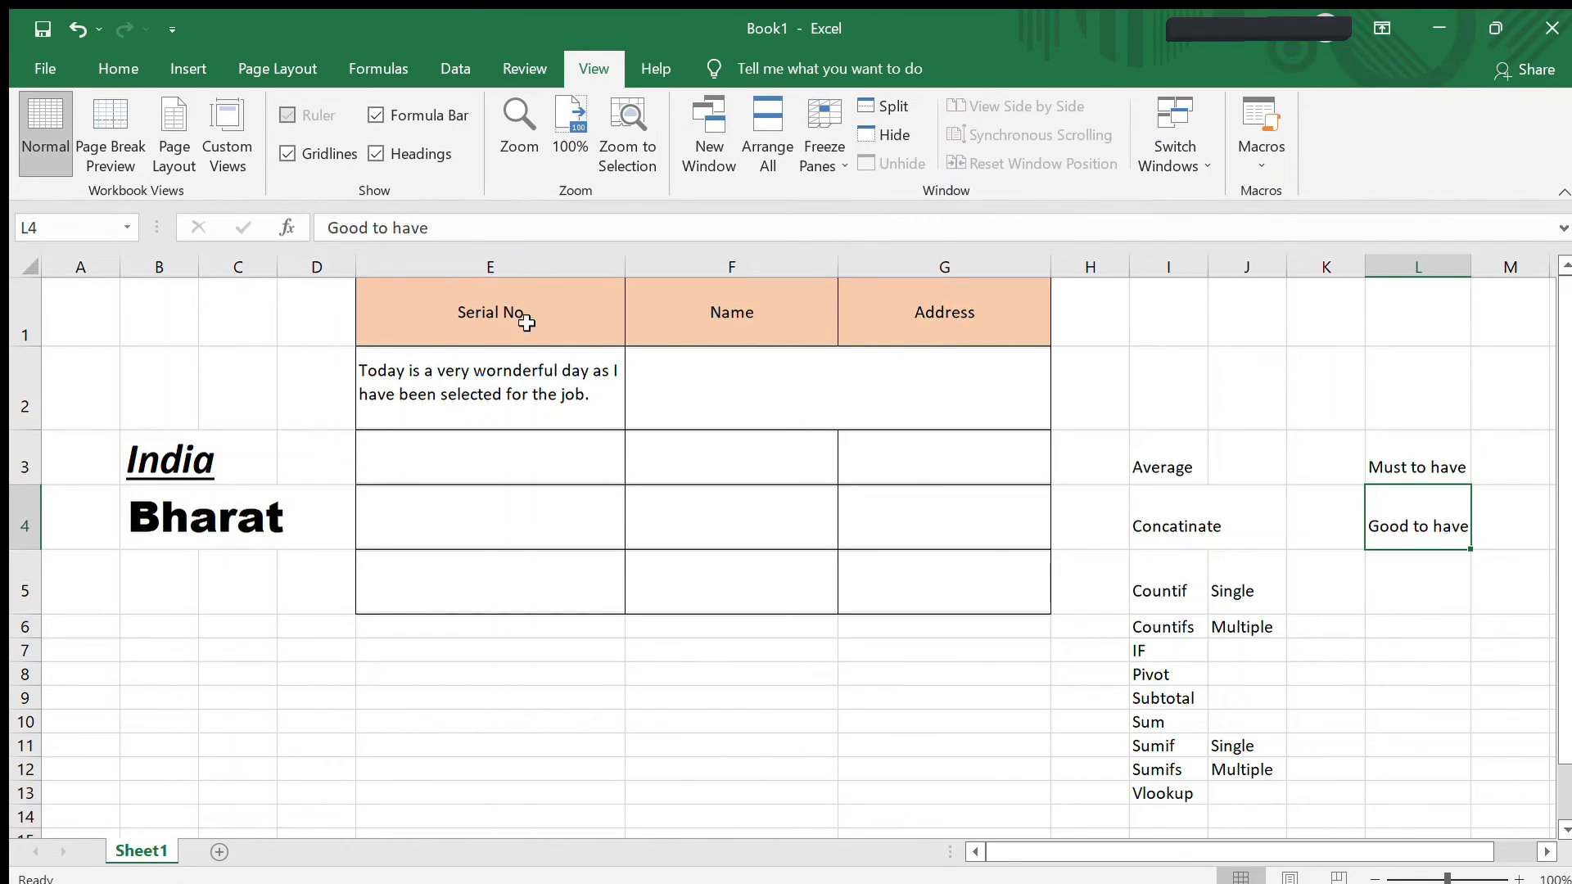
{"action": "left_click", "coordinate": [416, 369]}
{"action": "scroll", "coordinate": [416, 368], "scroll_direction": "down", "scroll_amount": 2}
{"action": "scroll", "coordinate": [416, 369], "scroll_direction": "up", "scroll_amount": 2}
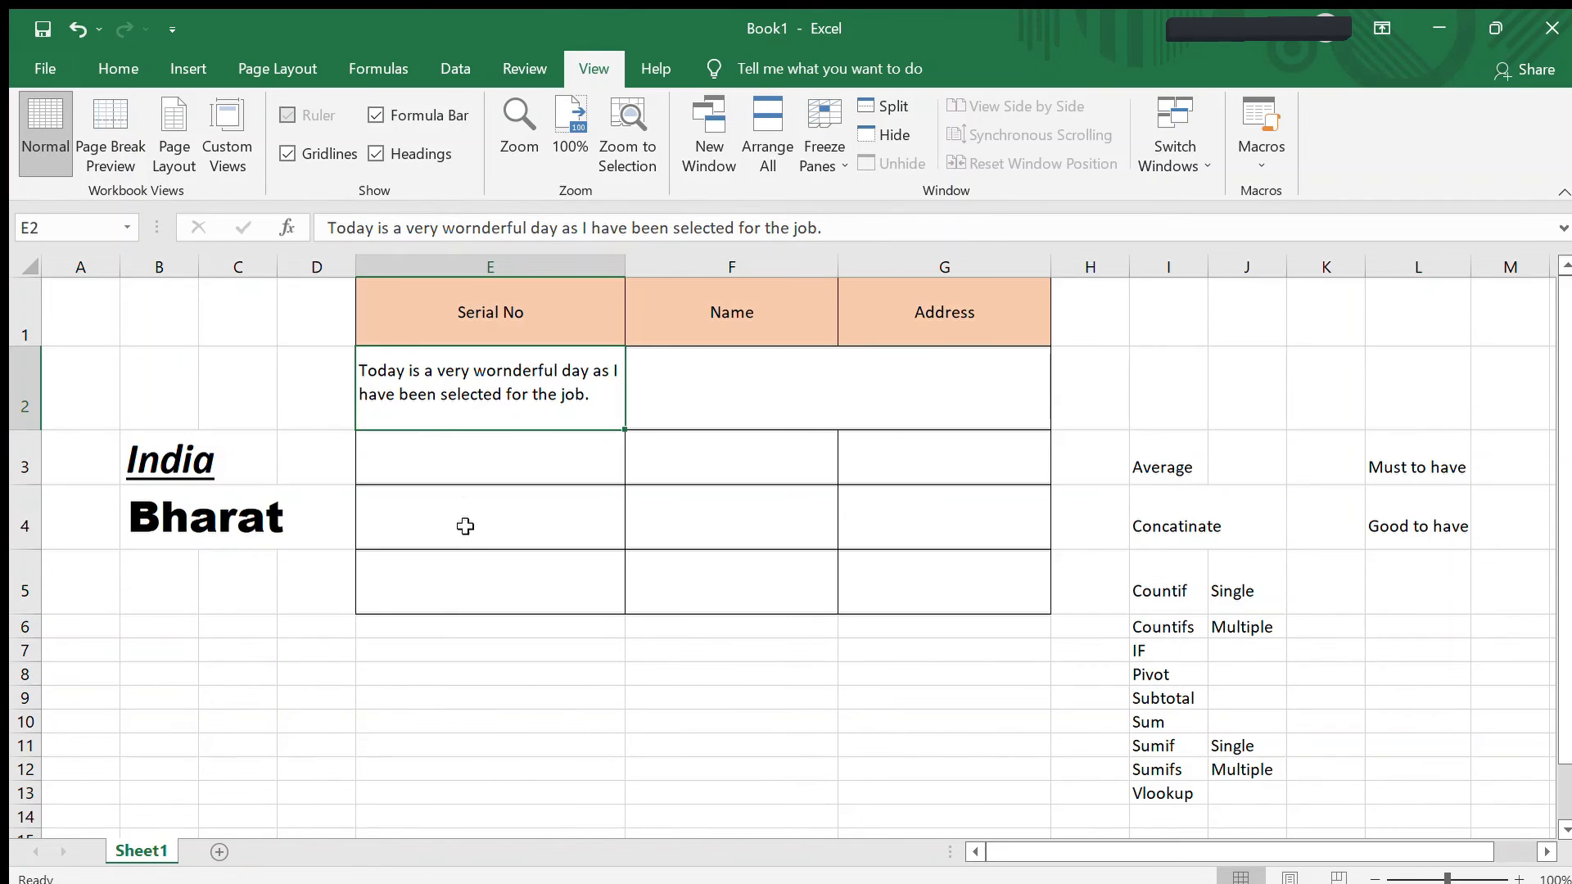
Step: Copy the blank bordered table row in E5:G5 down through row 42 to extend the table
{"action": "left_click", "coordinate": [465, 528]}
{"action": "key", "text": "Down"}
{"action": "key", "text": "shift+Right"}
{"action": "key", "text": "shift+Right"}
{"action": "key", "text": "ctrl+c"}
{"action": "key", "text": "shift+Page_Down"}
{"action": "key", "text": "shift+Page_Down"}
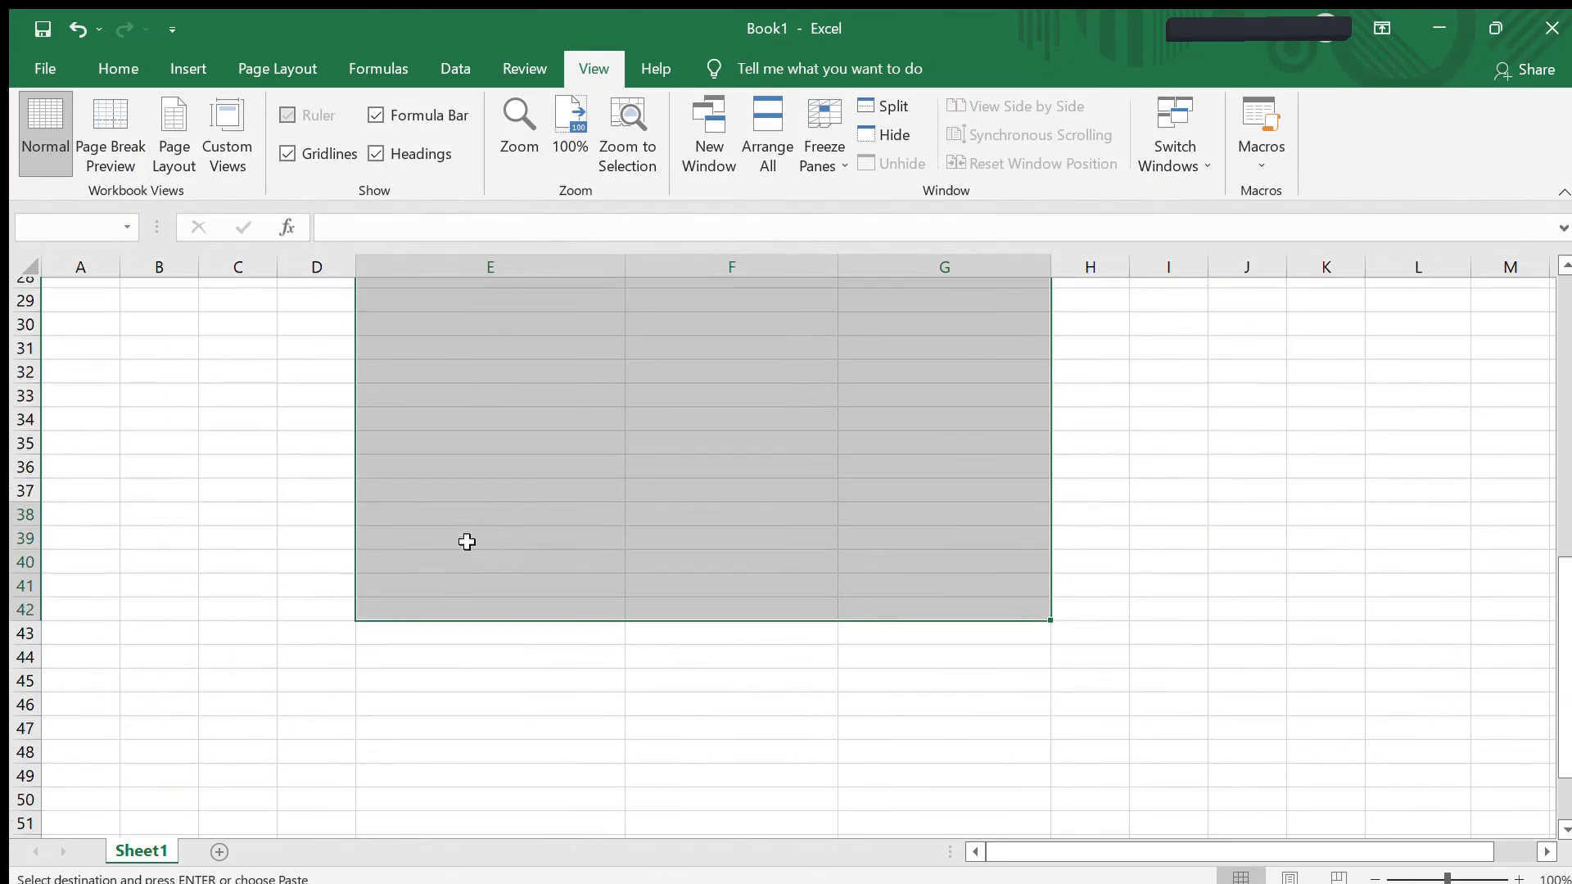
{"action": "key", "text": "Return"}
Step: Copy the sentence in cell E2 down the Serial No column to row 22
{"action": "key", "text": "ctrl+Up"}
{"action": "key", "text": "ctrl+c"}
{"action": "key", "text": "shift+Down"}
{"action": "key", "text": "shift+Down"}
{"action": "key", "text": "shift+Down"}
{"action": "key", "text": "shift+Down"}
{"action": "key", "text": "shift+Down"}
{"action": "key", "text": "shift+Down"}
{"action": "key", "text": "shift+Down"}
{"action": "key", "text": "shift+Down"}
{"action": "key", "text": "shift+Down"}
{"action": "key", "text": "shift+Down"}
{"action": "key", "text": "shift+Down"}
{"action": "key", "text": "shift+Down"}
{"action": "key", "text": "shift+Down"}
{"action": "key", "text": "shift+Down"}
{"action": "key", "text": "shift+Down"}
{"action": "key", "text": "shift+Down"}
{"action": "key", "text": "shift+Down"}
{"action": "key", "text": "shift+Down"}
{"action": "key", "text": "shift+Down"}
{"action": "key", "text": "shift+Down"}
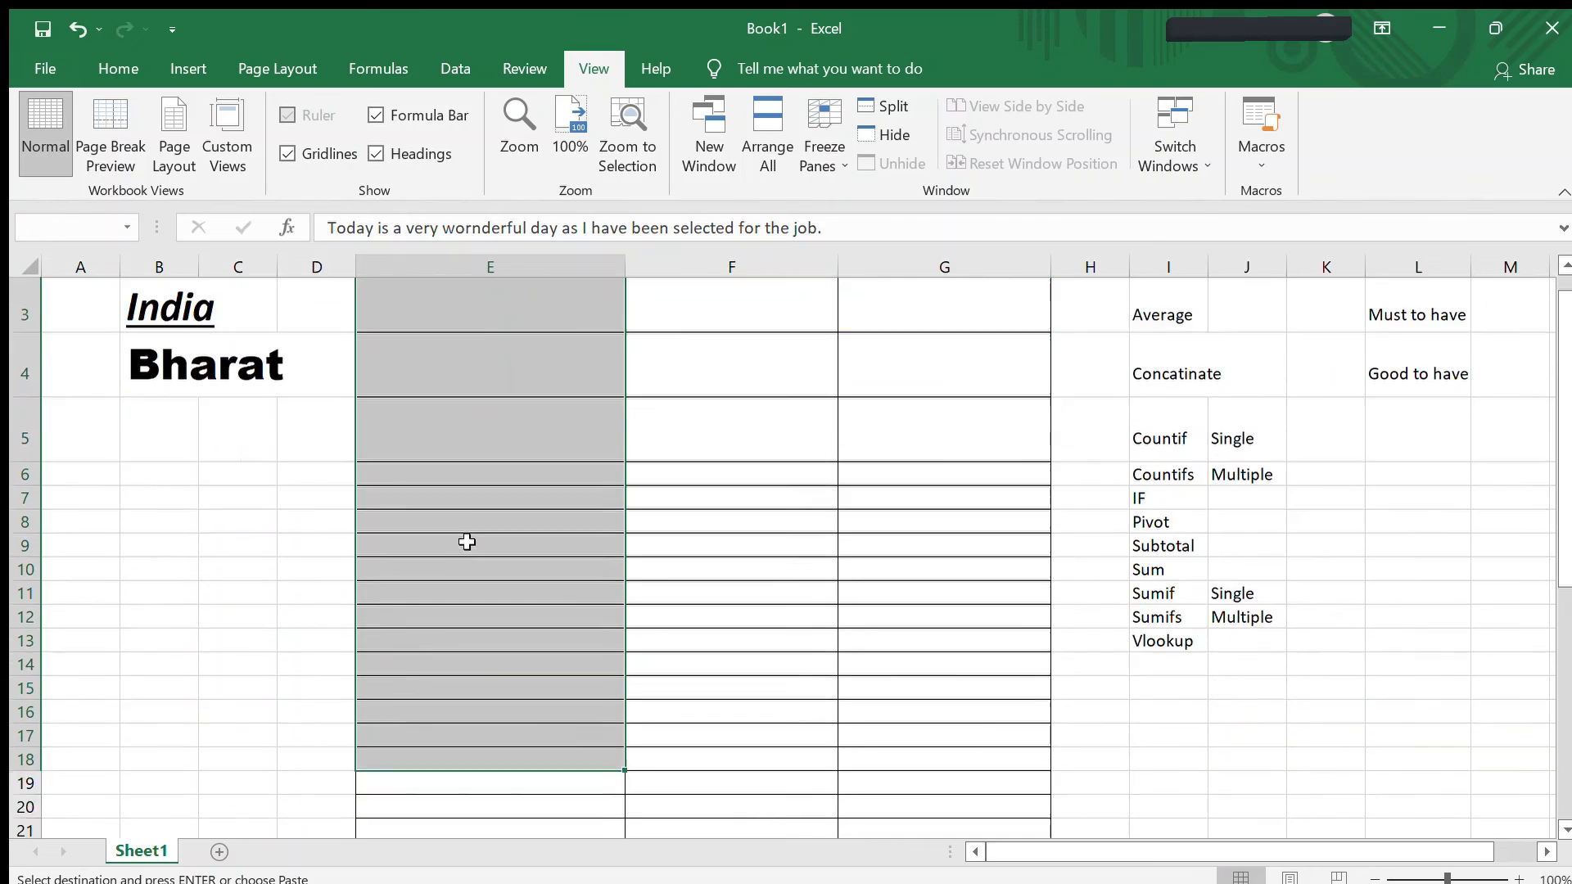
{"action": "key", "text": "ctrl+v"}
{"action": "key", "text": "Down"}
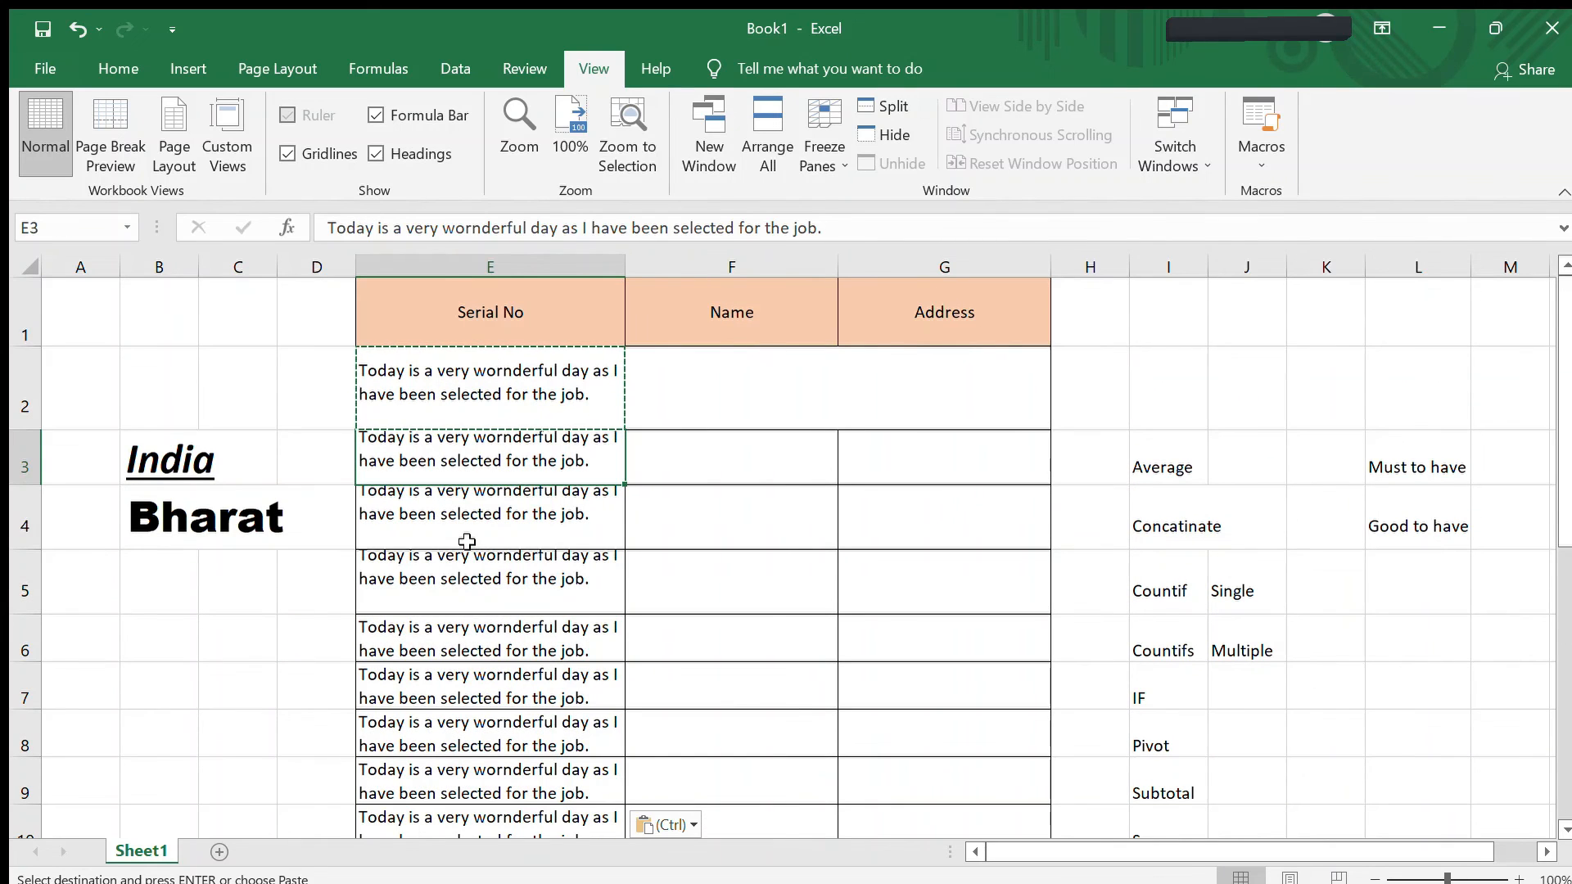
Step: Look across the Serial No, Name and Address headings in row 1 of the table
{"action": "key", "text": "Escape"}
{"action": "key", "text": "Up"}
{"action": "key", "text": "Up"}
{"action": "key", "text": "Right"}
{"action": "key", "text": "Right"}
{"action": "key", "text": "Right"}
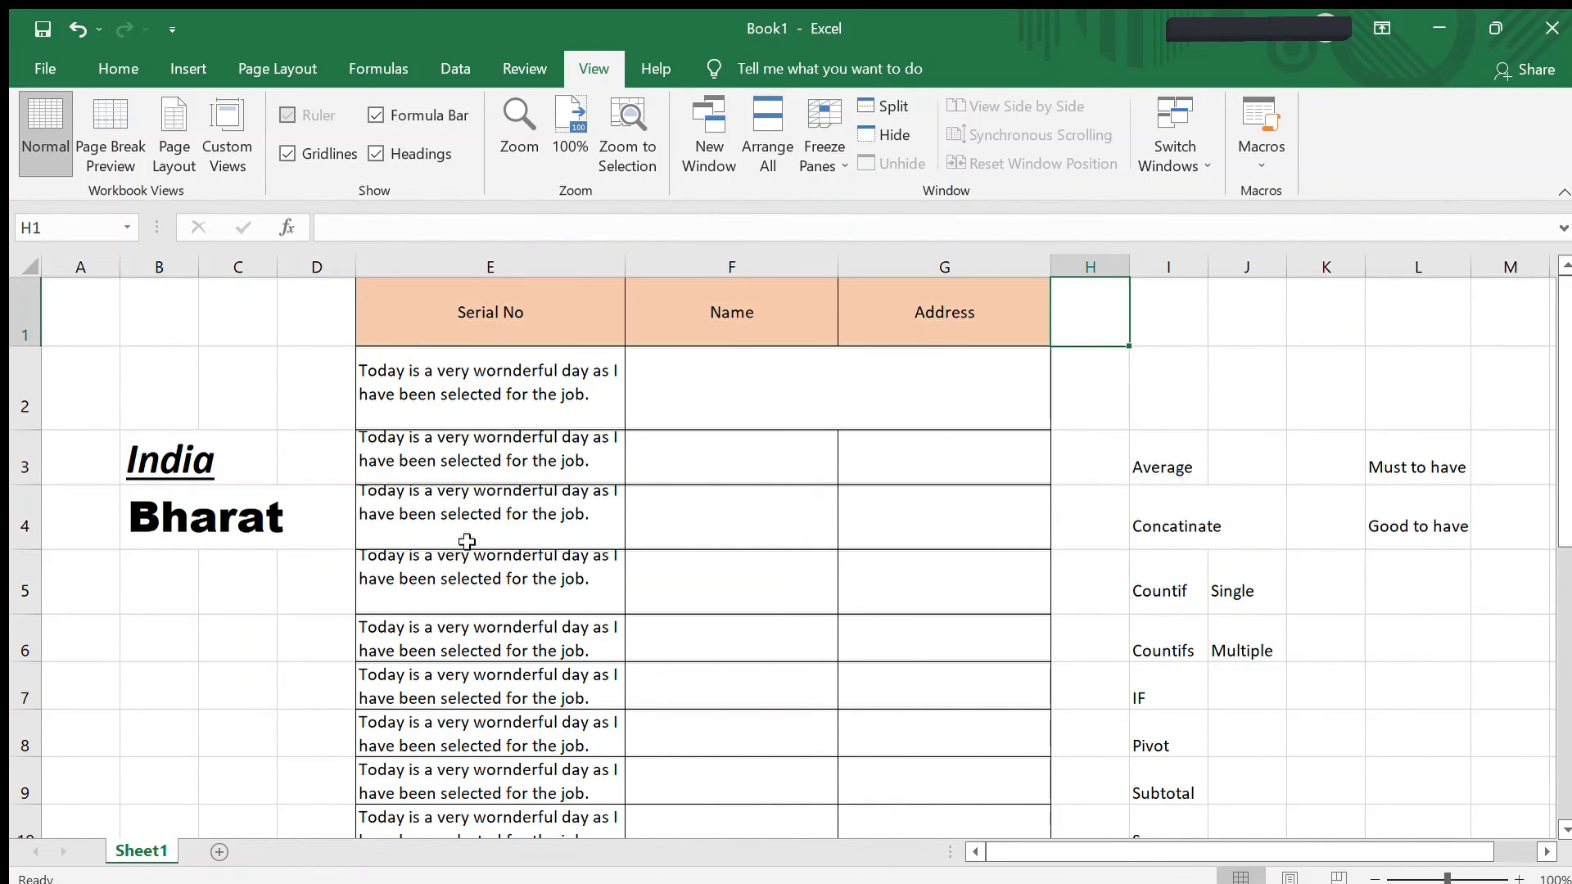
{"action": "key", "text": "Left"}
{"action": "key", "text": "ctrl+c"}
{"action": "key", "text": "Right"}
{"action": "key", "text": "Left"}
{"action": "key", "text": "Left"}
{"action": "key", "text": "Left"}
{"action": "key", "text": "Left"}
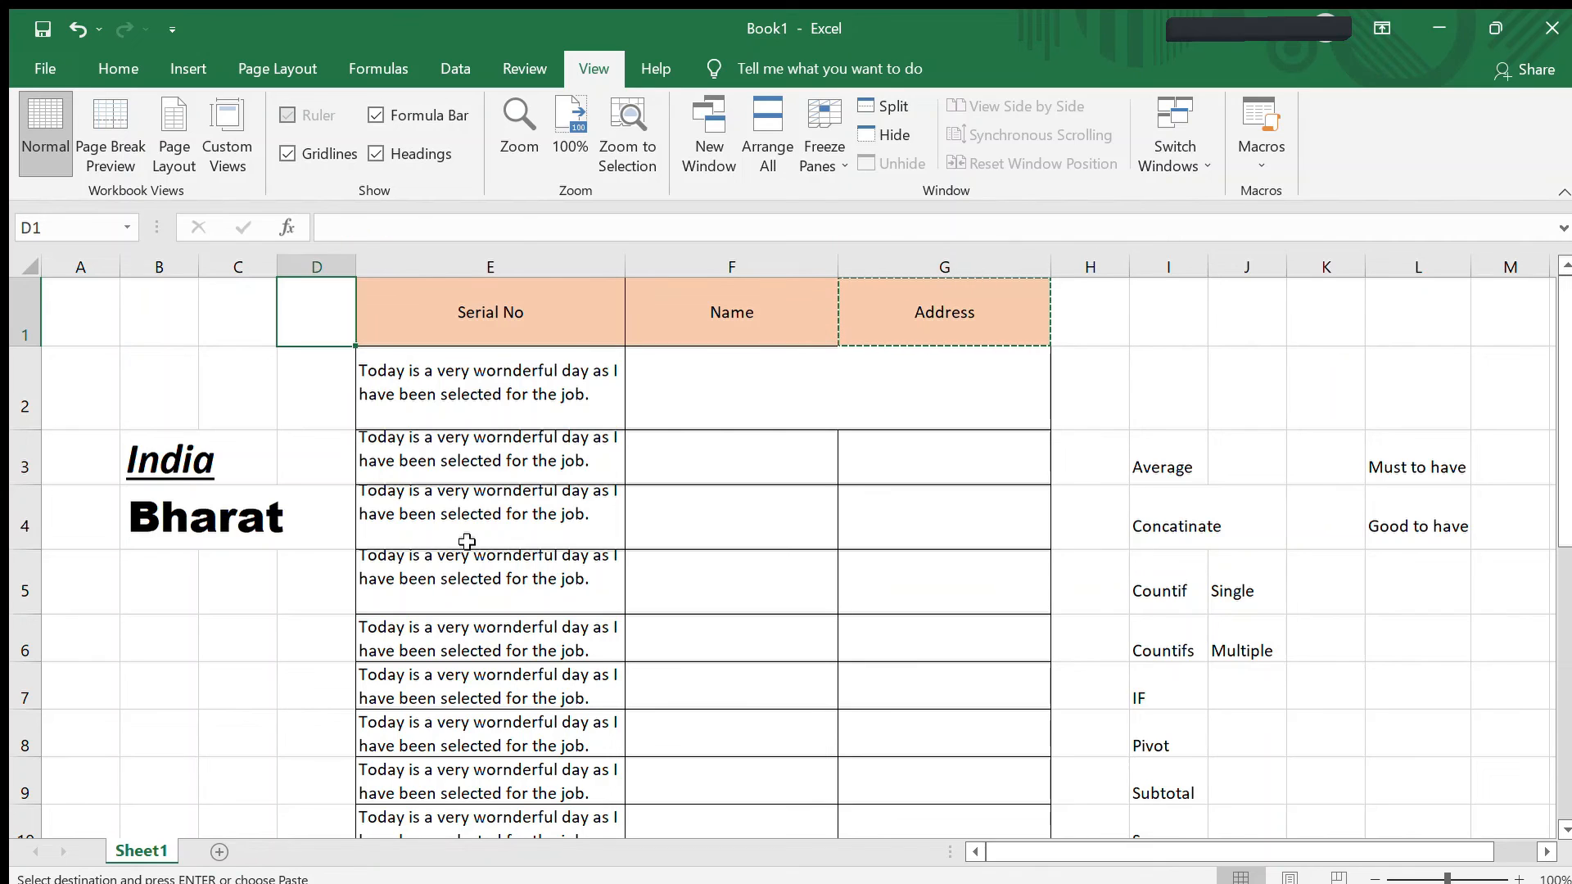
Step: Go down the Serial No column to row 11 to check whether the headings stay in view
{"action": "key", "text": "Right"}
{"action": "key", "text": "Down"}
{"action": "key", "text": "Down"}
{"action": "key", "text": "Down"}
{"action": "key", "text": "Down"}
{"action": "key", "text": "Down"}
{"action": "key", "text": "Down"}
{"action": "key", "text": "Down"}
{"action": "key", "text": "Down"}
{"action": "key", "text": "Down"}
{"action": "key", "text": "Down"}
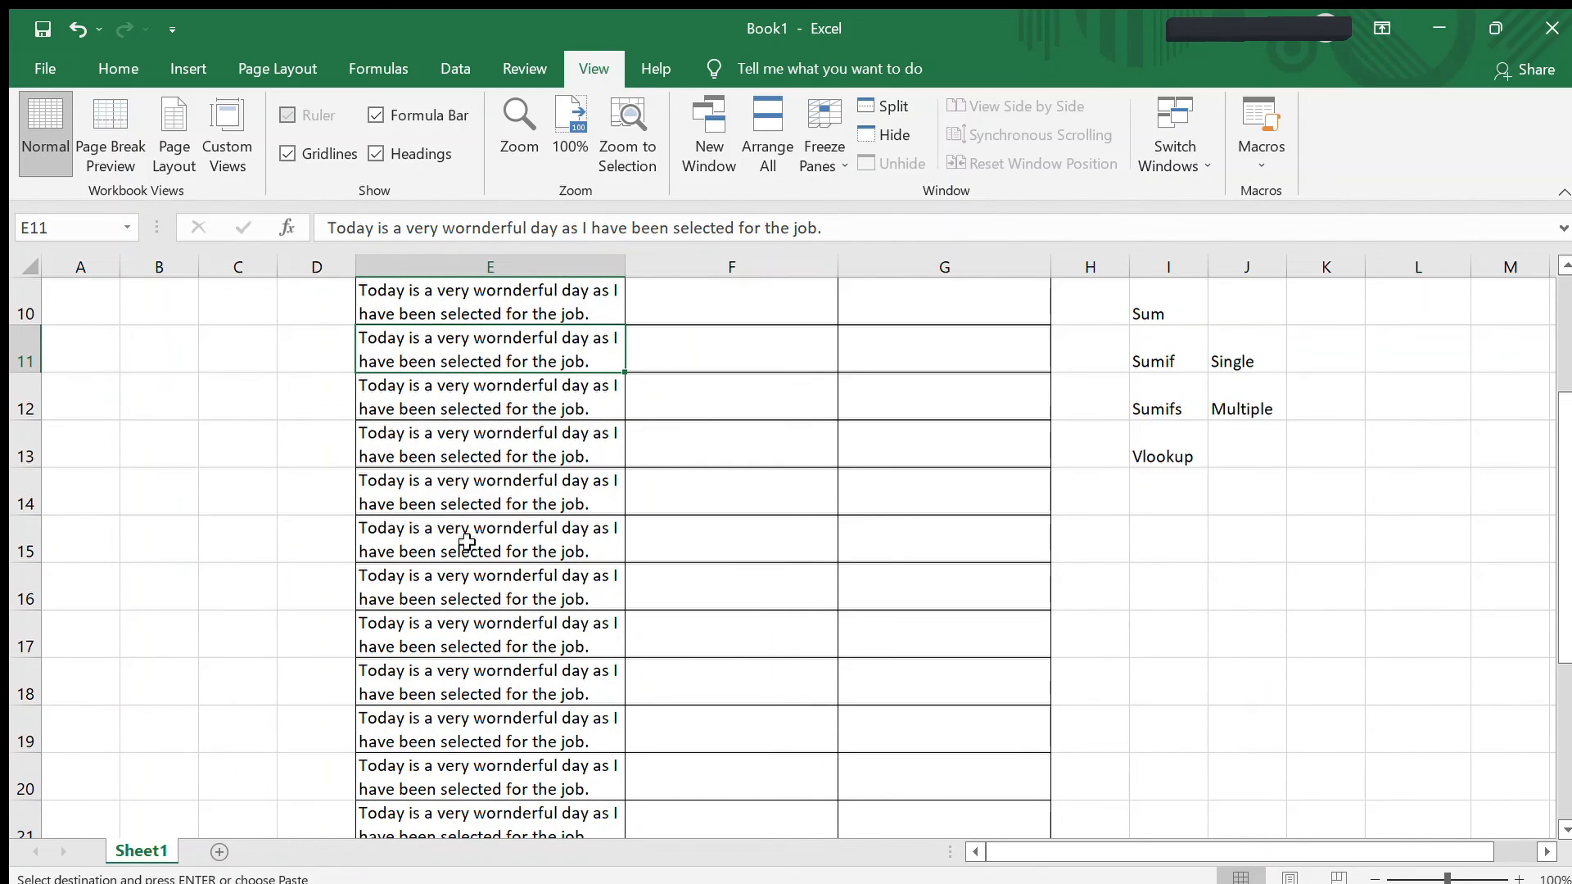
{"action": "scroll", "coordinate": [466, 540], "scroll_direction": "up", "scroll_amount": 3}
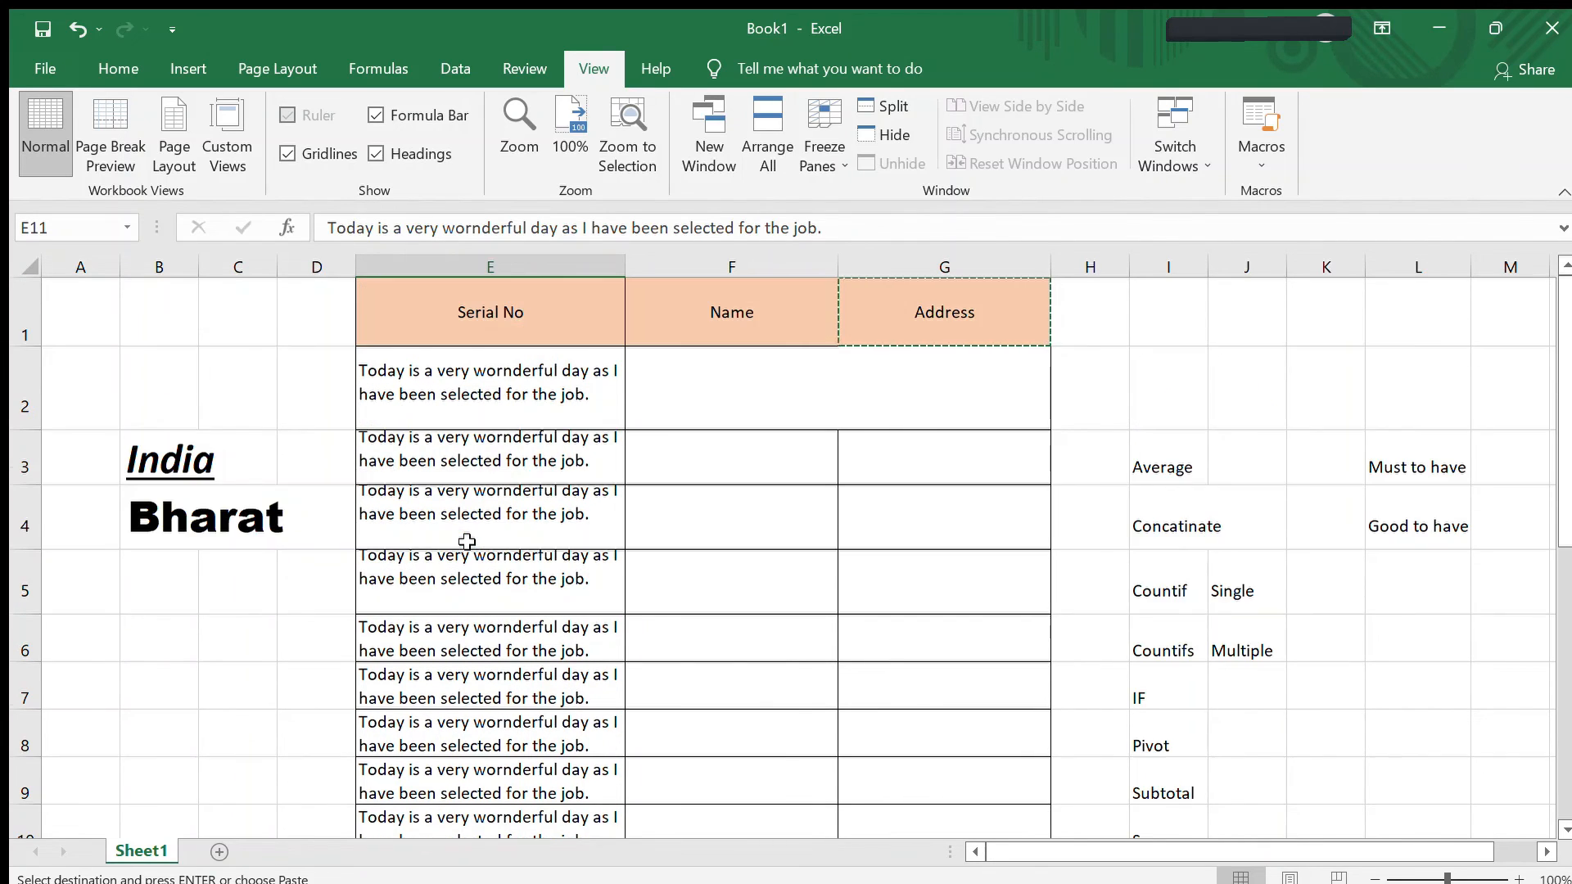
Step: Freeze the panes at cell E2 and scroll through the rows to check that the headings stay in view
{"action": "left_click", "coordinate": [404, 374]}
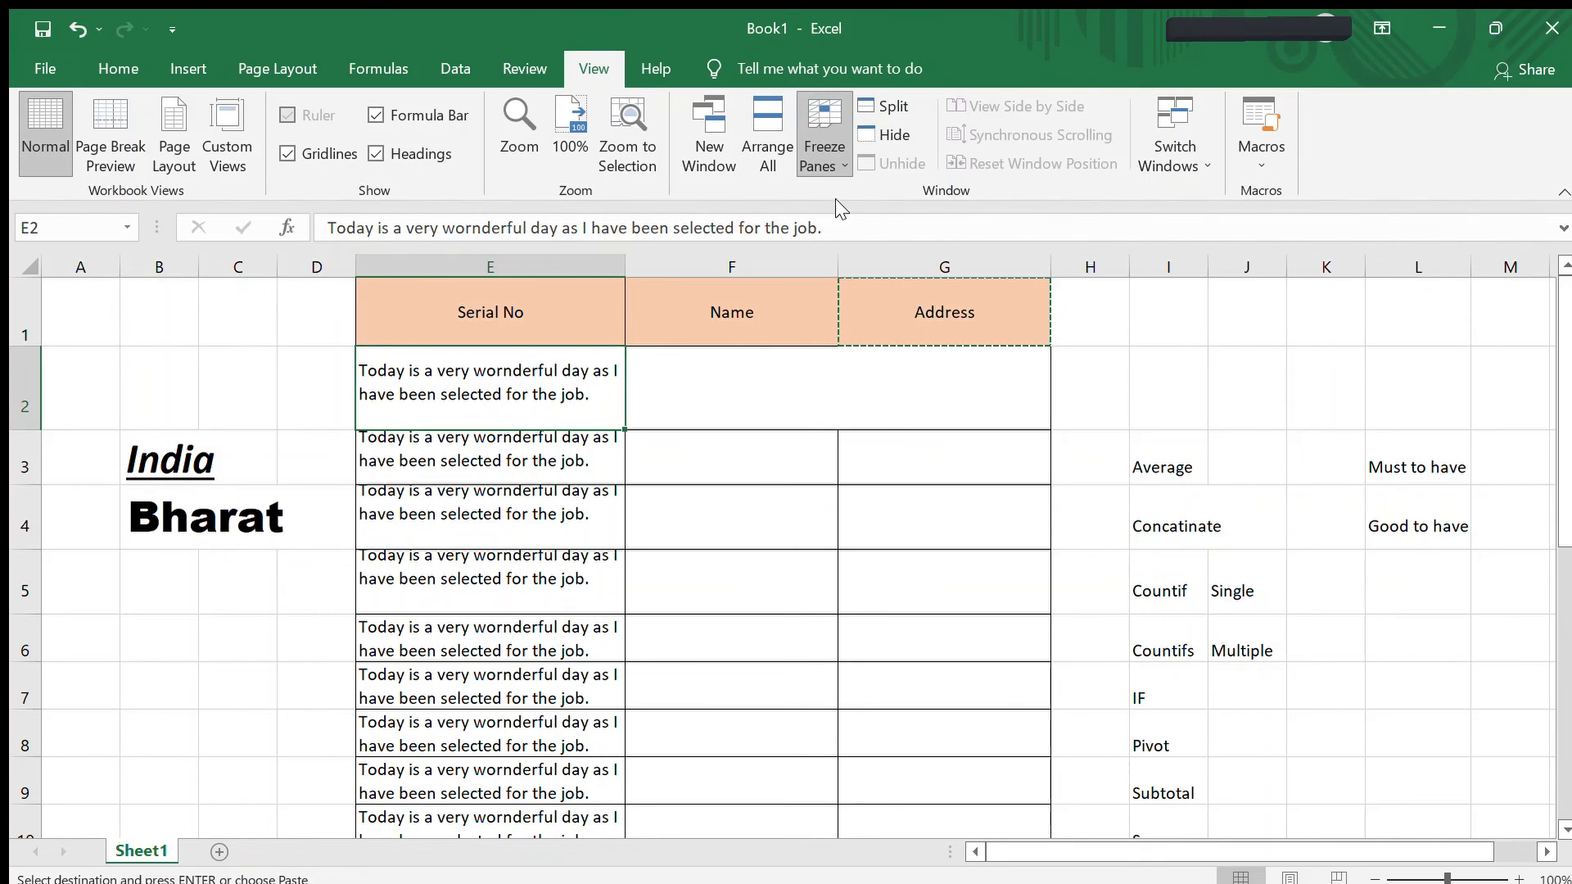
{"action": "scroll", "coordinate": [581, 498], "scroll_direction": "down", "scroll_amount": 6}
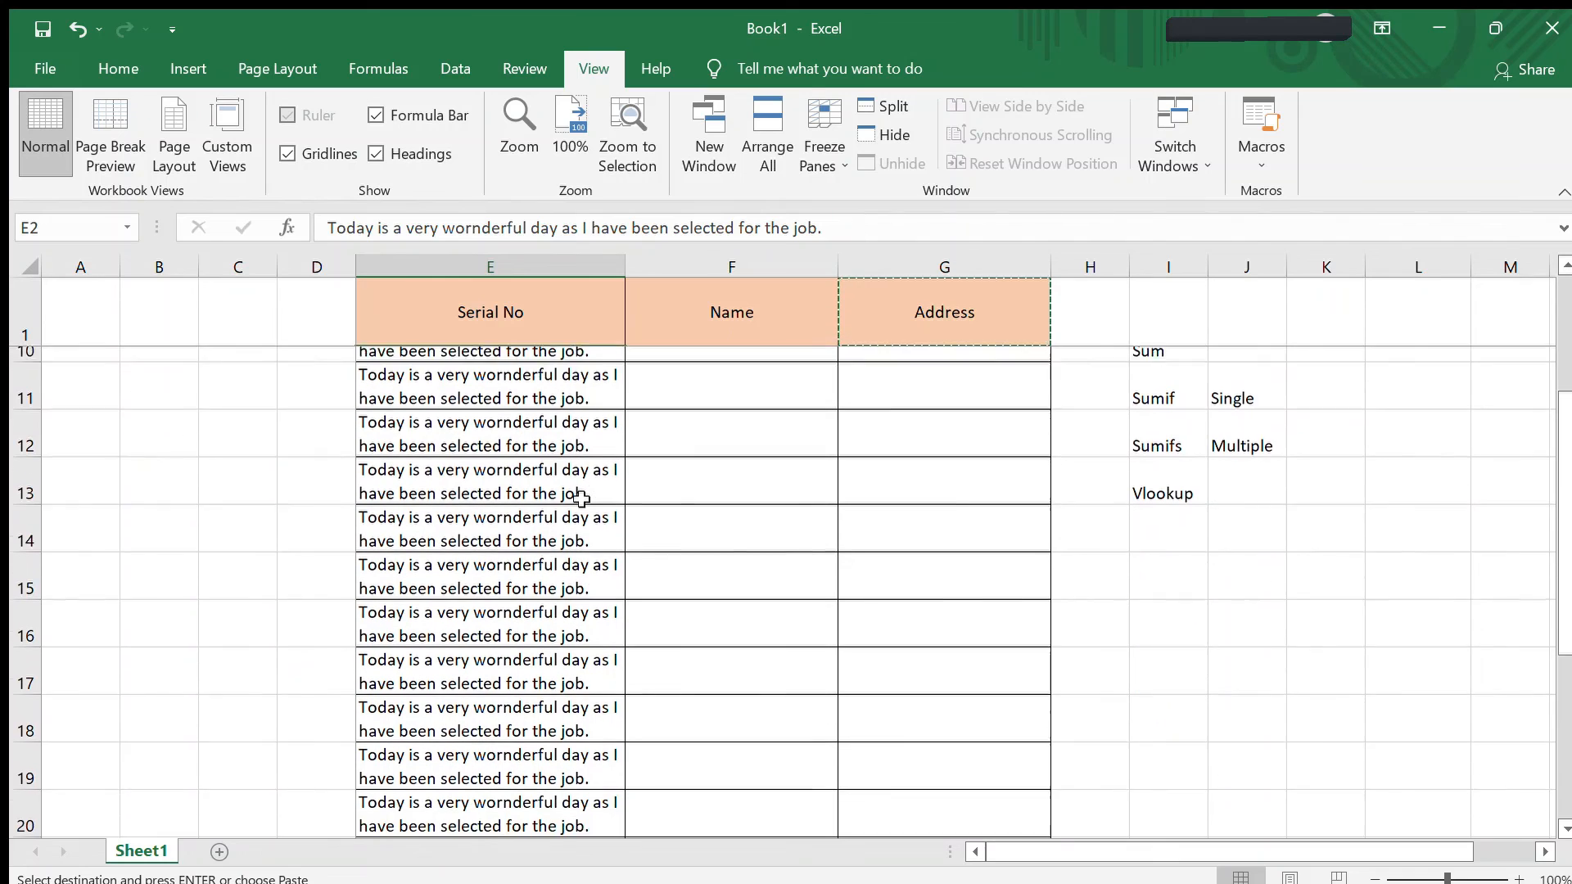
{"action": "left_click_drag", "start_coordinate": [418, 314], "coordinate": [873, 295]}
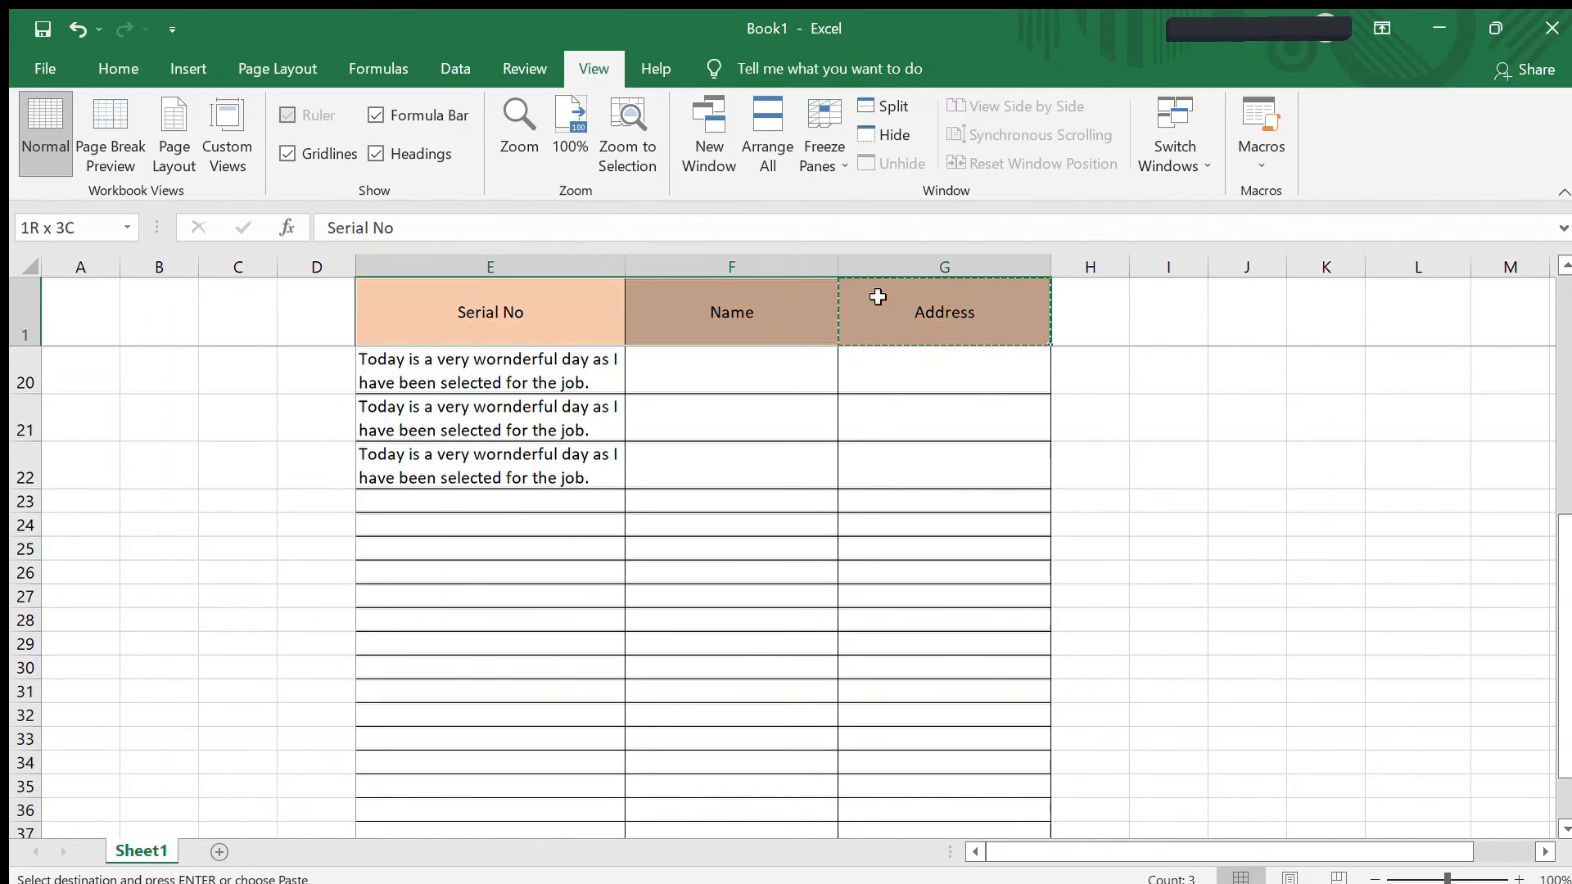
{"action": "scroll", "coordinate": [541, 547], "scroll_direction": "up", "scroll_amount": 6}
{"action": "scroll", "coordinate": [541, 547], "scroll_direction": "down", "scroll_amount": 5}
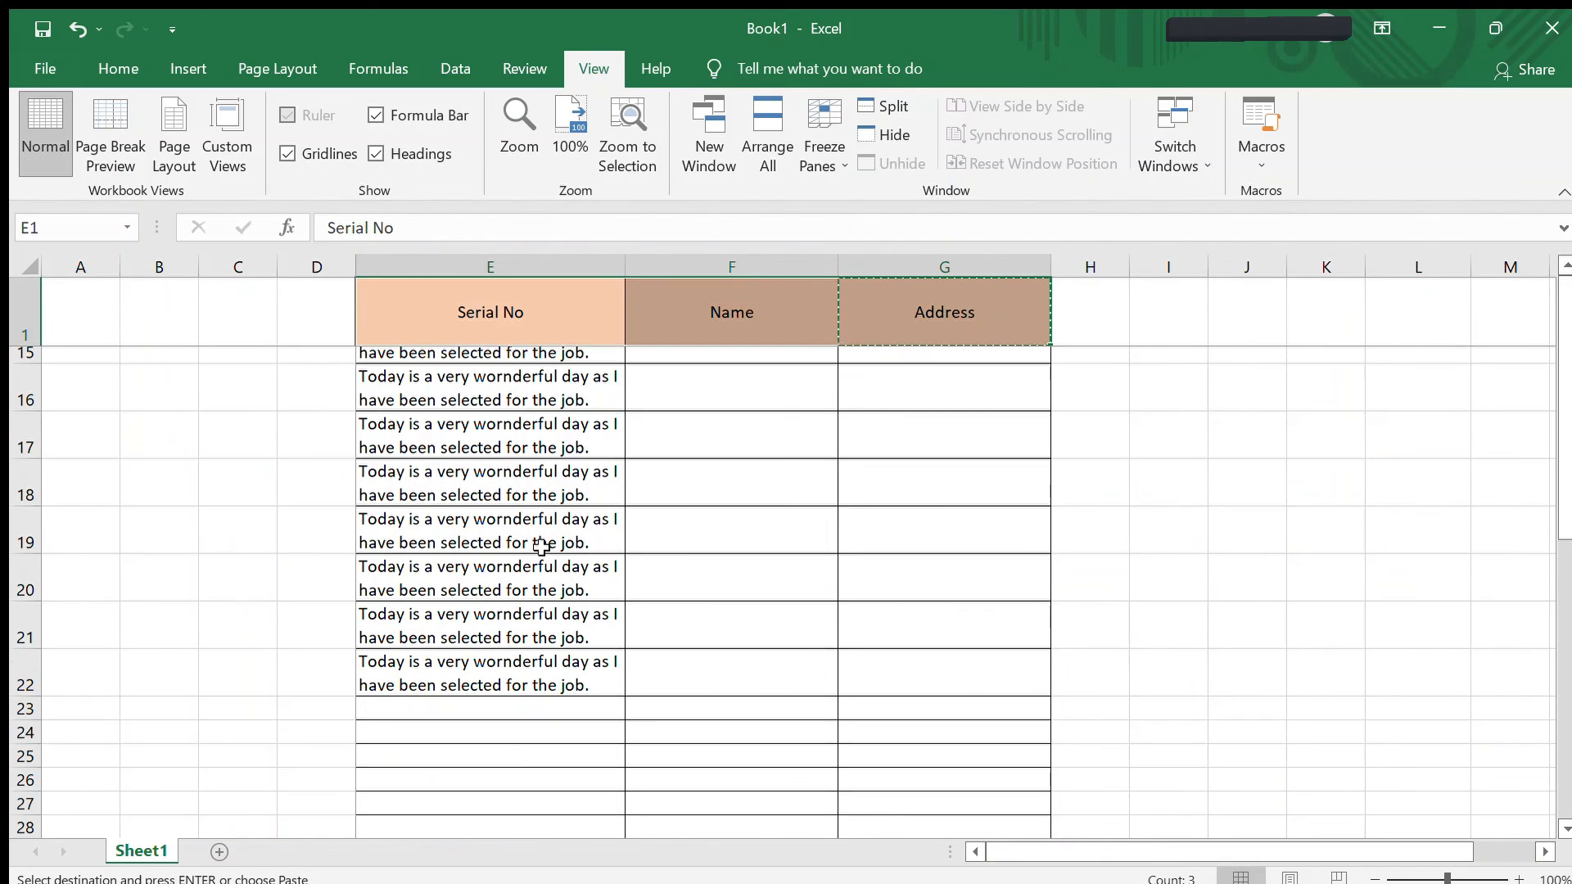
{"action": "left_click", "coordinate": [383, 291]}
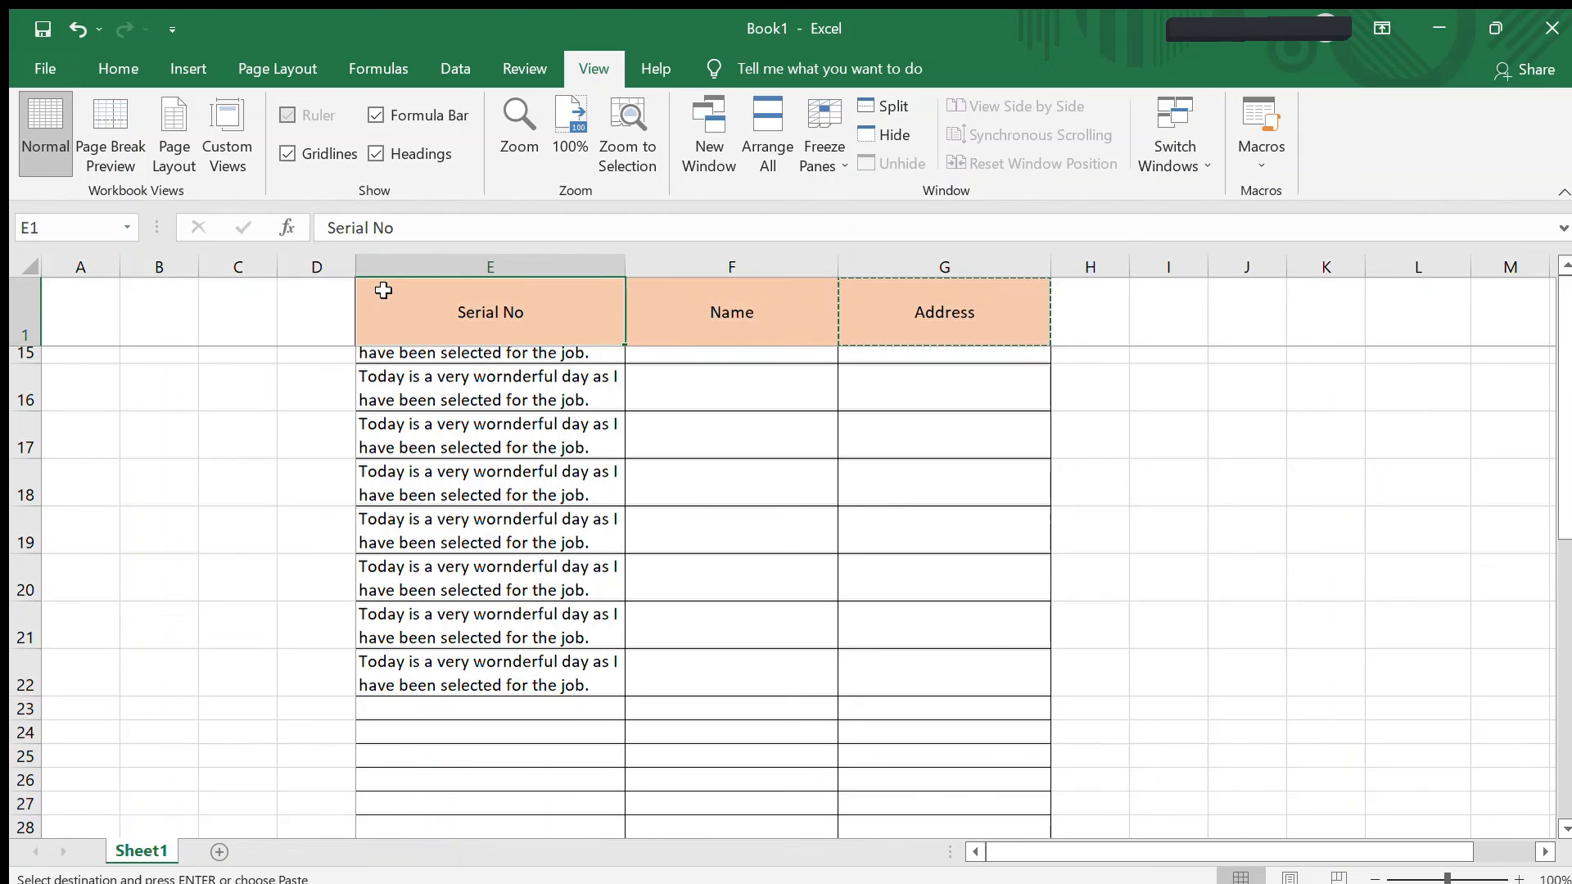
{"action": "key", "text": "Down"}
{"action": "key", "text": "Down"}
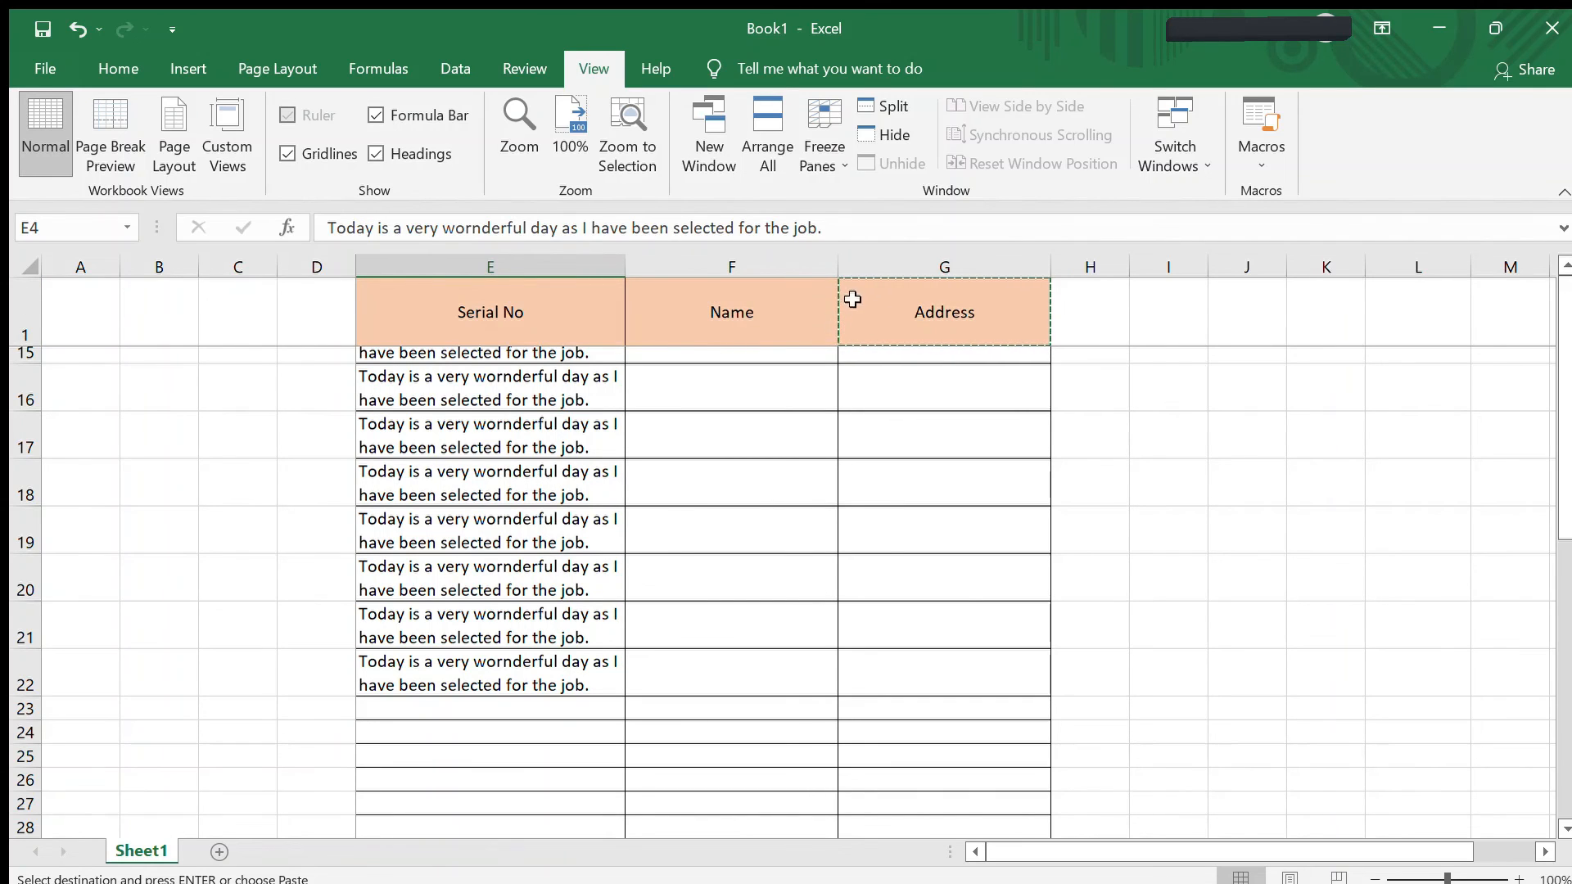
{"action": "scroll", "coordinate": [512, 442], "scroll_direction": "up", "scroll_amount": 5}
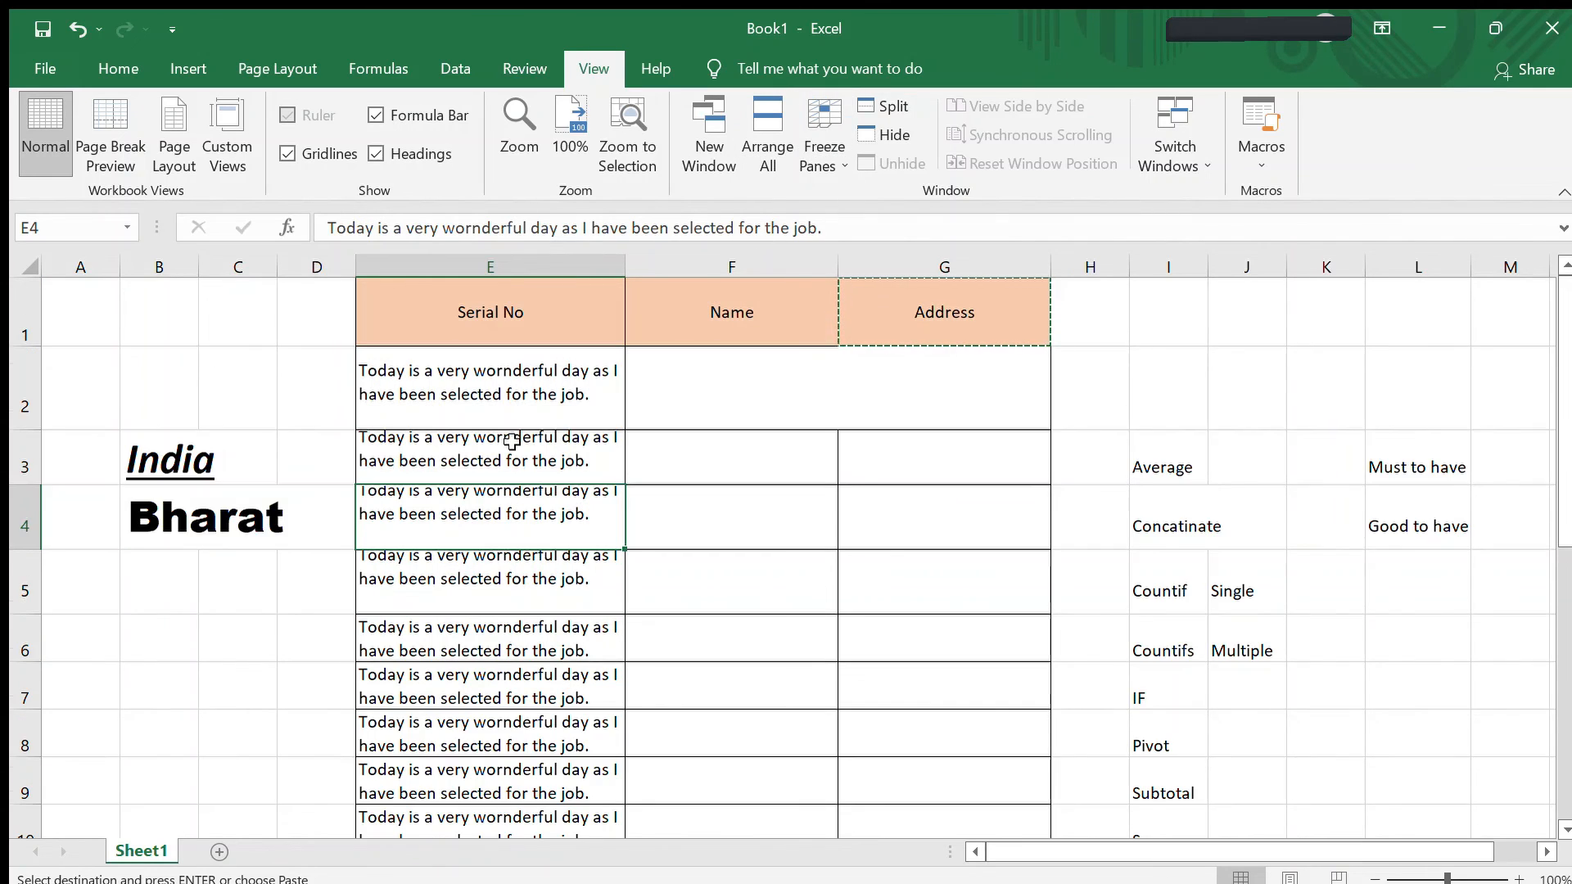
{"action": "left_click", "coordinate": [422, 376]}
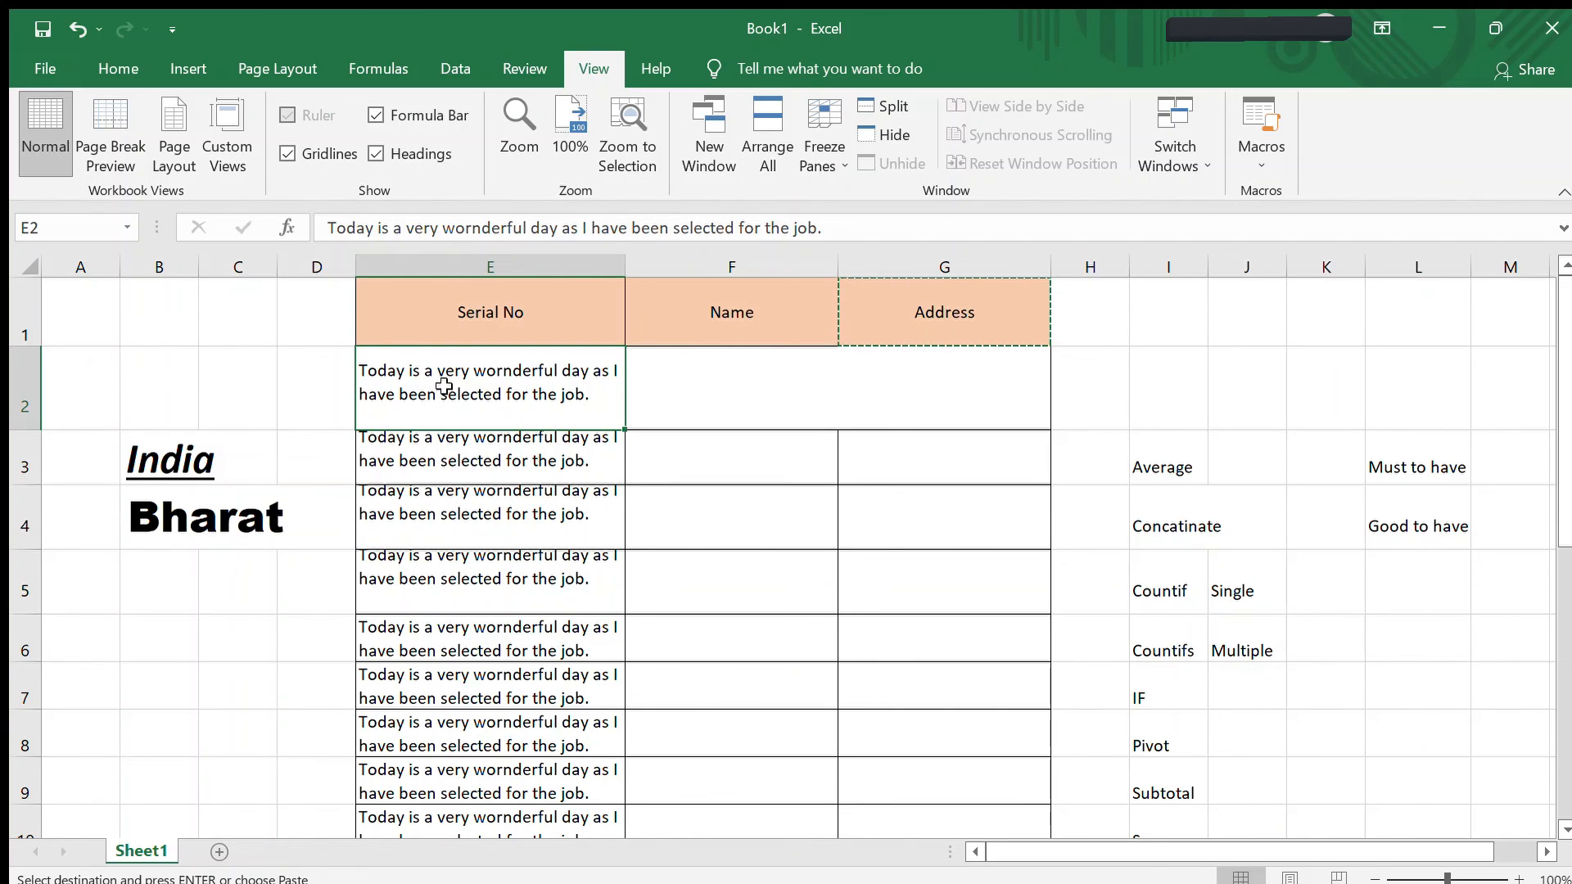
{"action": "left_click", "coordinate": [739, 385]}
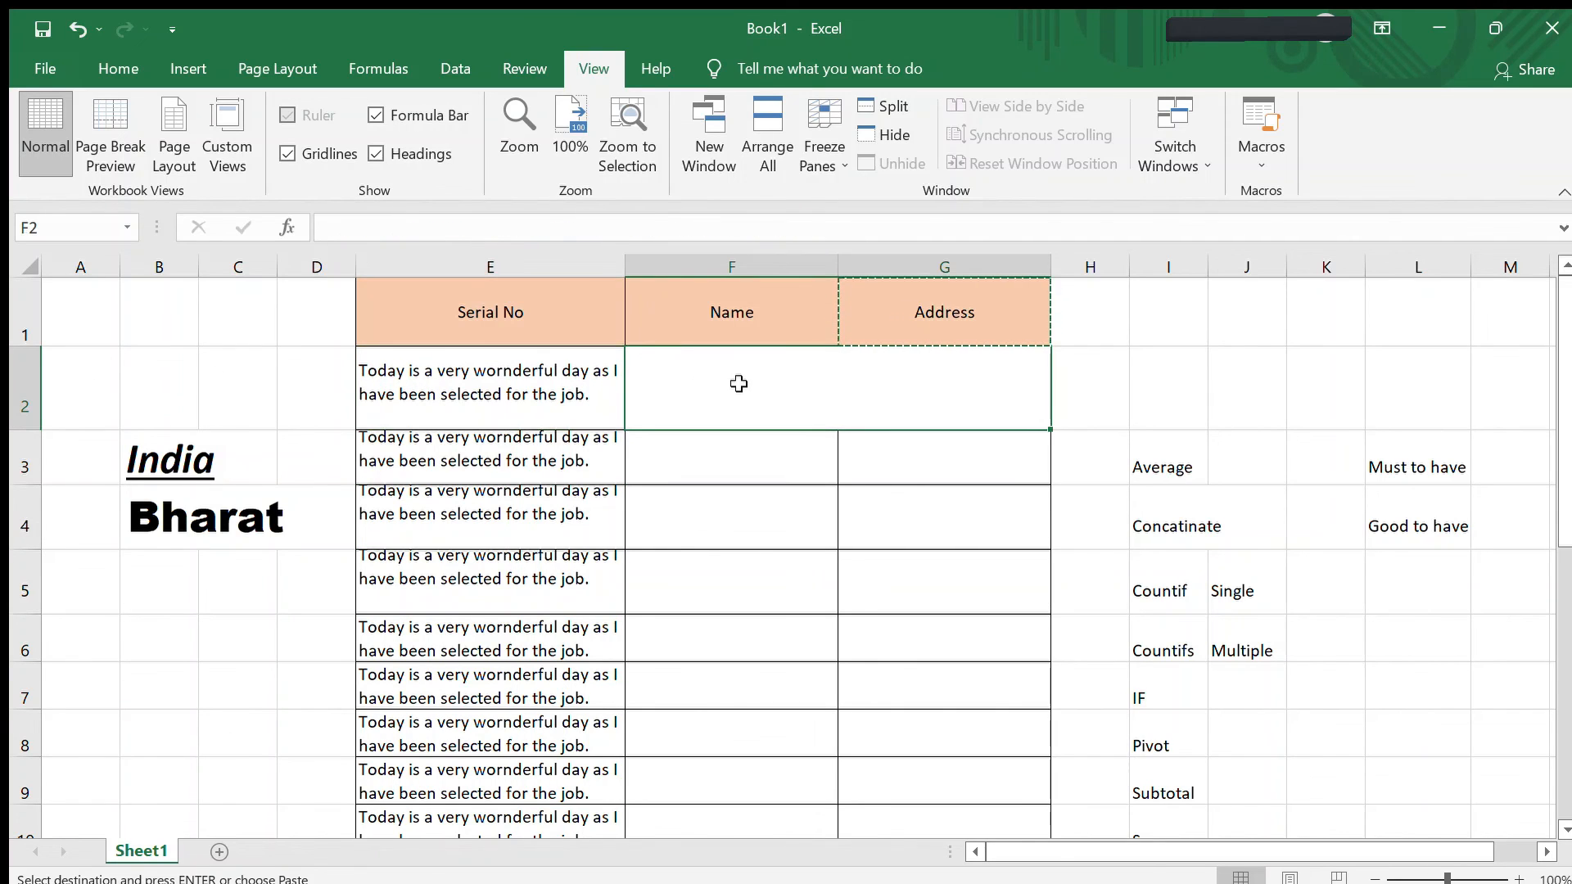
{"action": "left_click", "coordinate": [1109, 389]}
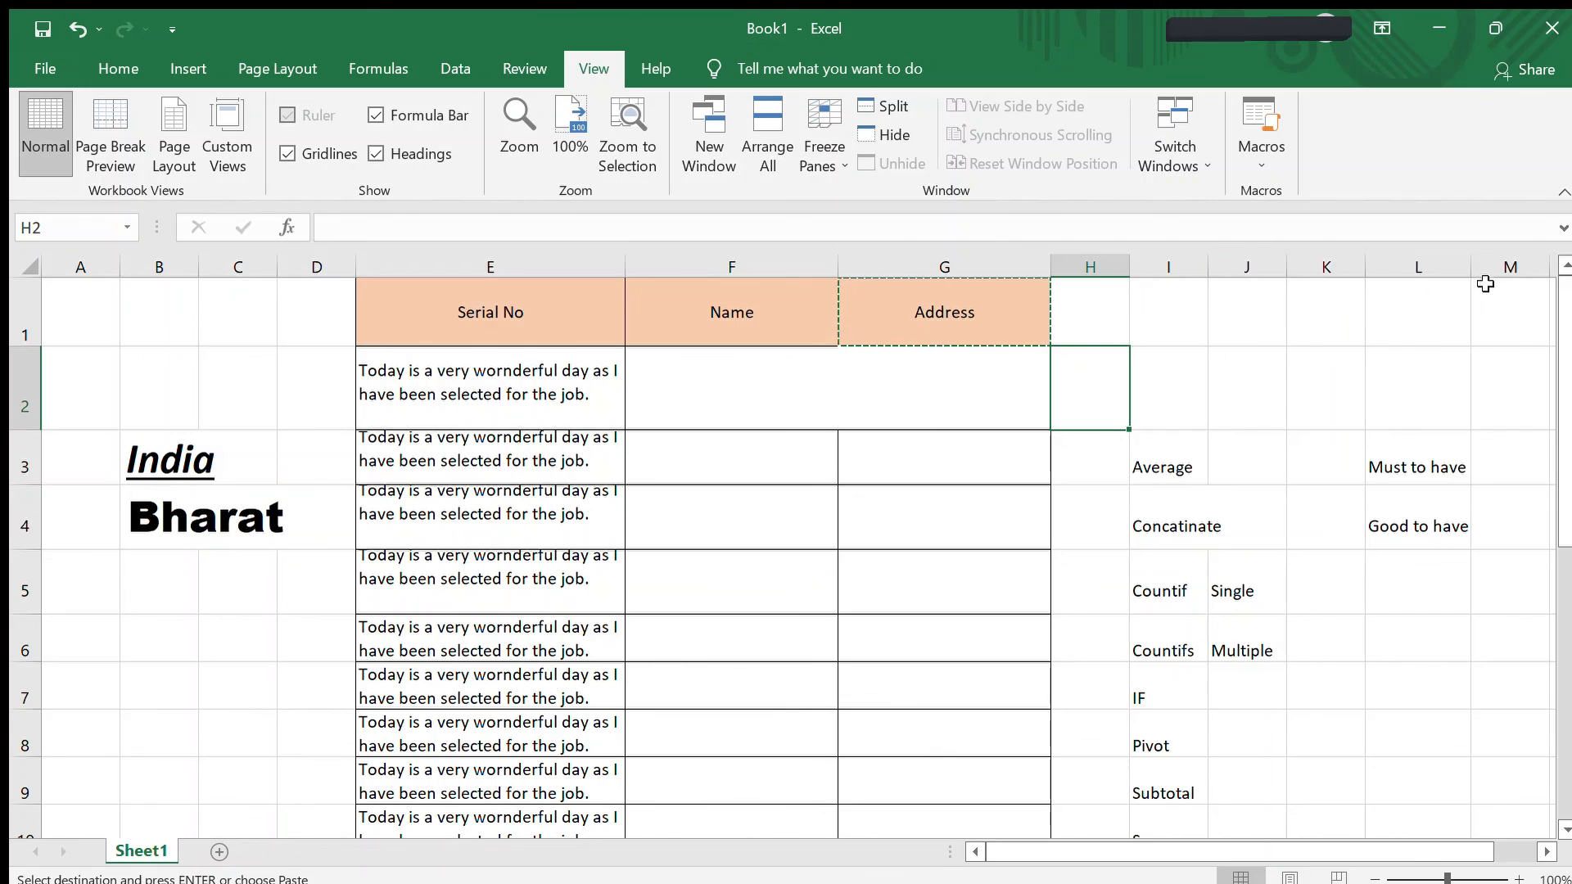
{"action": "mouse_move", "coordinate": [74, 372]}
{"action": "left_mouse_down"}
{"action": "mouse_move", "coordinate": [327, 350]}
{"action": "mouse_move", "coordinate": [883, 371]}
{"action": "left_mouse_up"}
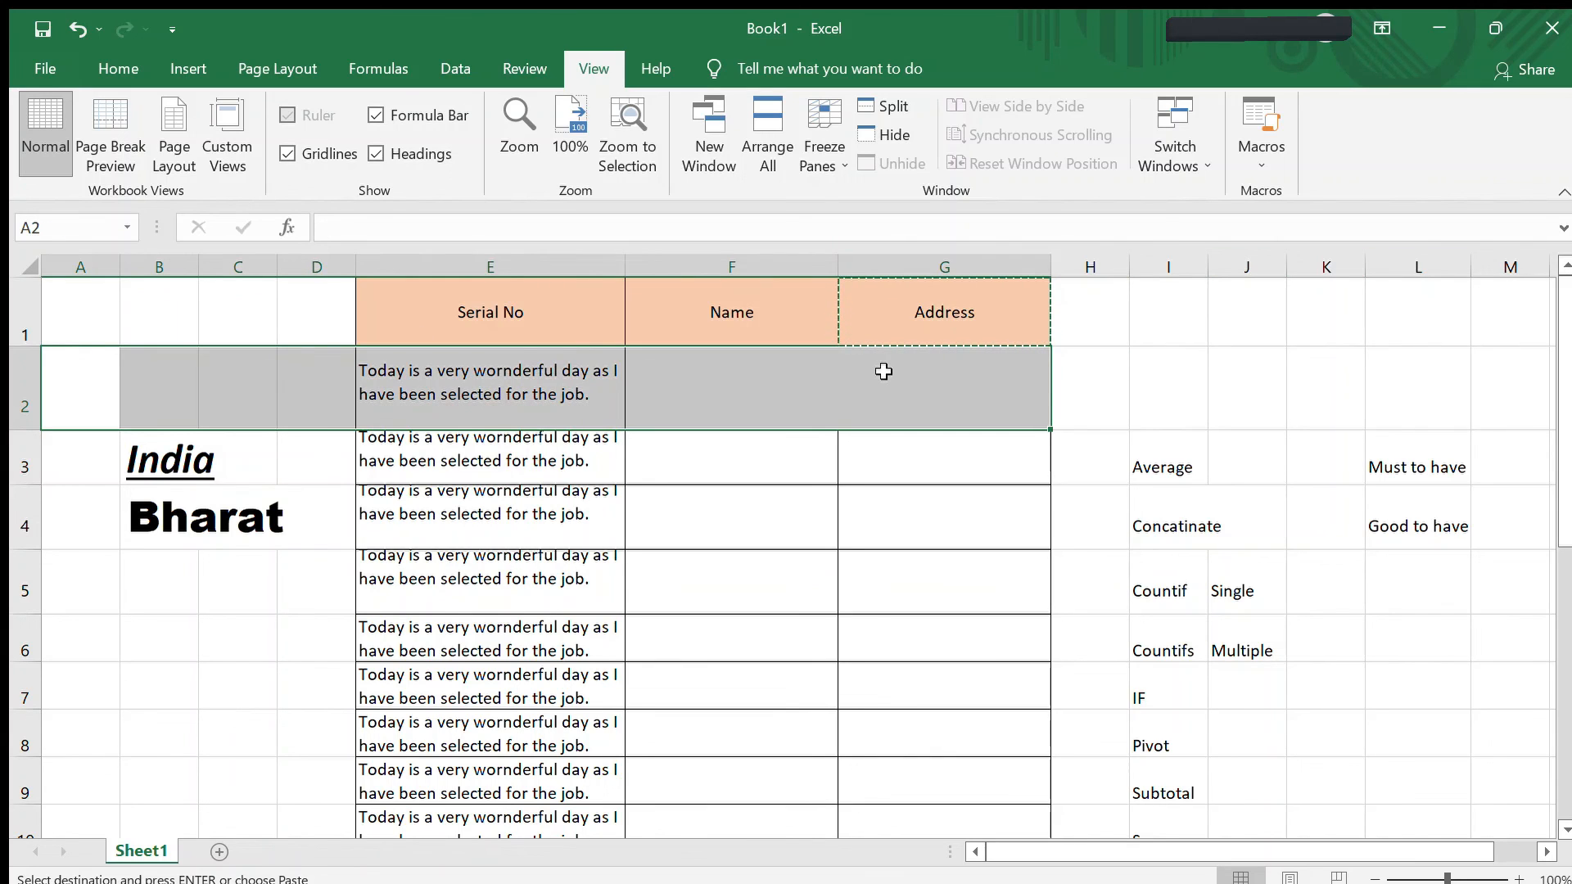
{"action": "left_click", "coordinate": [64, 376]}
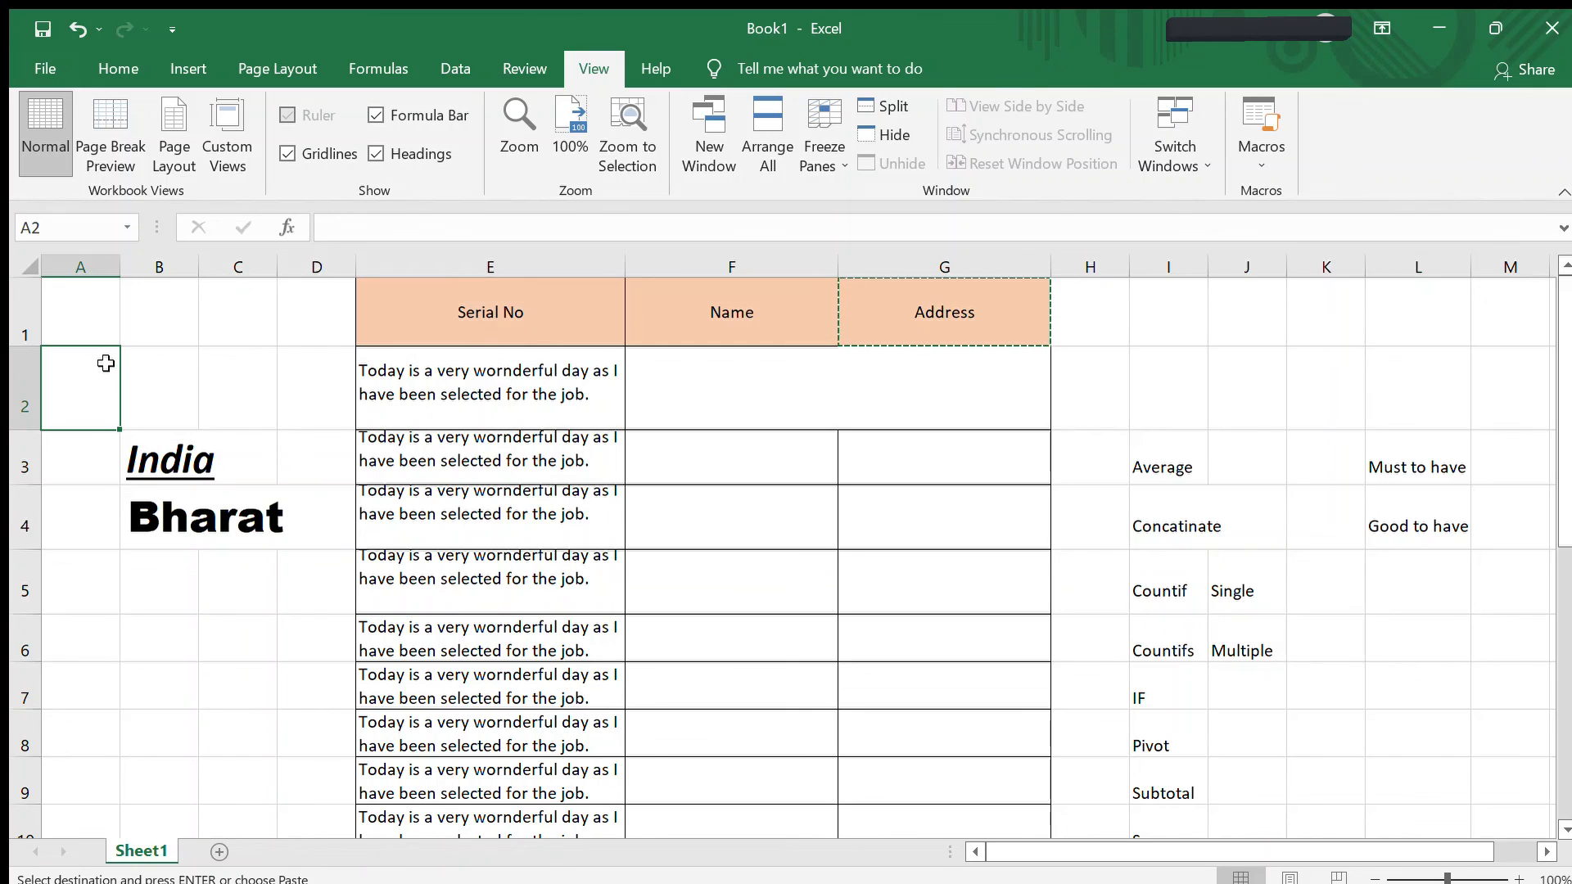
Step: Freeze the panes at cell D2 and scroll sideways to check that columns A to C stay in view
{"action": "left_click", "coordinate": [303, 376]}
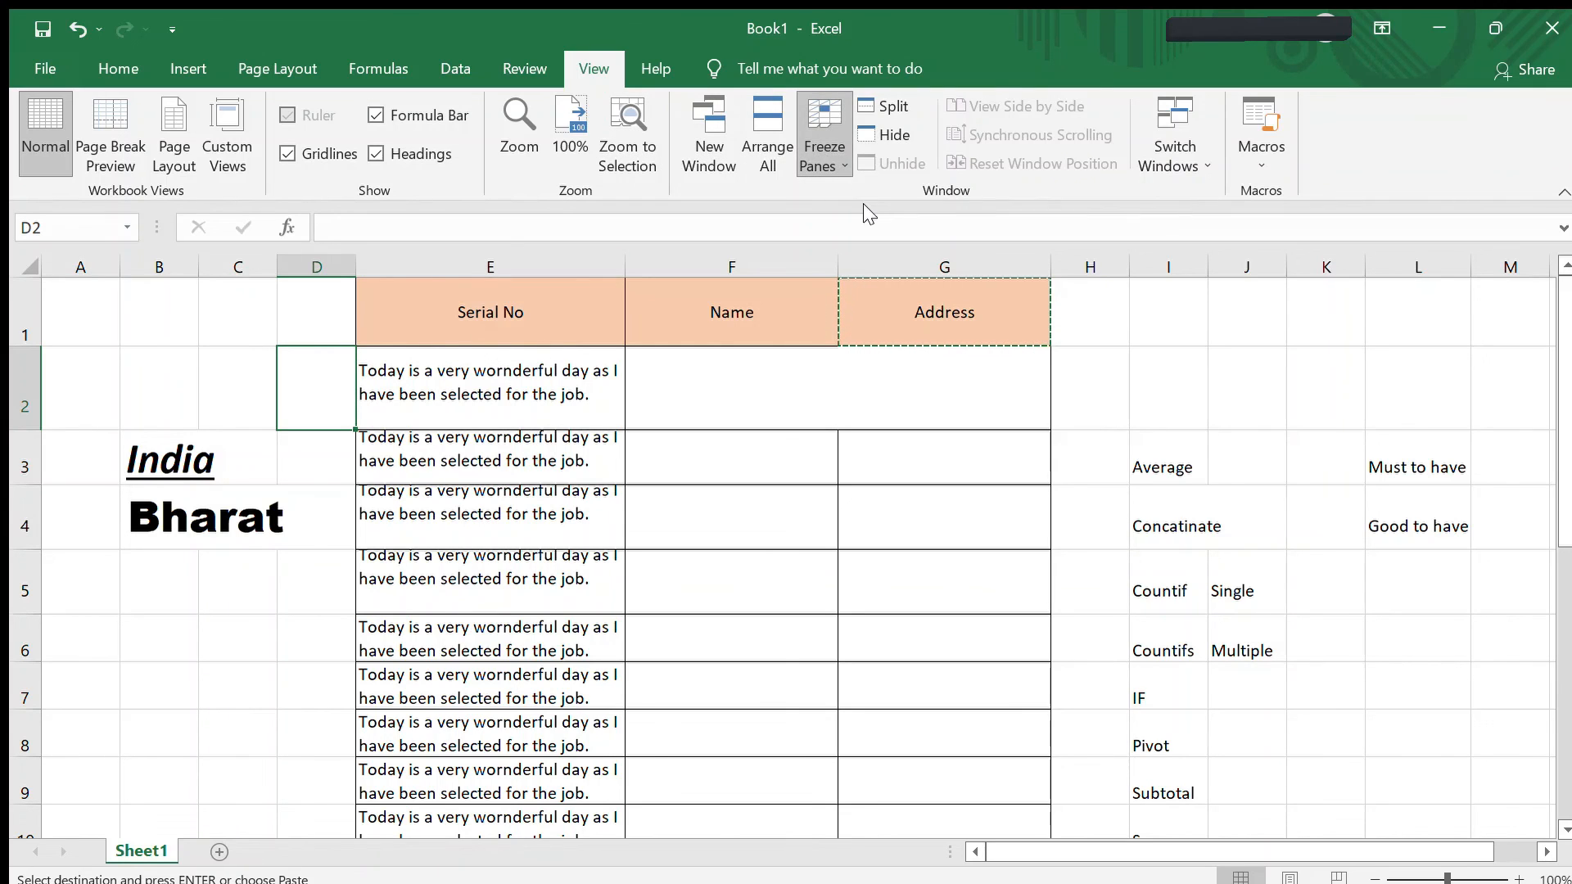
{"action": "scroll", "coordinate": [514, 546], "scroll_direction": "right", "scroll_amount": 6}
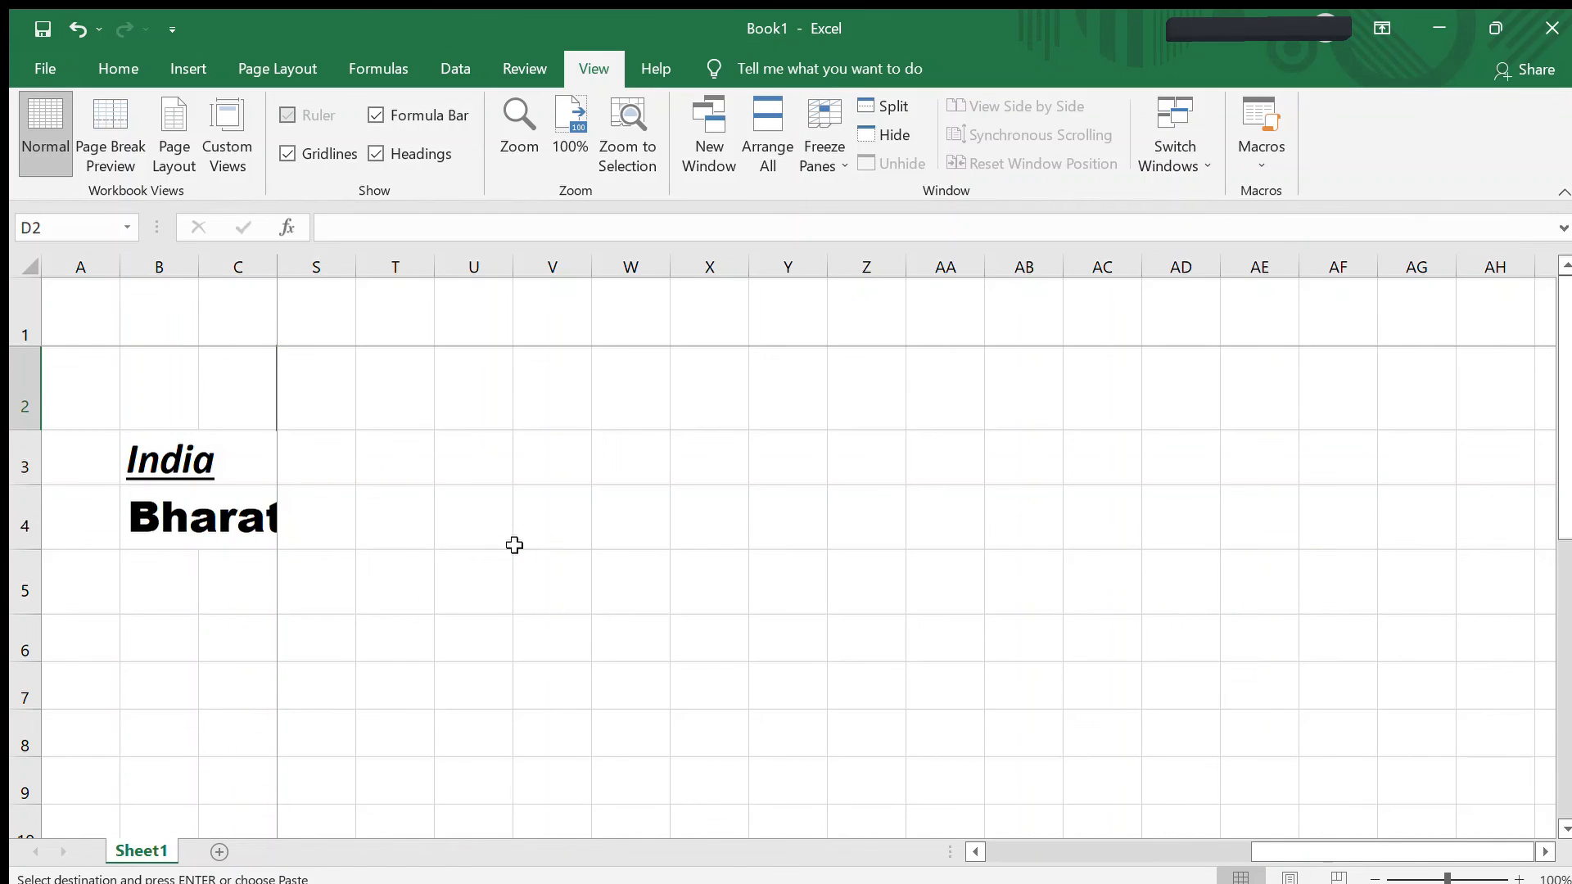
{"action": "key", "text": "Right"}
{"action": "key", "text": "Left"}
{"action": "key", "text": "Left"}
{"action": "key", "text": "Left"}
{"action": "key", "text": "Left"}
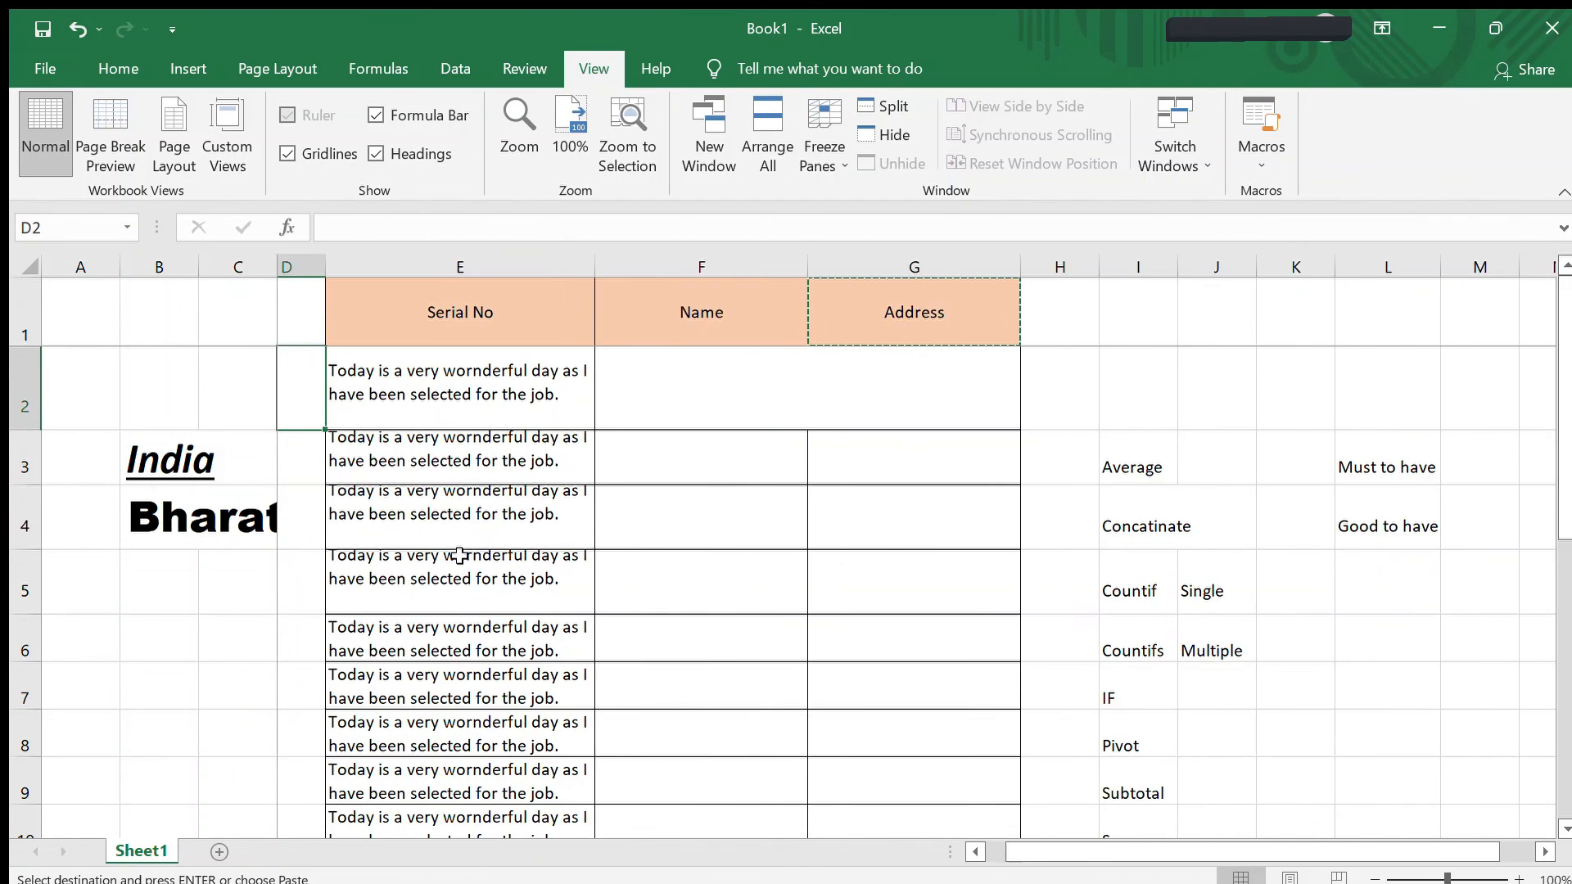
Step: Move across the first columns and down column D to row 11 to check how the frozen row and columns behave
{"action": "key", "text": "Right"}
{"action": "key", "text": "Right"}
{"action": "key", "text": "shift+Left"}
{"action": "key", "text": "shift+Left"}
{"action": "key", "text": "shift+Right"}
{"action": "key", "text": "shift+Right"}
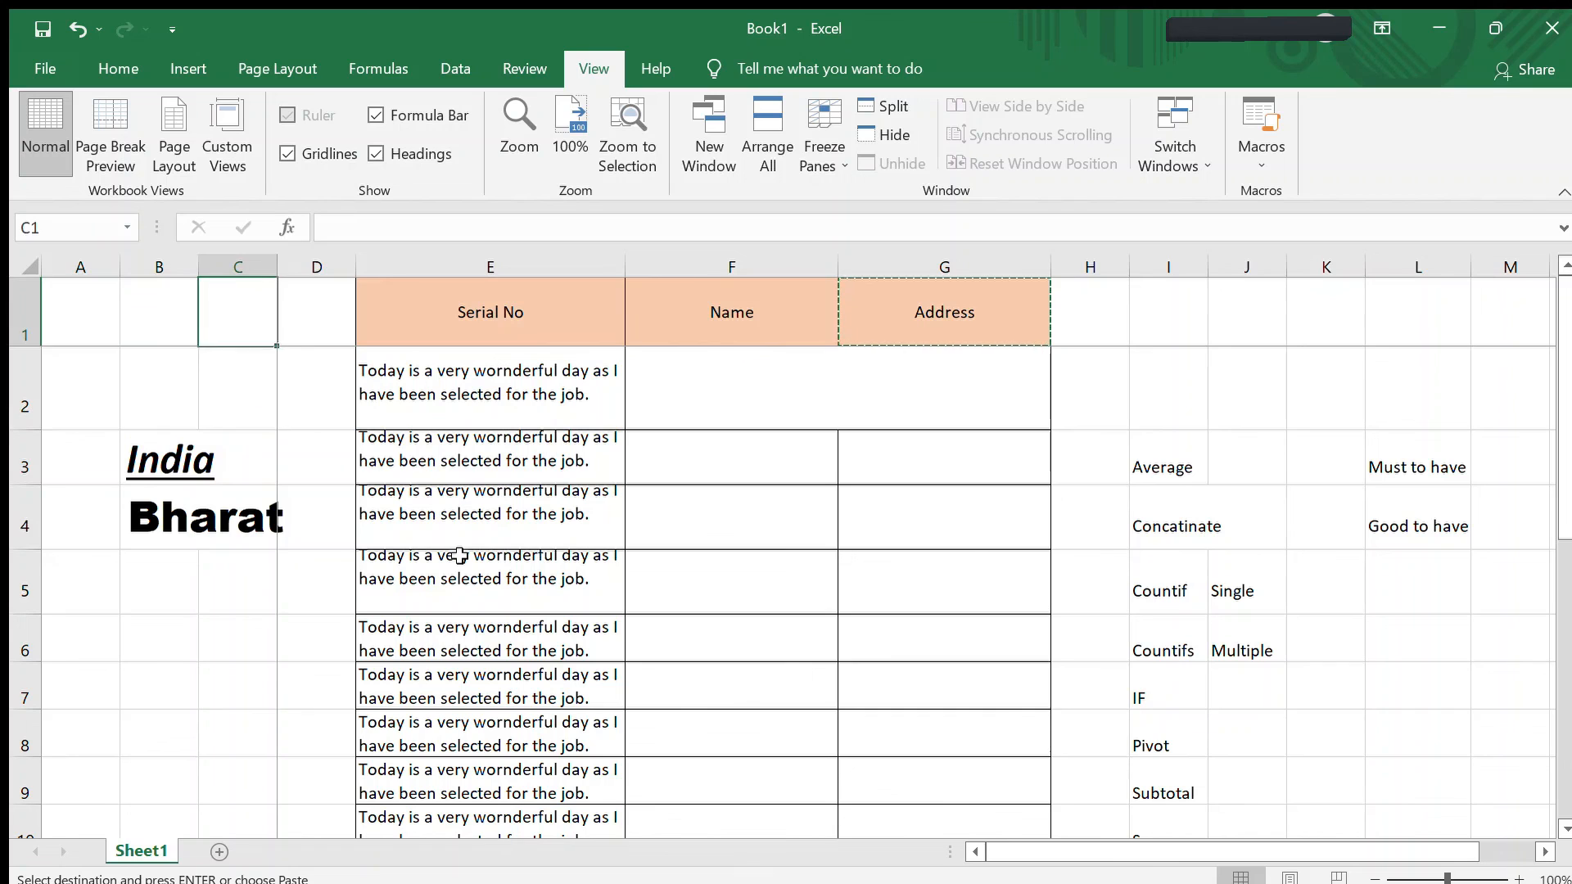
{"action": "key", "text": "Right"}
{"action": "key", "text": "Down"}
{"action": "key", "text": "Down"}
{"action": "key", "text": "Down"}
{"action": "key", "text": "Down"}
{"action": "key", "text": "Down"}
{"action": "key", "text": "Down"}
{"action": "key", "text": "Down"}
{"action": "key", "text": "Down"}
{"action": "key", "text": "Down"}
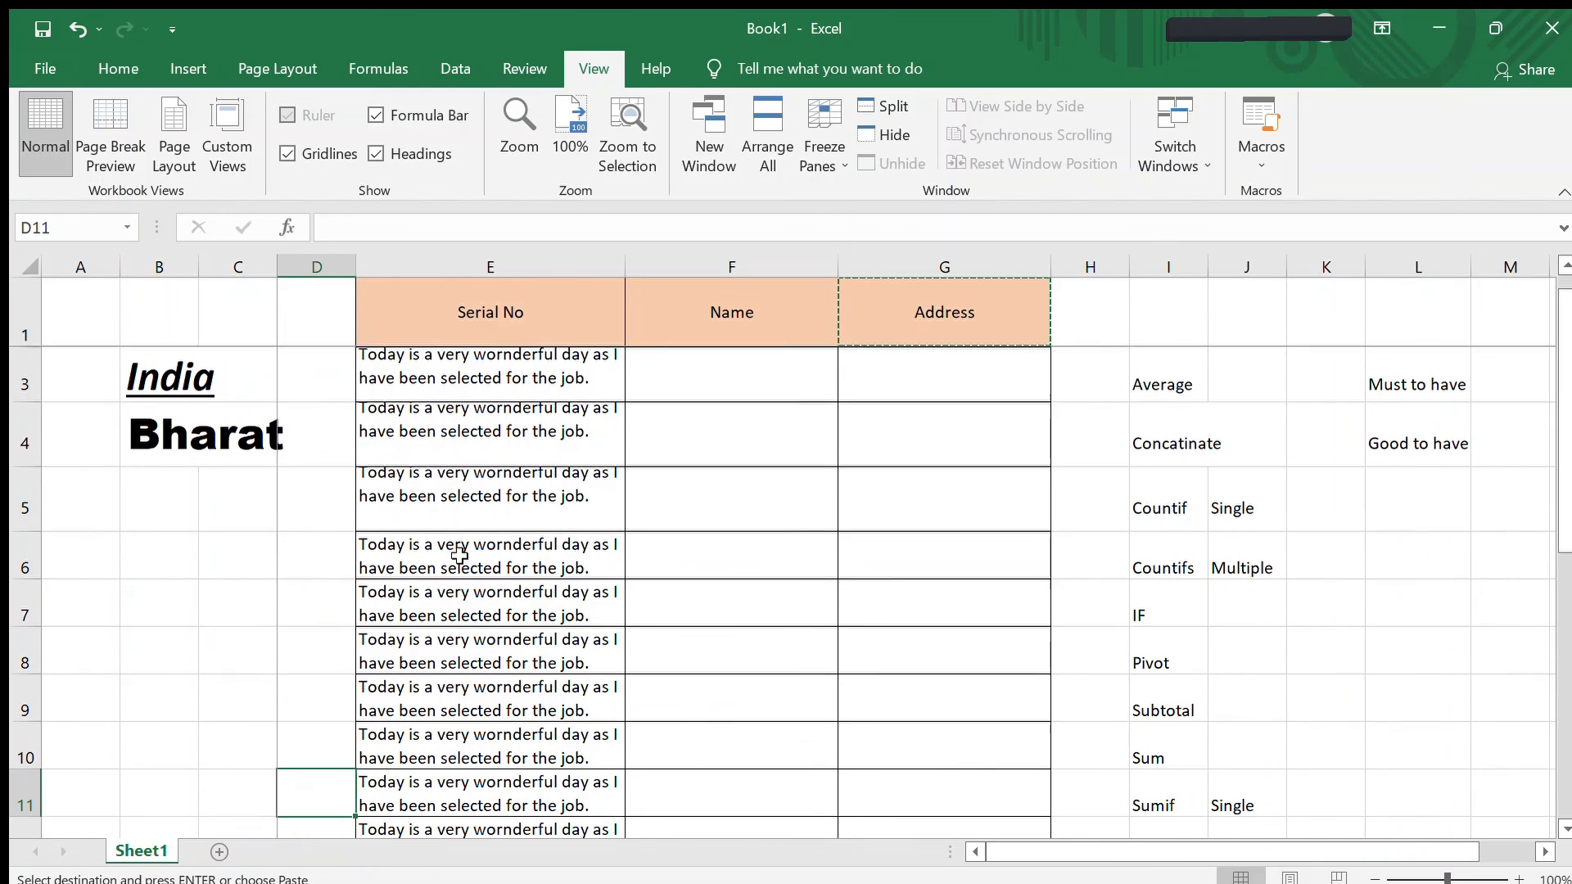
Step: Return to the start of the unfrozen area and move to cell C2, and hide and unhide the Book1 workbook window
{"action": "key", "text": "ctrl+Home"}
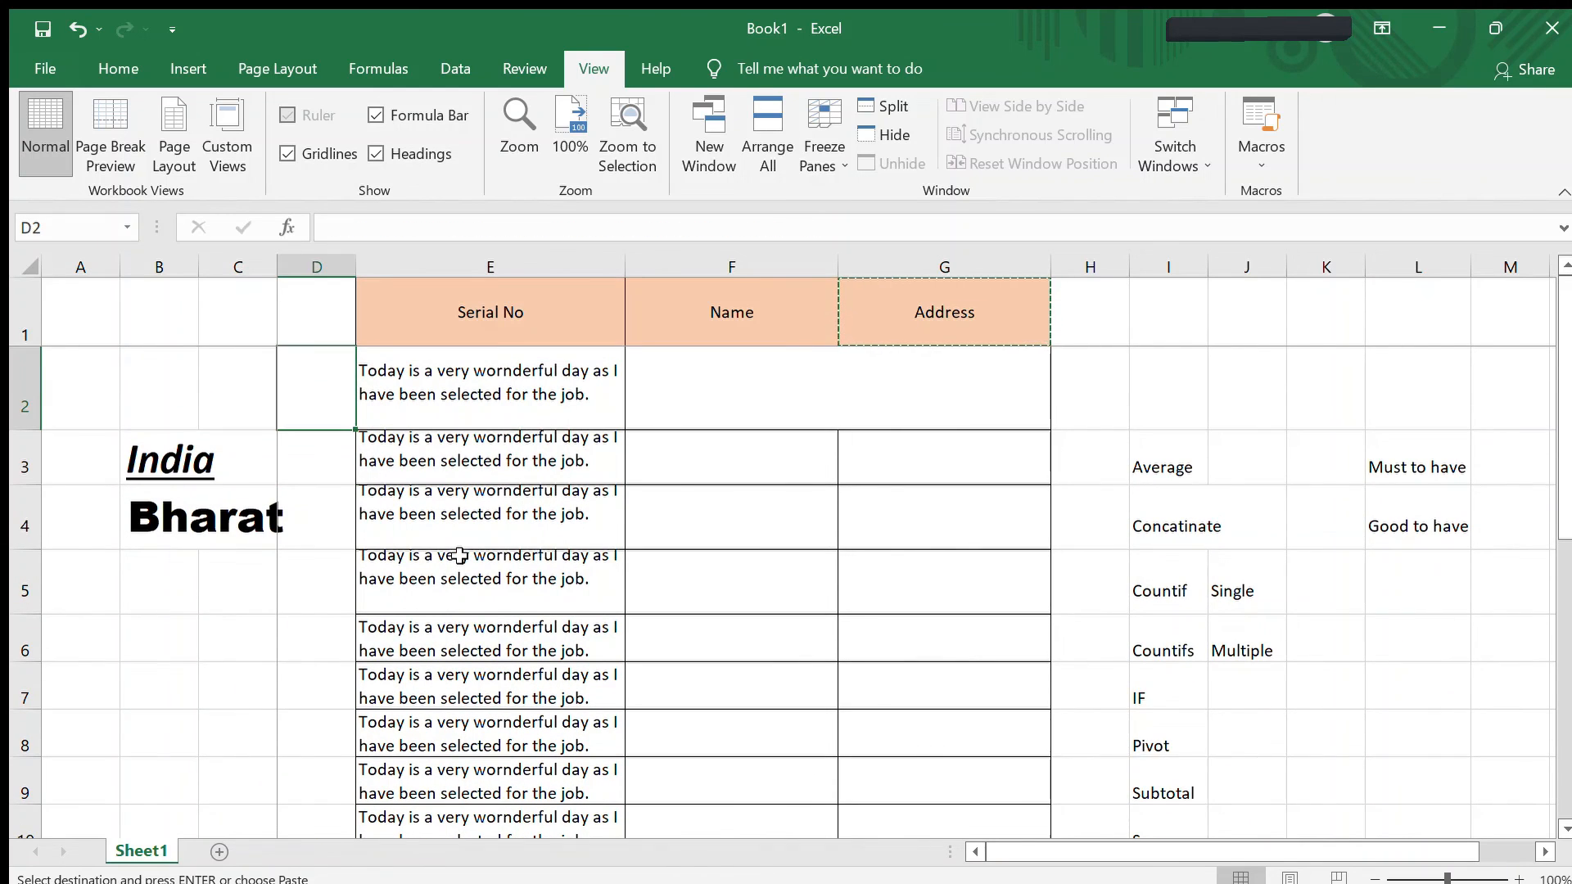
{"action": "key", "text": "Left"}
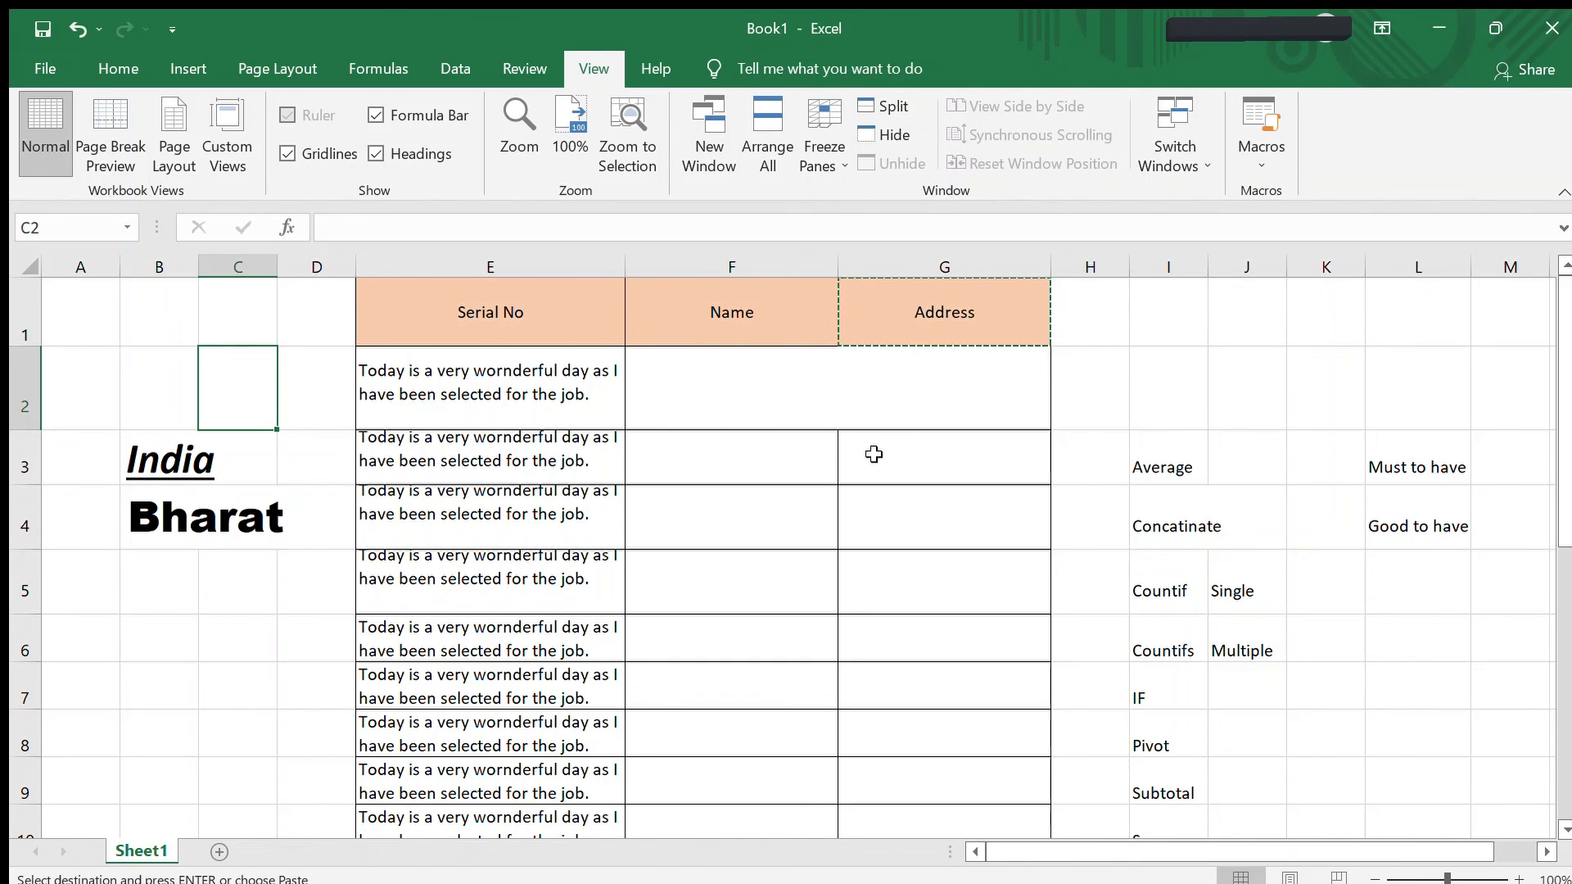
{"action": "left_click", "coordinate": [891, 135]}
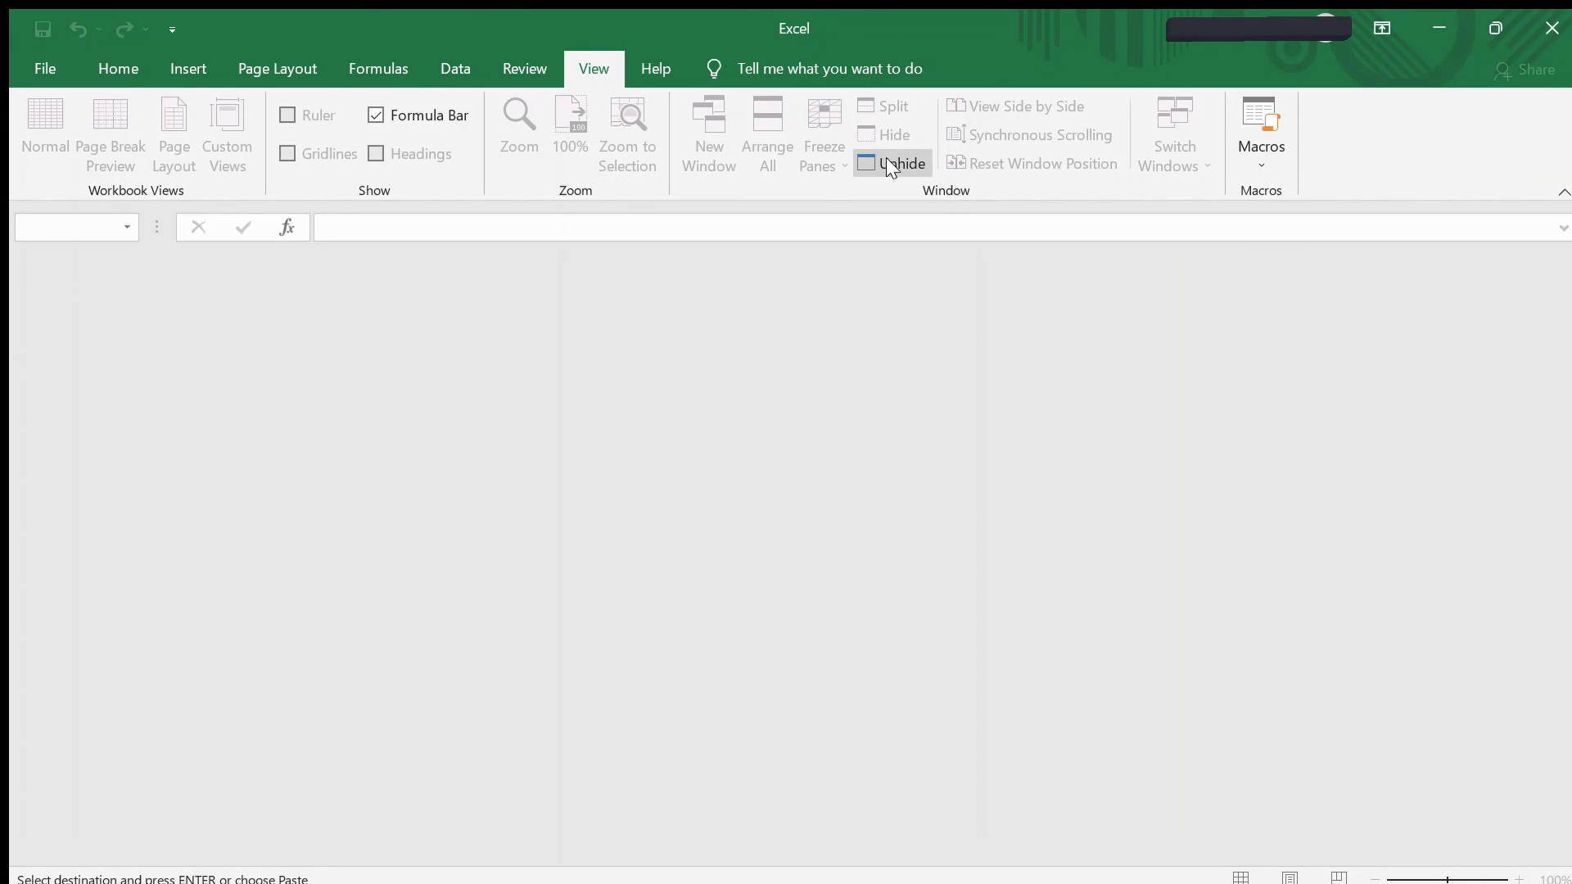
{"action": "left_click", "coordinate": [891, 163]}
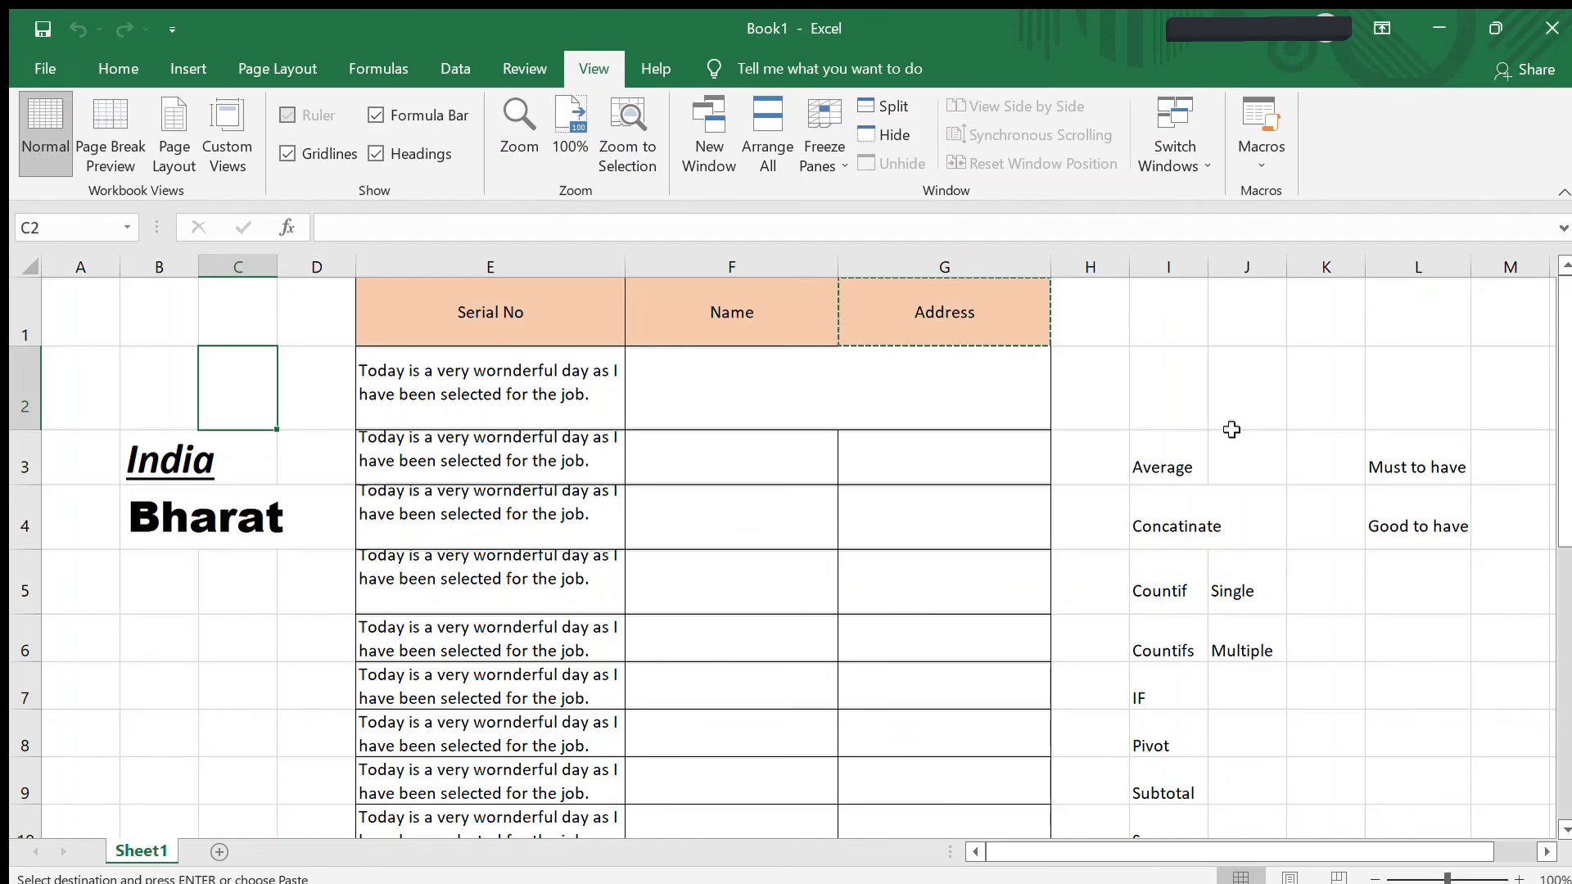
Step: Look over the available help and community commands, and return to the basic formatting commands
{"action": "left_click", "coordinate": [655, 66]}
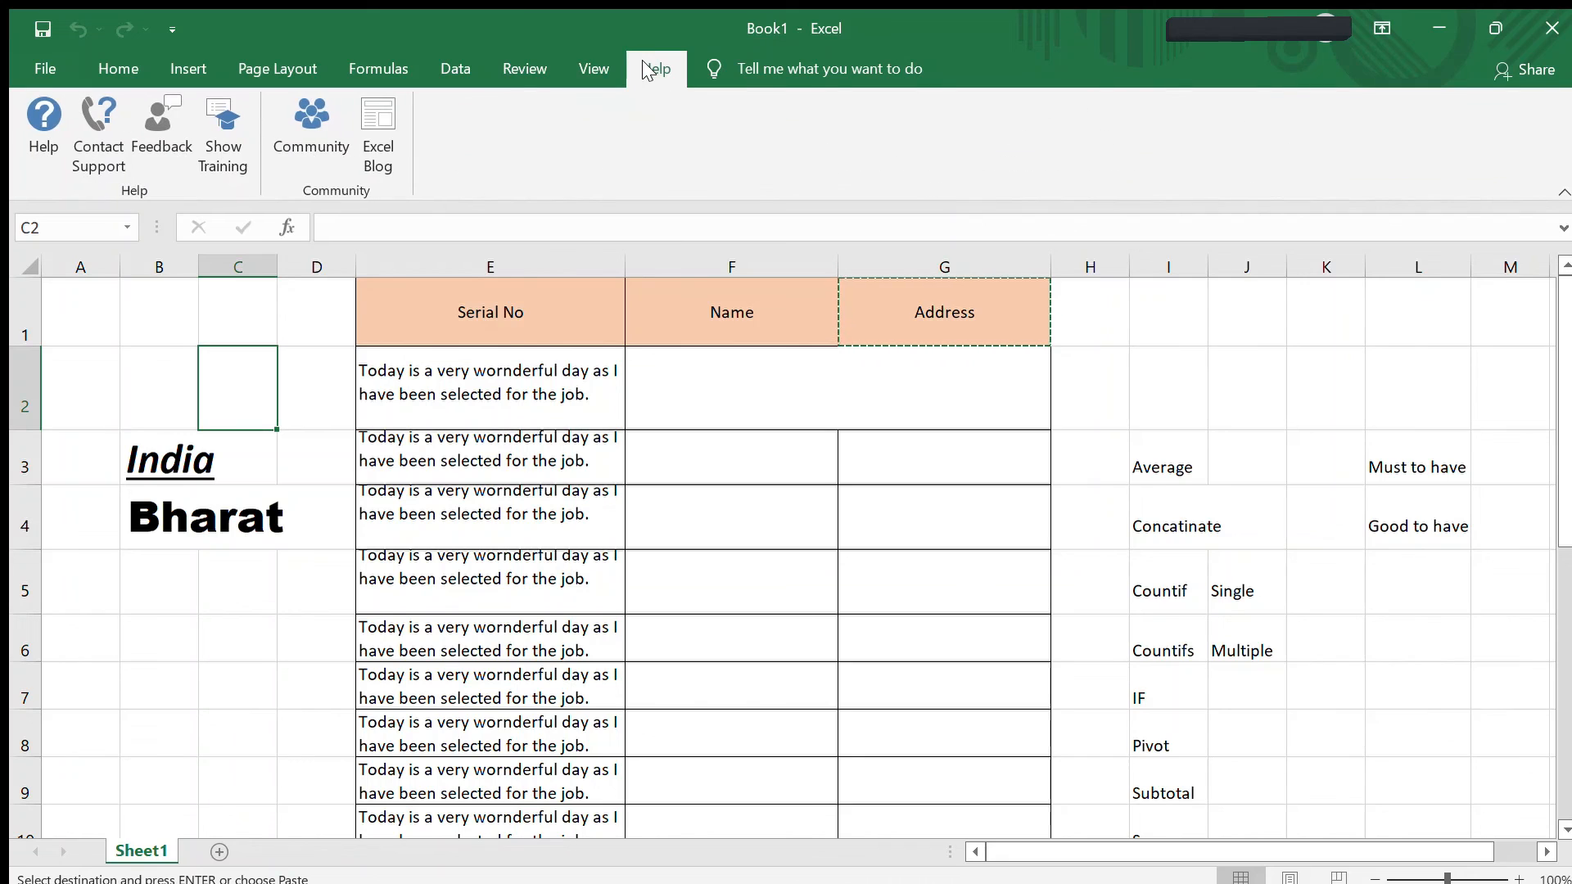
{"action": "left_click", "coordinate": [101, 62]}
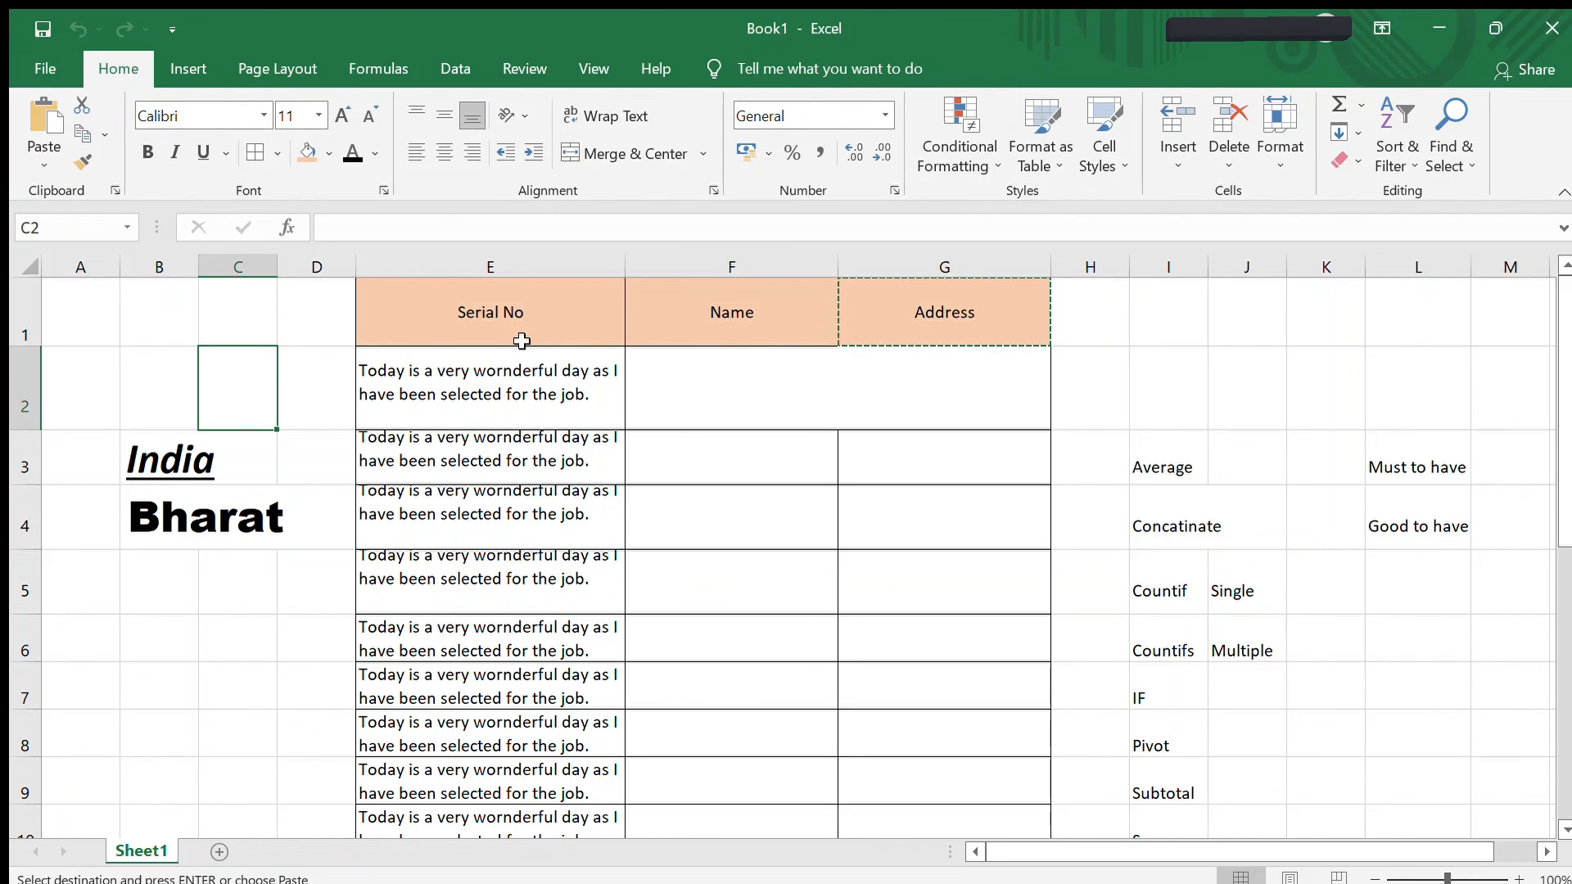